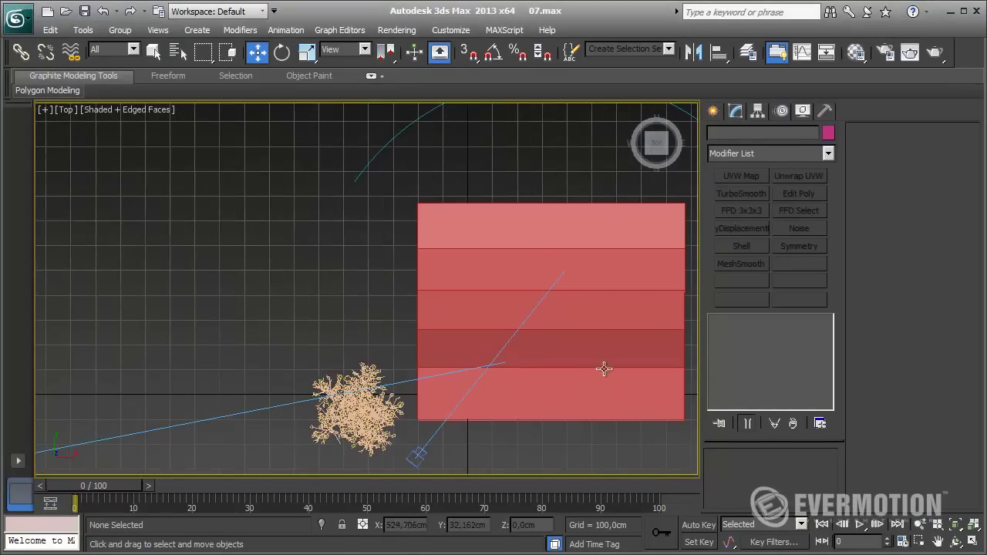
- Examine the terrain plane and the foliage tree beside it from above and at an angle
{"action": "middle_click_drag", "start_coordinate": [604, 369], "coordinate": [520, 340]}
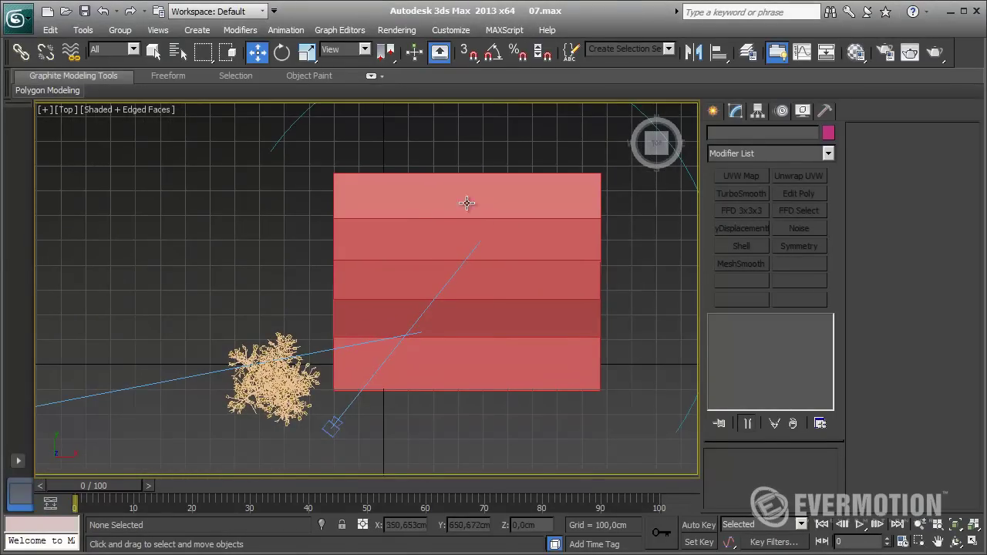
{"action": "middle_click_drag", "start_coordinate": [396, 326], "coordinate": [481, 242]}
{"action": "left_click", "coordinate": [377, 299]}
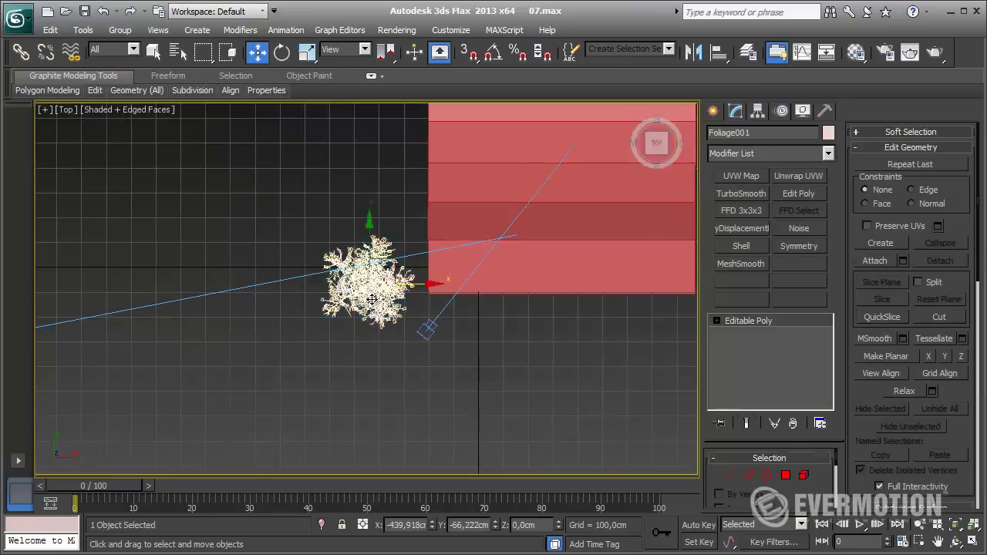
{"action": "scroll", "coordinate": [371, 304], "scroll_direction": "up", "scroll_amount": 6}
{"action": "middle_click_drag", "start_coordinate": [368, 305], "coordinate": [571, 177], "text": "alt"}
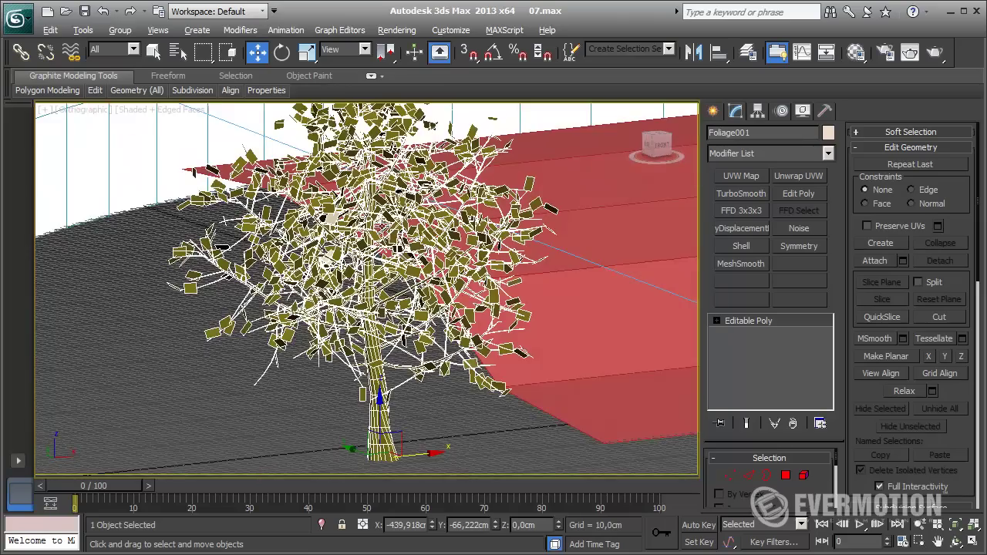
{"action": "scroll", "coordinate": [316, 276], "scroll_direction": "down", "scroll_amount": 7}
{"action": "middle_click_drag", "start_coordinate": [381, 227], "coordinate": [365, 356], "text": "alt"}
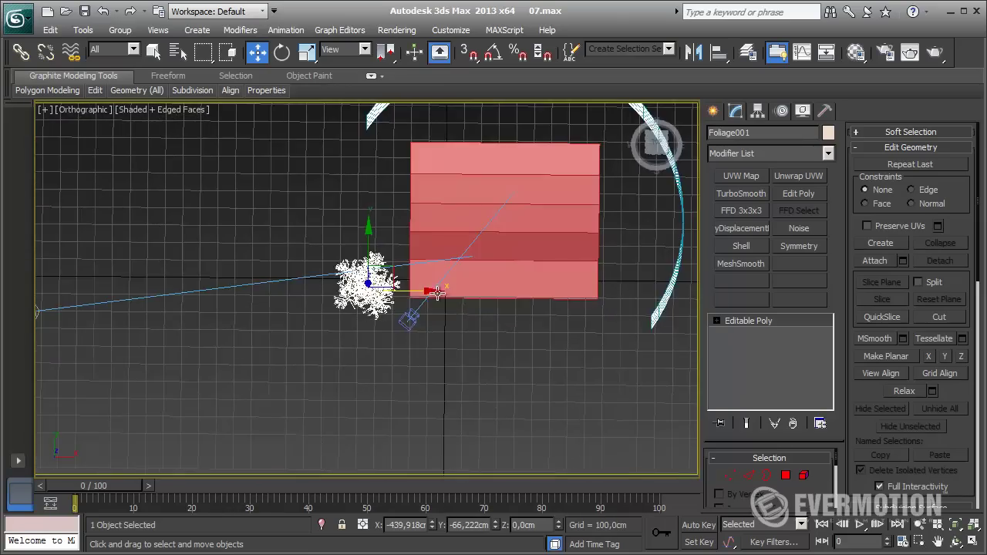
- Inspect the target directional light and its beam relative to the tree and terrain
{"action": "middle_click_drag", "start_coordinate": [189, 316], "coordinate": [348, 322]}
{"action": "left_click", "coordinate": [220, 312]}
{"action": "middle_click_drag", "start_coordinate": [278, 348], "coordinate": [344, 246], "text": "alt"}
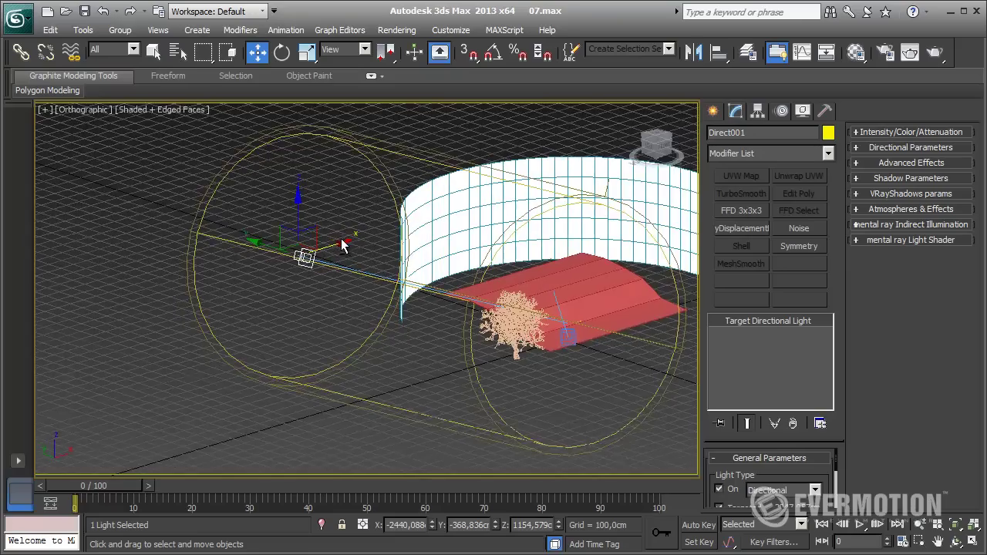
- Inspect the curved cylinder backdrop around the terrain and review the scene's environment map settings
{"action": "middle_click_drag", "start_coordinate": [513, 253], "coordinate": [188, 270]}
{"action": "scroll", "coordinate": [189, 270], "scroll_direction": "up", "scroll_amount": 4}
{"action": "left_click", "coordinate": [346, 200]}
{"action": "middle_click_drag", "start_coordinate": [227, 220], "coordinate": [380, 307]}
{"action": "scroll", "coordinate": [378, 305], "scroll_direction": "down", "scroll_amount": 4}
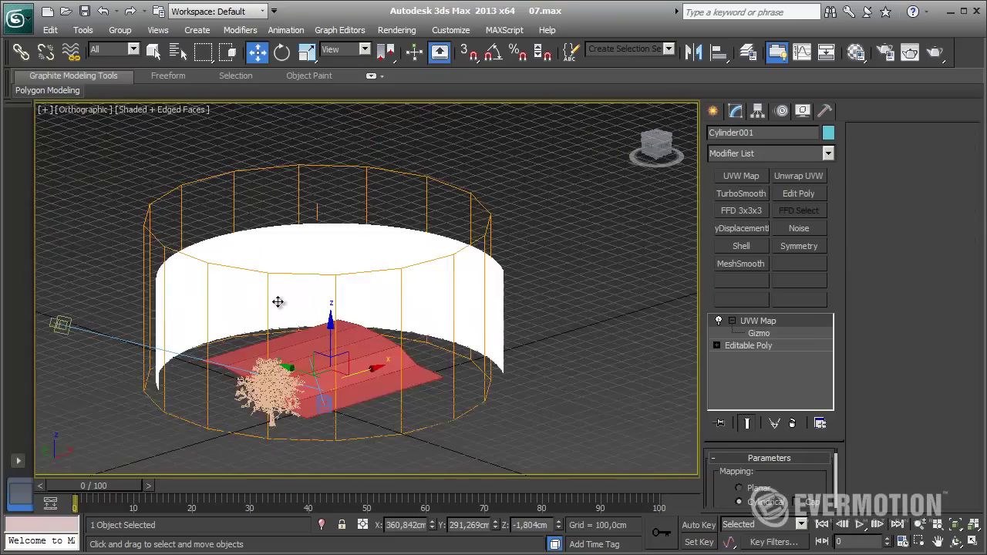
{"action": "middle_click_drag", "start_coordinate": [278, 301], "coordinate": [267, 329], "text": "alt"}
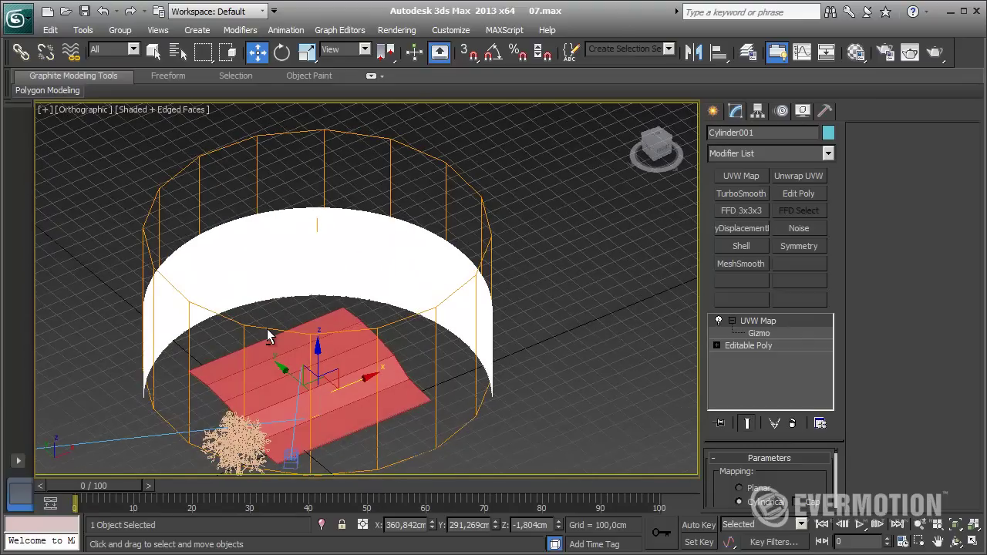
{"action": "key", "text": "8"}
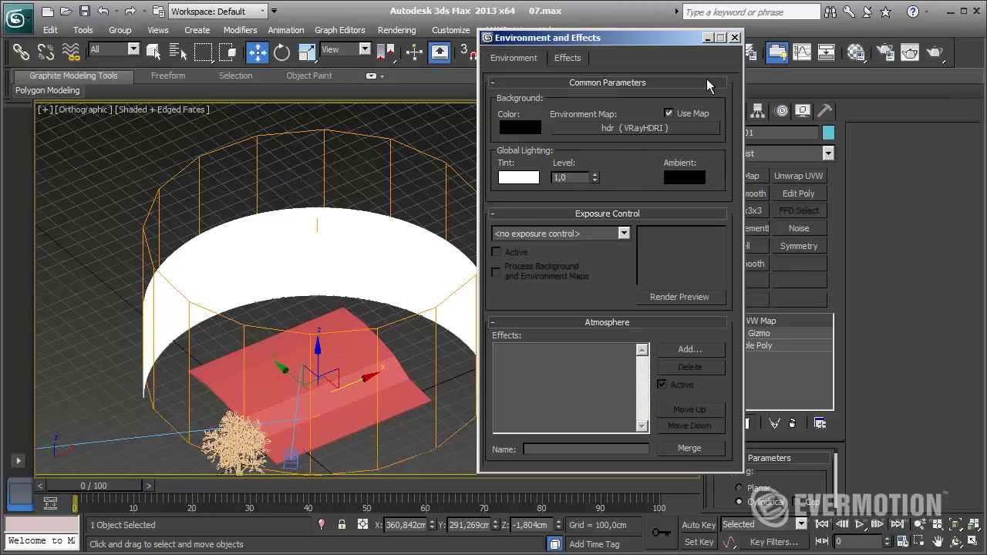
{"action": "left_click", "coordinate": [735, 37]}
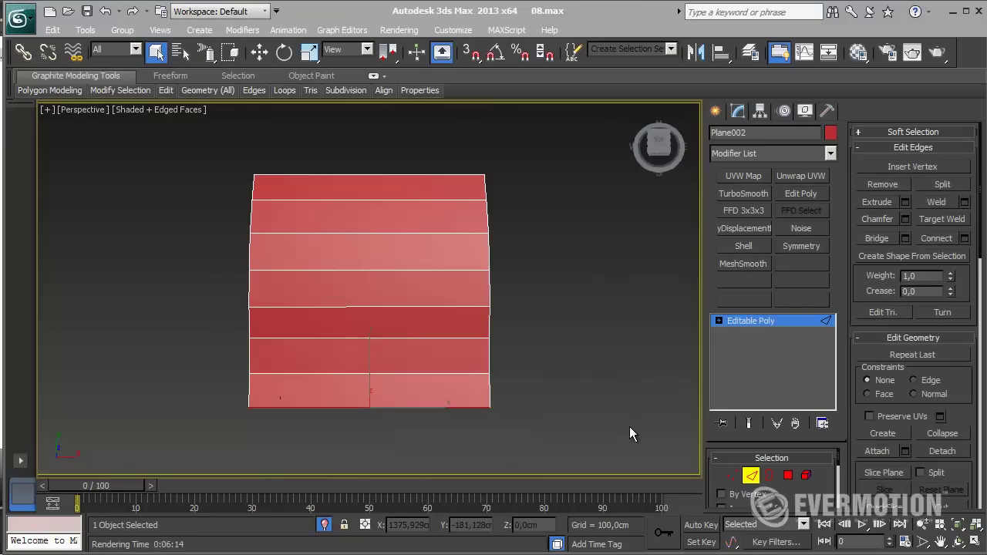
- Connect the ring of crosswise edges on the terrain plane with 5 segments
{"action": "middle_click_drag", "start_coordinate": [401, 303], "coordinate": [467, 276]}
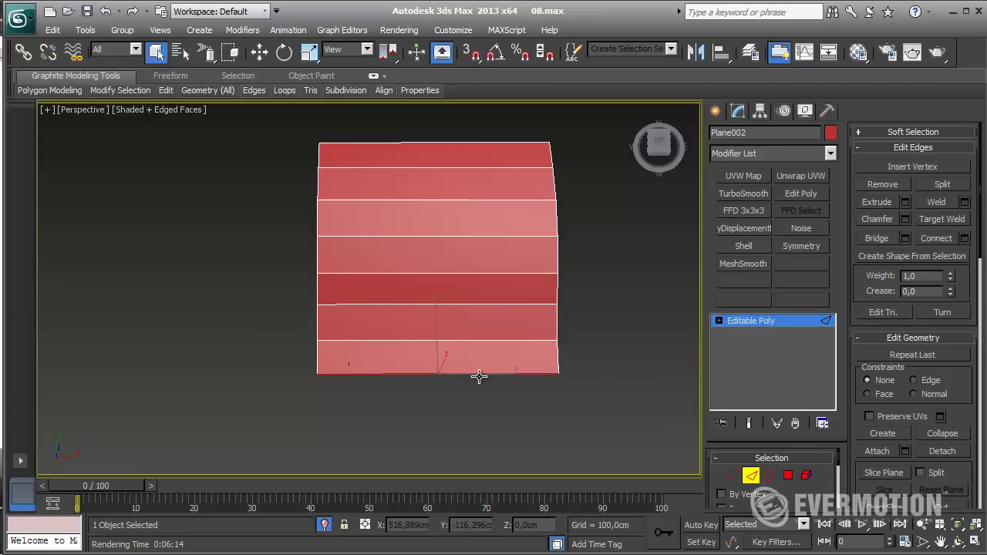
{"action": "key", "text": "alt+r"}
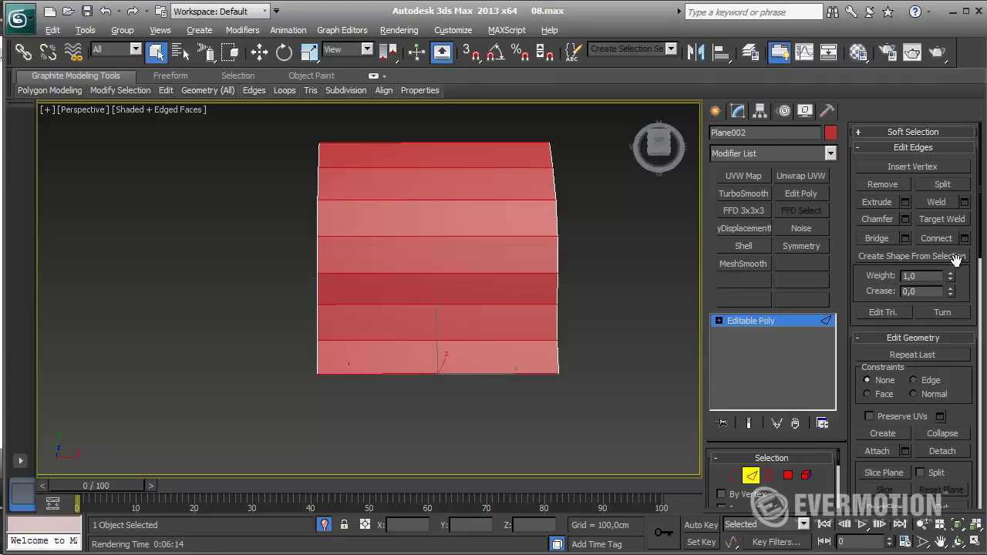
{"action": "left_click", "coordinate": [964, 241]}
{"action": "middle_click_drag", "start_coordinate": [473, 249], "coordinate": [469, 298]}
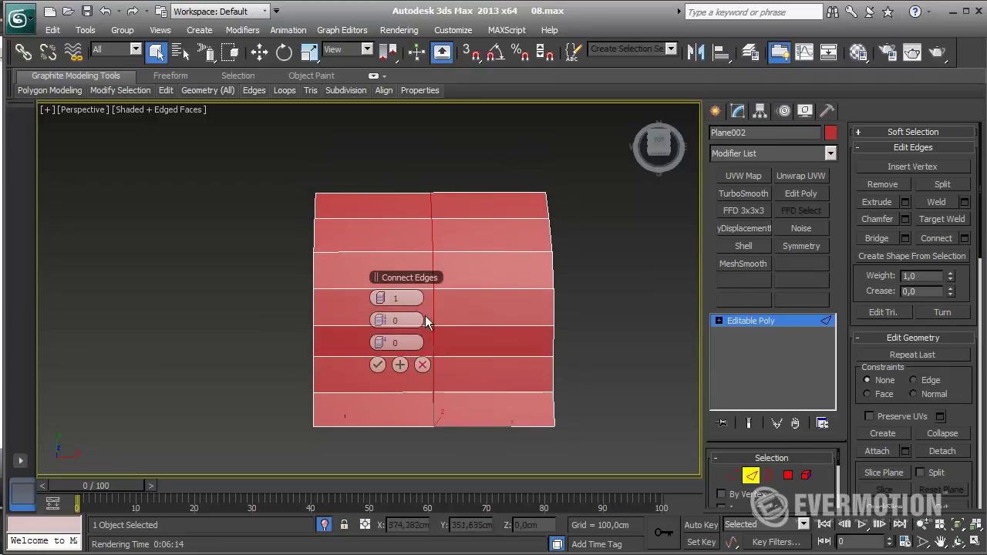
{"action": "left_click_drag", "start_coordinate": [378, 301], "coordinate": [381, 290]}
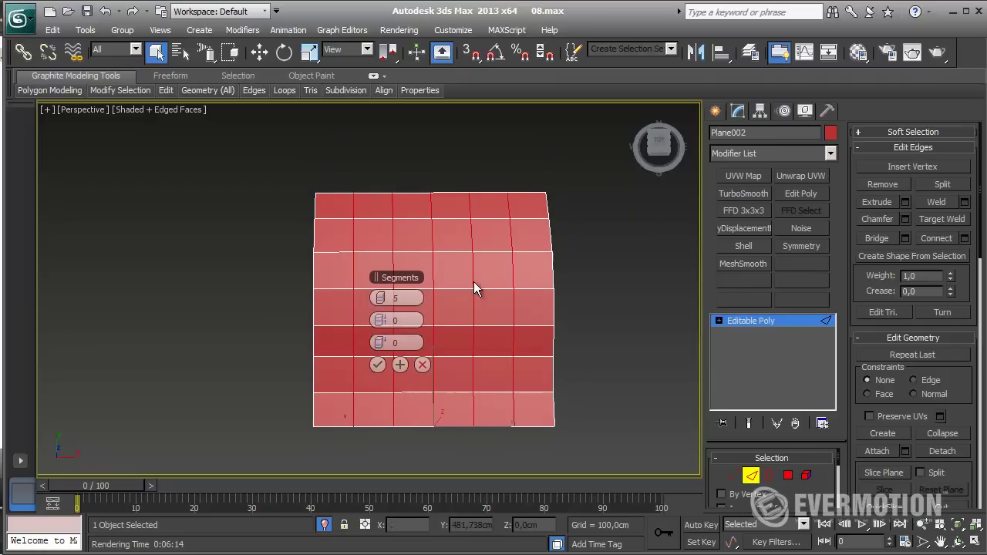
{"action": "middle_click_drag", "start_coordinate": [473, 286], "coordinate": [480, 316], "text": "alt"}
{"action": "left_click", "coordinate": [377, 365]}
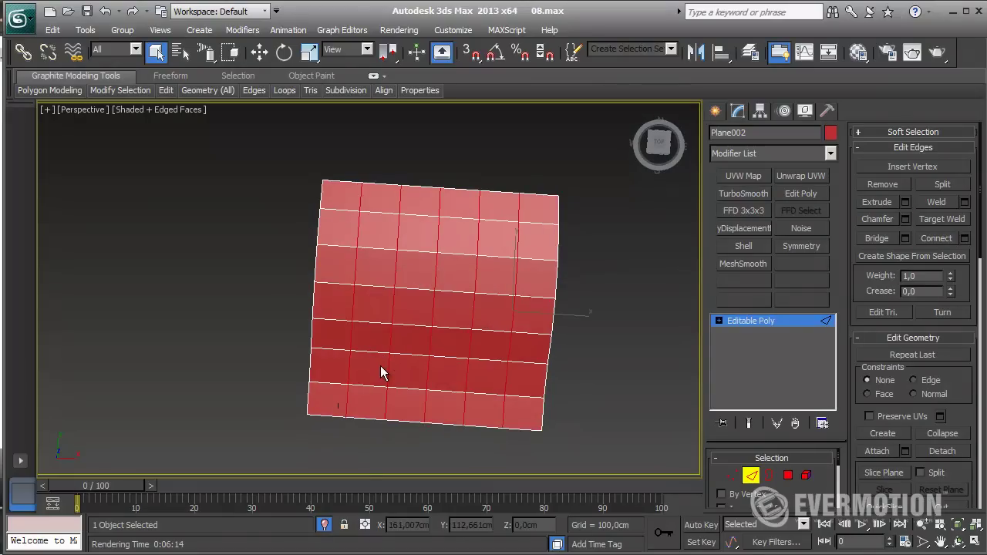
- Leave edge editing and add a TurboSmooth modifier with 2 iterations to the terrain plane
{"action": "key", "text": "t"}
{"action": "key", "text": "z"}
{"action": "left_click", "coordinate": [751, 475]}
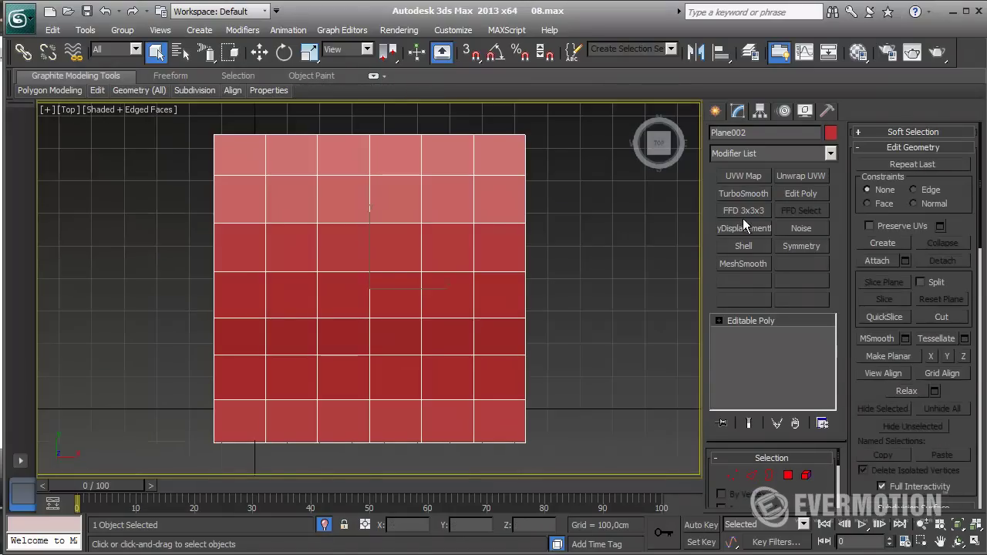
{"action": "left_click", "coordinate": [748, 193]}
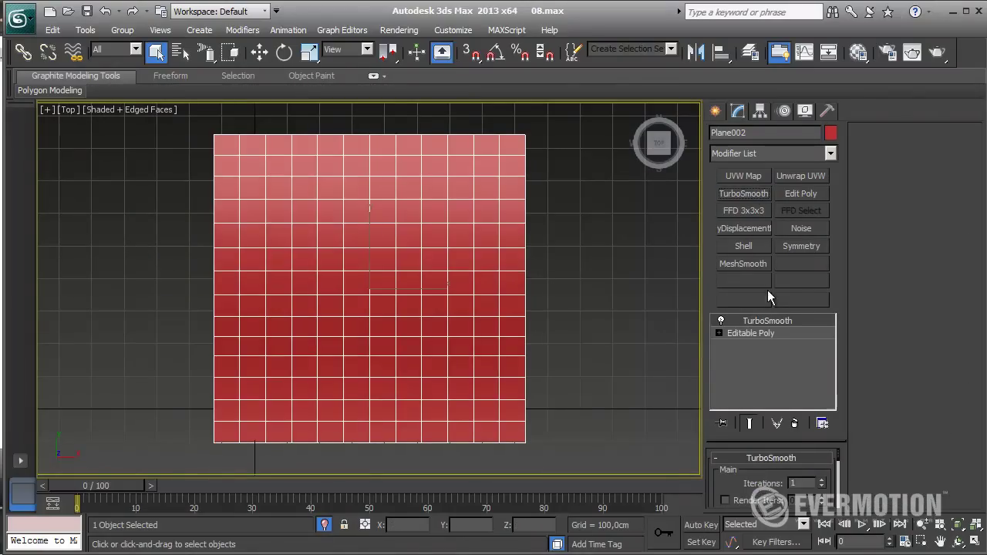
{"action": "left_click", "coordinate": [822, 480]}
- Collapse the plane's modifier stack and convert the result to Editable Poly
{"action": "right_click", "coordinate": [756, 333]}
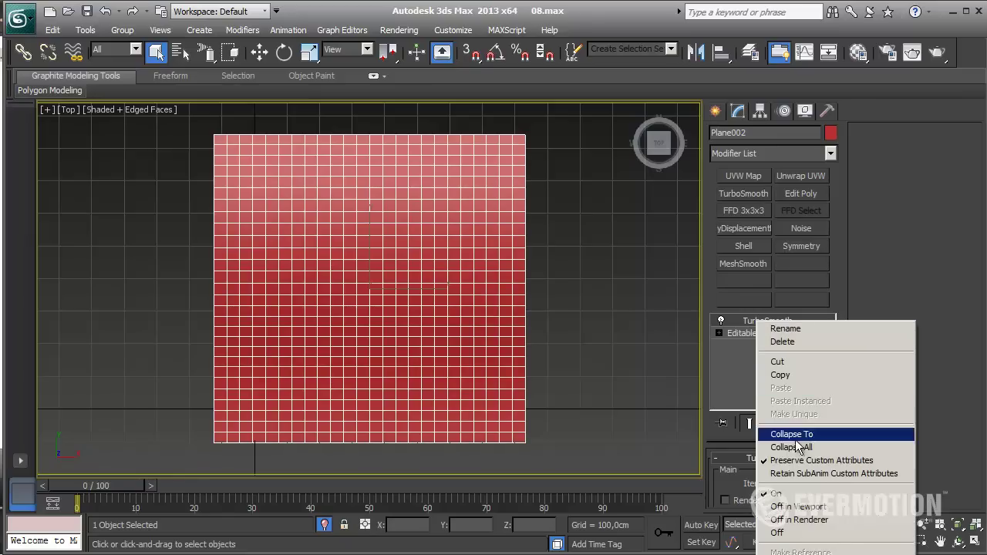
{"action": "left_click", "coordinate": [794, 446]}
{"action": "right_click", "coordinate": [765, 322]}
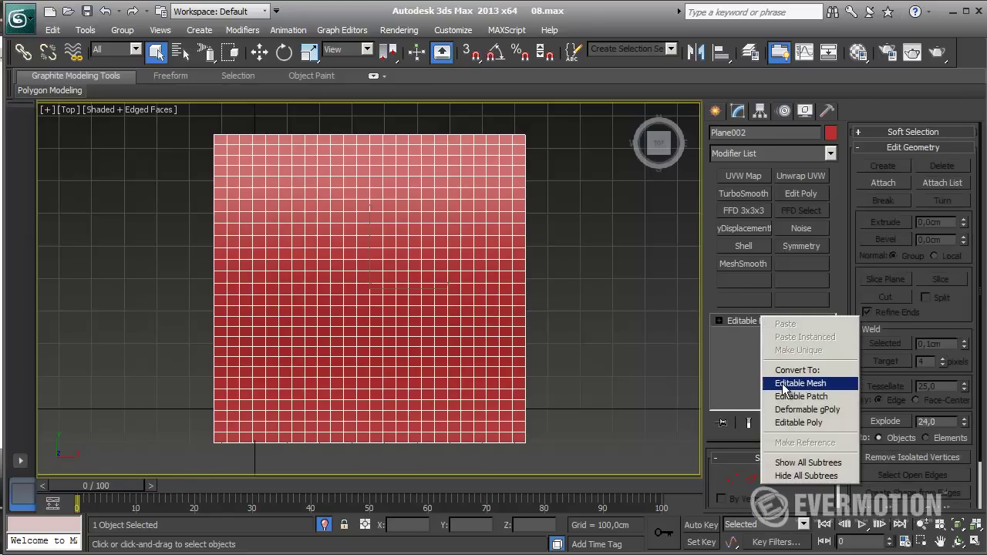
{"action": "left_click", "coordinate": [798, 423]}
- Paint-select the polygons covering the large central area of the terrain plane, leaving its borders unselected
{"action": "left_click", "coordinate": [787, 477]}
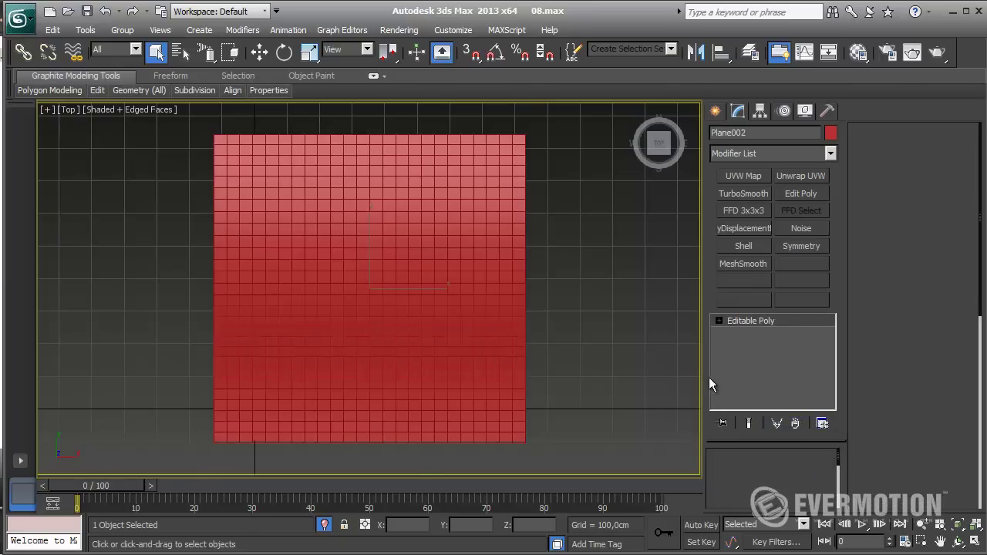
{"action": "scroll", "coordinate": [432, 204], "scroll_direction": "up", "scroll_amount": 2}
{"action": "middle_click_drag", "start_coordinate": [412, 199], "coordinate": [522, 236]}
{"action": "scroll", "coordinate": [428, 208], "scroll_direction": "down", "scroll_amount": 2}
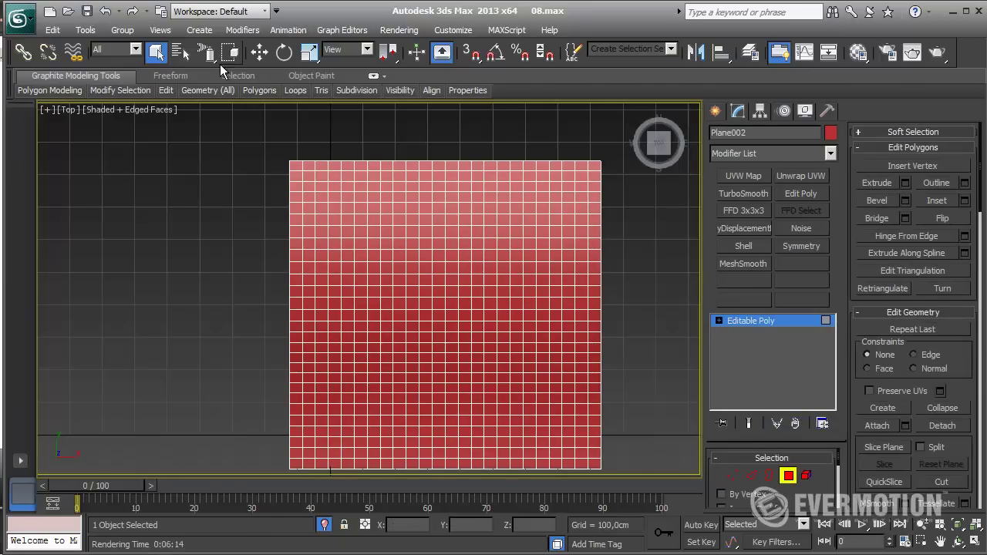
{"action": "mouse_move", "coordinate": [354, 218]}
{"action": "left_mouse_down"}
{"action": "mouse_move", "coordinate": [480, 228]}
{"action": "mouse_move", "coordinate": [382, 247]}
{"action": "mouse_move", "coordinate": [390, 296]}
{"action": "mouse_move", "coordinate": [525, 300]}
{"action": "mouse_move", "coordinate": [354, 352]}
{"action": "mouse_move", "coordinate": [513, 321]}
{"action": "mouse_move", "coordinate": [438, 370]}
{"action": "mouse_move", "coordinate": [429, 398]}
{"action": "mouse_move", "coordinate": [541, 374]}
{"action": "mouse_move", "coordinate": [543, 410]}
{"action": "left_mouse_up"}
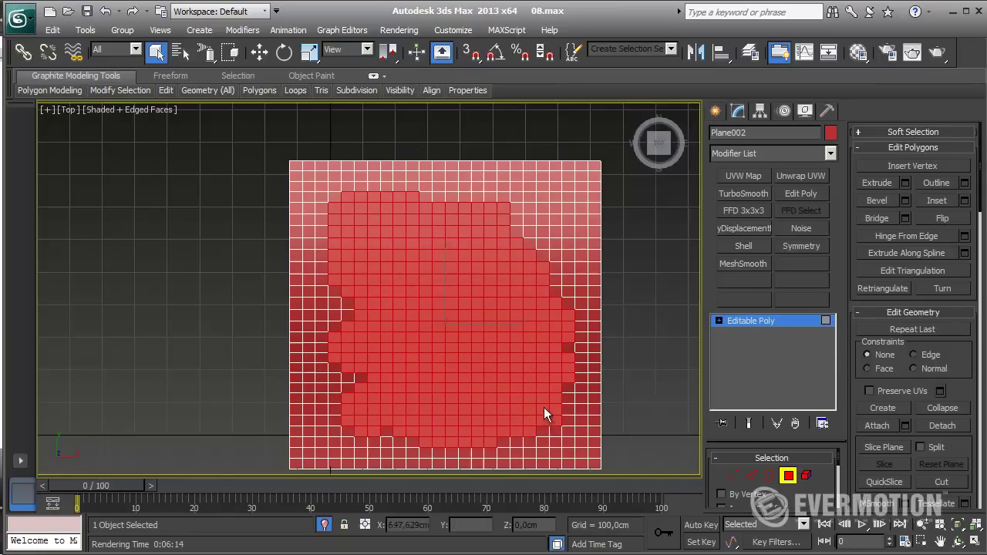
- Extend the polygon selection in the camera view to cover most of the terrain the camera sees
{"action": "key", "text": "c"}
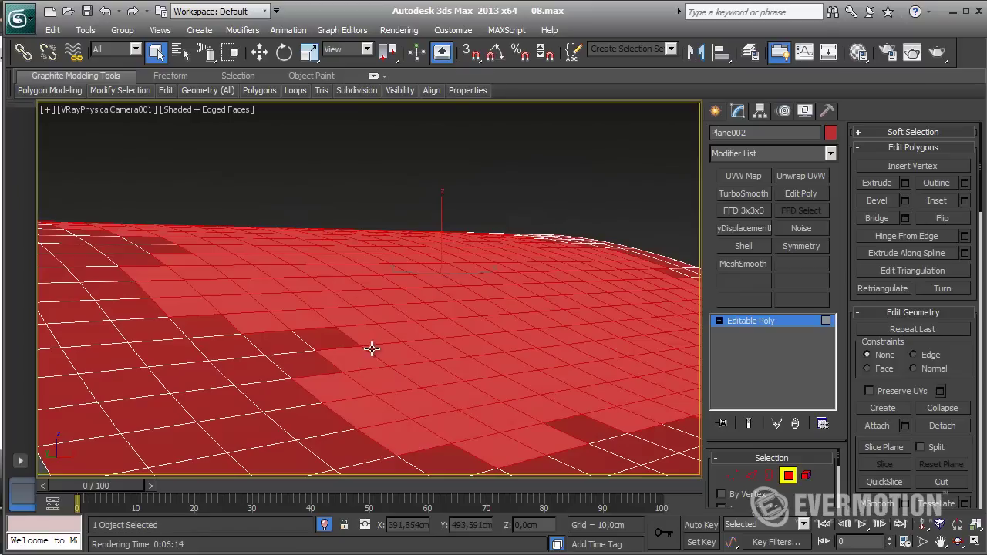
{"action": "mouse_move", "coordinate": [372, 349]}
{"action": "left_mouse_down"}
{"action": "mouse_move", "coordinate": [368, 359]}
{"action": "mouse_move", "coordinate": [217, 412]}
{"action": "mouse_move", "coordinate": [141, 250]}
{"action": "mouse_move", "coordinate": [320, 407]}
{"action": "mouse_move", "coordinate": [540, 445]}
{"action": "mouse_move", "coordinate": [578, 437]}
{"action": "left_mouse_up"}
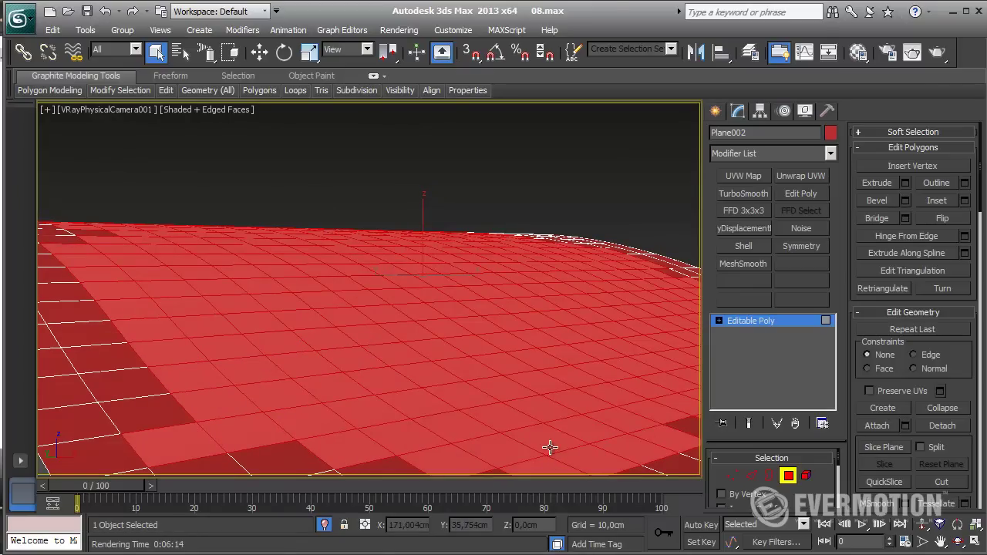
{"action": "key", "text": "t"}
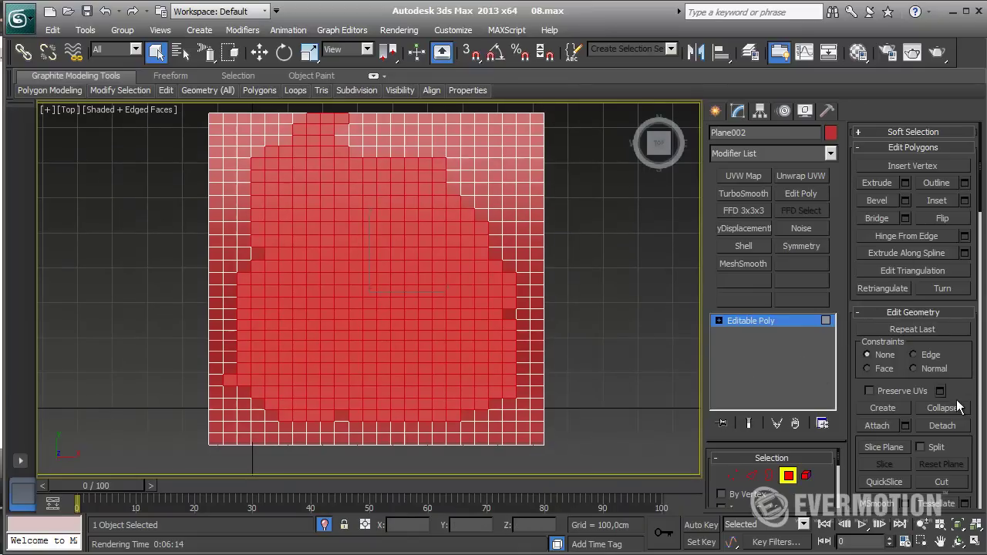
- Apply MSmooth repeatedly with smoothness 1.0 to densify the selected polygons, and leave polygon editing
{"action": "scroll", "coordinate": [967, 376], "scroll_direction": "down", "scroll_amount": 5}
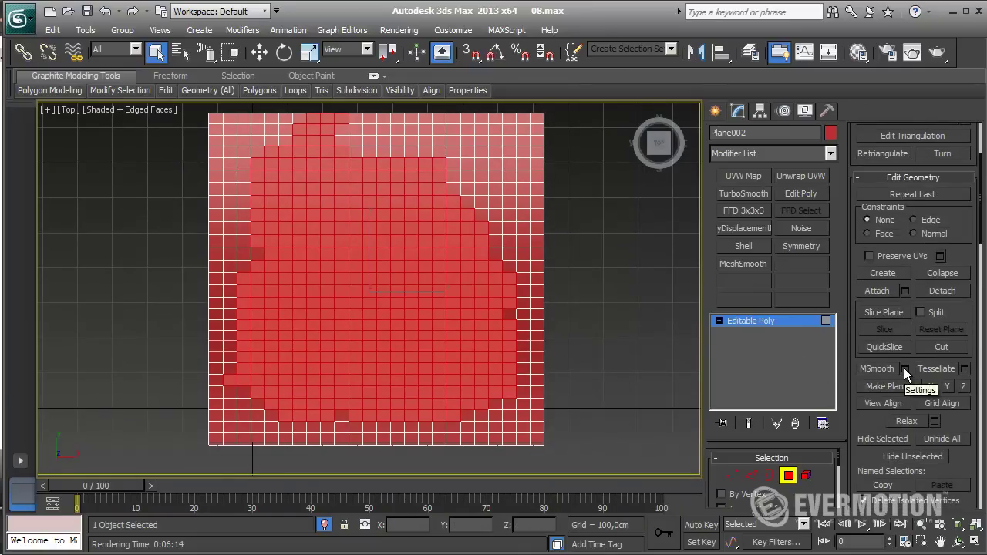
{"action": "left_click", "coordinate": [904, 368]}
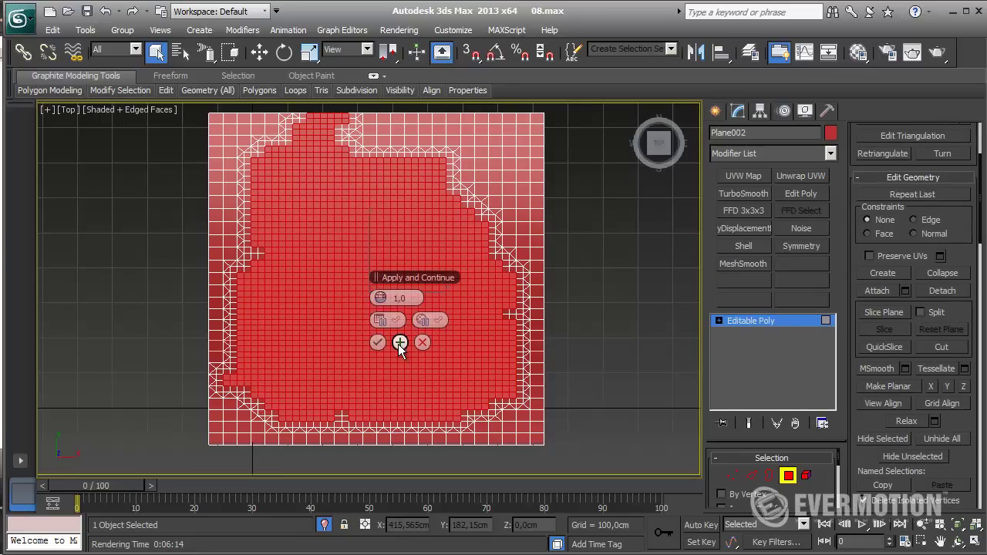
{"action": "left_click", "coordinate": [399, 343]}
{"action": "left_click", "coordinate": [399, 343]}
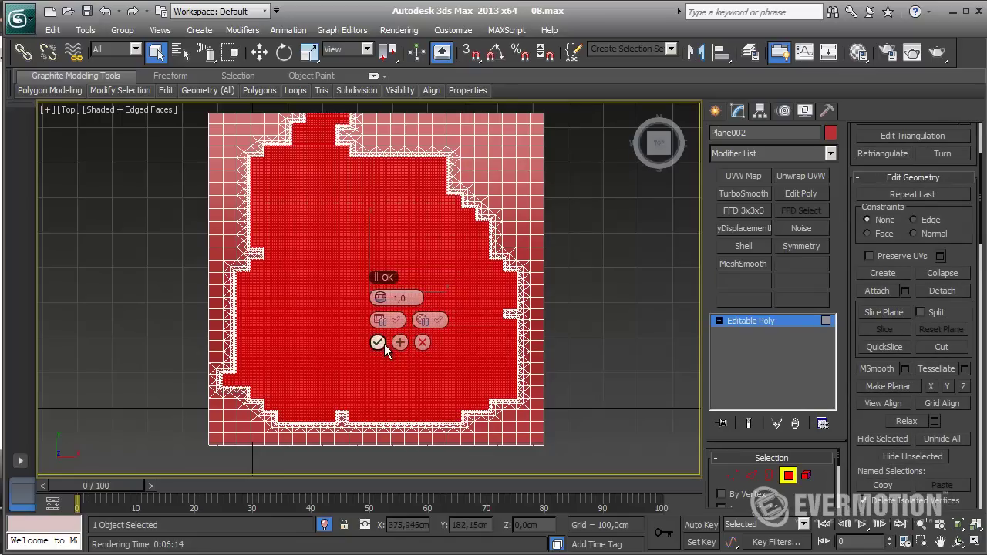
{"action": "left_click", "coordinate": [379, 343]}
{"action": "left_click", "coordinate": [787, 476]}
- In the camera view, activate Push/Pull paint deformation with a value of -1.0 cm and a brush size of 93.2 cm
{"action": "key", "text": "c"}
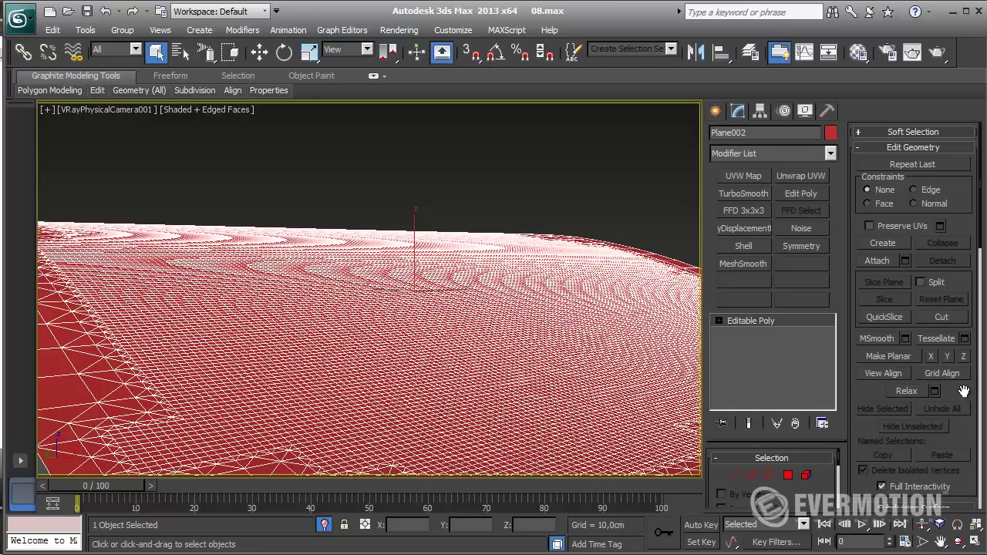
{"action": "left_click_drag", "start_coordinate": [964, 391], "coordinate": [927, 134]}
{"action": "left_click_drag", "start_coordinate": [952, 438], "coordinate": [850, 140]}
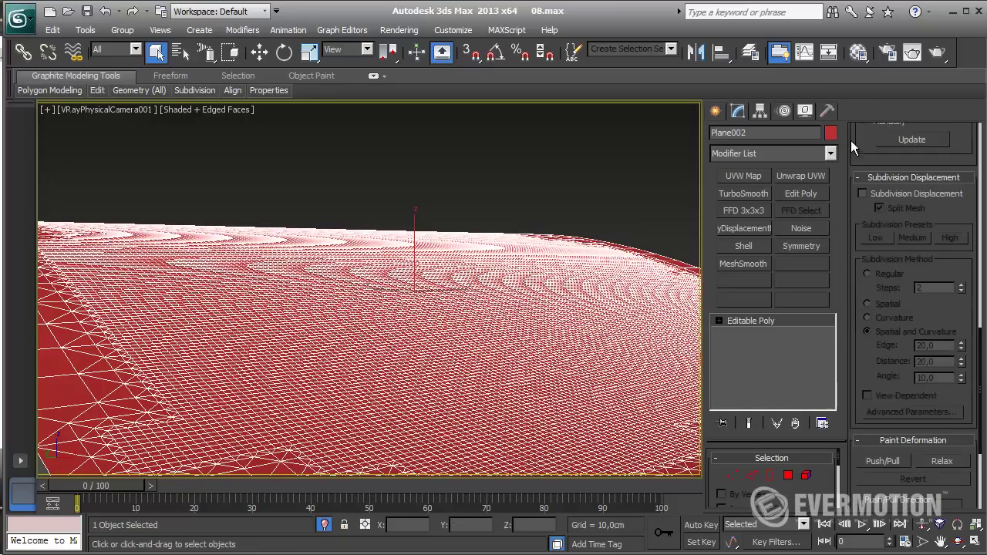
{"action": "left_click", "coordinate": [883, 462]}
{"action": "left_click_drag", "start_coordinate": [895, 301], "coordinate": [897, 135]}
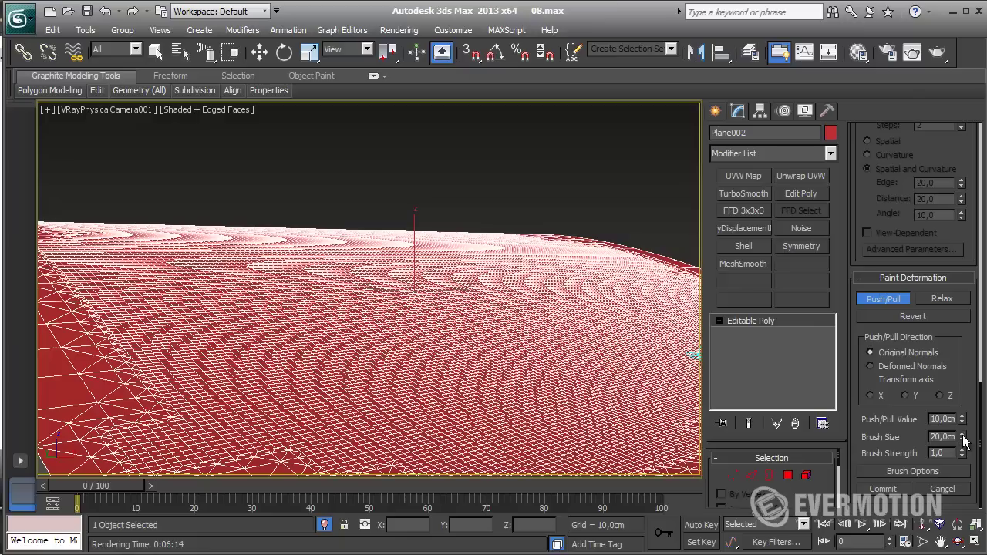
{"action": "mouse_move", "coordinate": [927, 156]}
{"action": "left_mouse_down"}
{"action": "mouse_move", "coordinate": [877, 175]}
{"action": "mouse_move", "coordinate": [878, 151]}
{"action": "left_mouse_up"}
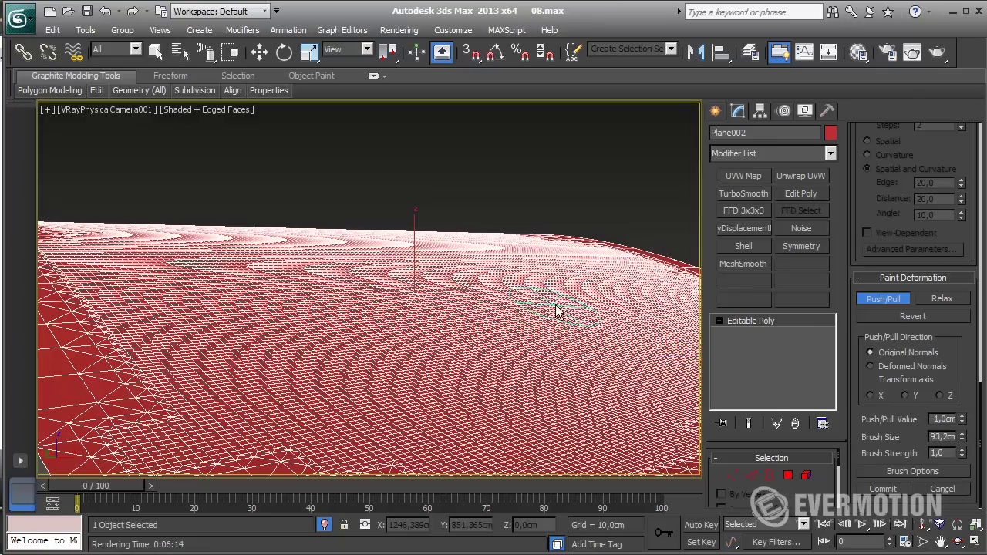
- Paint shallow uneven depressions across the densified central area of the terrain with the Push/Pull brush
{"action": "mouse_move", "coordinate": [486, 293]}
{"action": "left_mouse_down"}
{"action": "mouse_move", "coordinate": [256, 309]}
{"action": "mouse_move", "coordinate": [249, 319]}
{"action": "mouse_move", "coordinate": [270, 356]}
{"action": "mouse_move", "coordinate": [315, 342]}
{"action": "mouse_move", "coordinate": [396, 359]}
{"action": "mouse_move", "coordinate": [498, 440]}
{"action": "mouse_move", "coordinate": [532, 404]}
{"action": "mouse_move", "coordinate": [404, 265]}
{"action": "mouse_move", "coordinate": [533, 333]}
{"action": "mouse_move", "coordinate": [516, 384]}
{"action": "mouse_move", "coordinate": [499, 272]}
{"action": "mouse_move", "coordinate": [672, 365]}
{"action": "mouse_move", "coordinate": [583, 258]}
{"action": "mouse_move", "coordinate": [664, 327]}
{"action": "mouse_move", "coordinate": [517, 260]}
{"action": "left_mouse_up"}
{"action": "key", "text": "F4"}
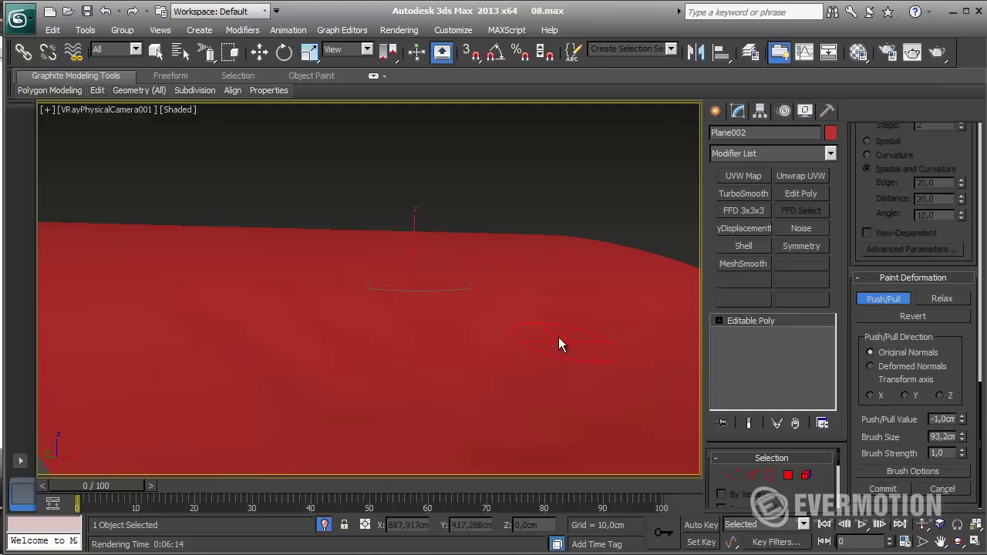
{"action": "key", "text": "p"}
{"action": "scroll", "coordinate": [495, 297], "scroll_direction": "down", "scroll_amount": 5}
{"action": "middle_click_drag", "start_coordinate": [496, 298], "coordinate": [477, 369], "text": "alt"}
{"action": "scroll", "coordinate": [476, 369], "scroll_direction": "up", "scroll_amount": 3}
{"action": "key", "text": "F4"}
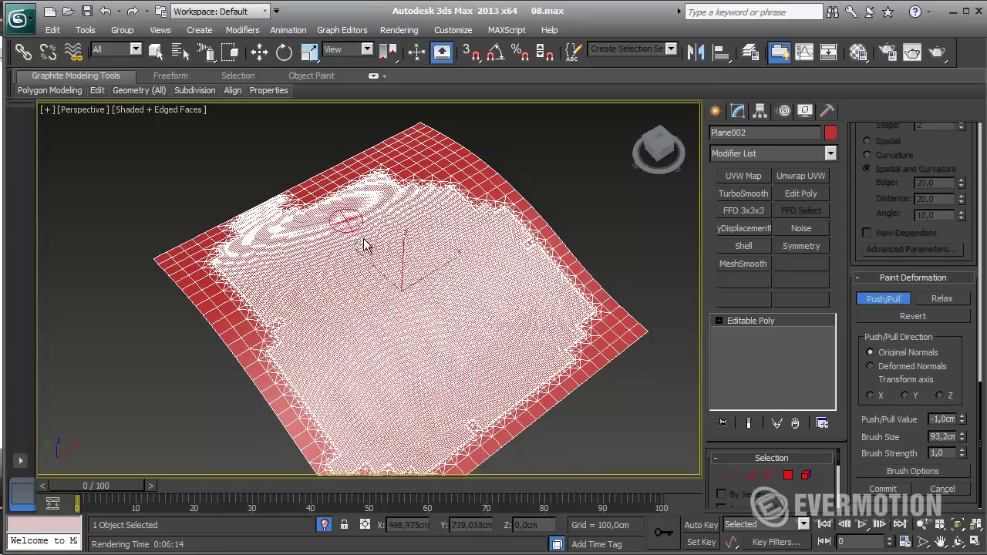
{"action": "key", "text": "F4"}
{"action": "mouse_move", "coordinate": [489, 290]}
{"action": "middle_mouse_down"}
{"action": "mouse_move", "coordinate": [511, 227]}
{"action": "mouse_move", "coordinate": [478, 247]}
{"action": "mouse_move", "coordinate": [473, 308]}
{"action": "mouse_move", "coordinate": [488, 288]}
{"action": "mouse_move", "coordinate": [480, 312]}
{"action": "mouse_move", "coordinate": [489, 273]}
{"action": "mouse_move", "coordinate": [516, 287]}
{"action": "middle_mouse_up"}
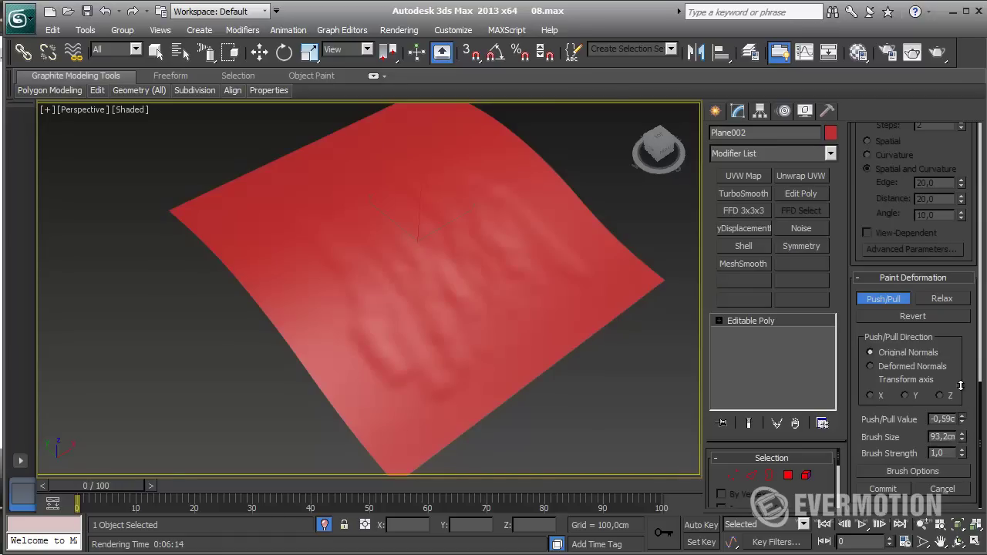
- Set the Push/Pull value to 1.15 cm and paint raised bumps among the depressions in the terrain's central area
{"action": "left_click_drag", "start_coordinate": [960, 386], "coordinate": [949, 305]}
{"action": "left_click_drag", "start_coordinate": [948, 266], "coordinate": [948, 253]}
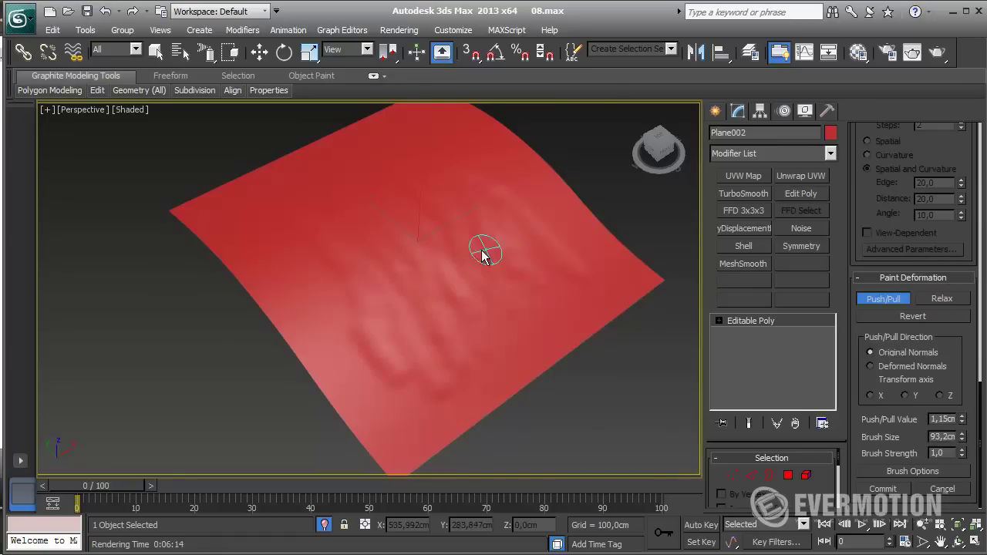
{"action": "scroll", "coordinate": [486, 256], "scroll_direction": "up", "scroll_amount": 3}
{"action": "mouse_move", "coordinate": [504, 269]}
{"action": "middle_mouse_down", "text": "alt"}
{"action": "mouse_move", "coordinate": [517, 285]}
{"action": "mouse_move", "coordinate": [506, 277]}
{"action": "mouse_move", "coordinate": [506, 307]}
{"action": "middle_mouse_up", "text": "alt"}
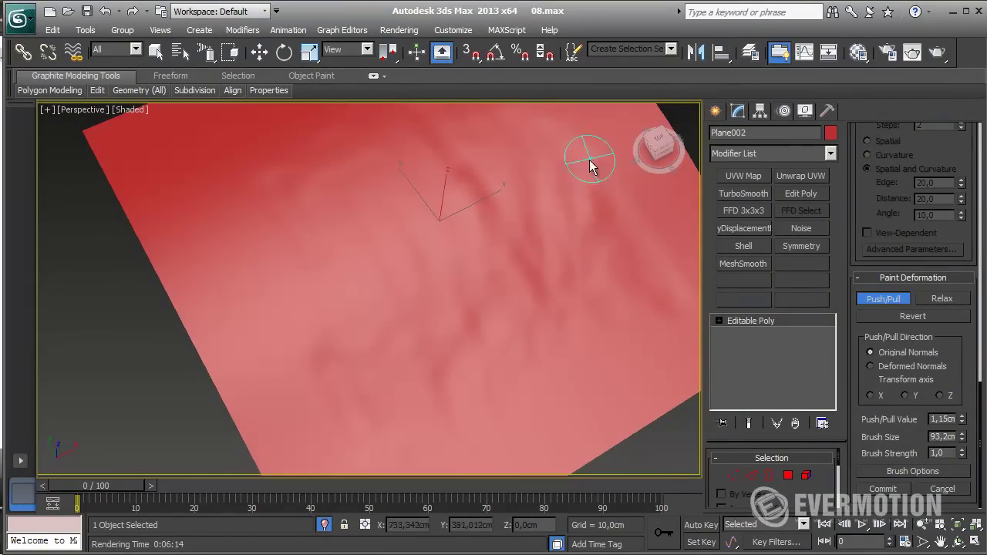
{"action": "mouse_move", "coordinate": [364, 193]}
{"action": "left_mouse_down"}
{"action": "mouse_move", "coordinate": [349, 176]}
{"action": "mouse_move", "coordinate": [318, 230]}
{"action": "left_mouse_up"}
{"action": "middle_click_drag", "start_coordinate": [351, 293], "coordinate": [370, 242]}
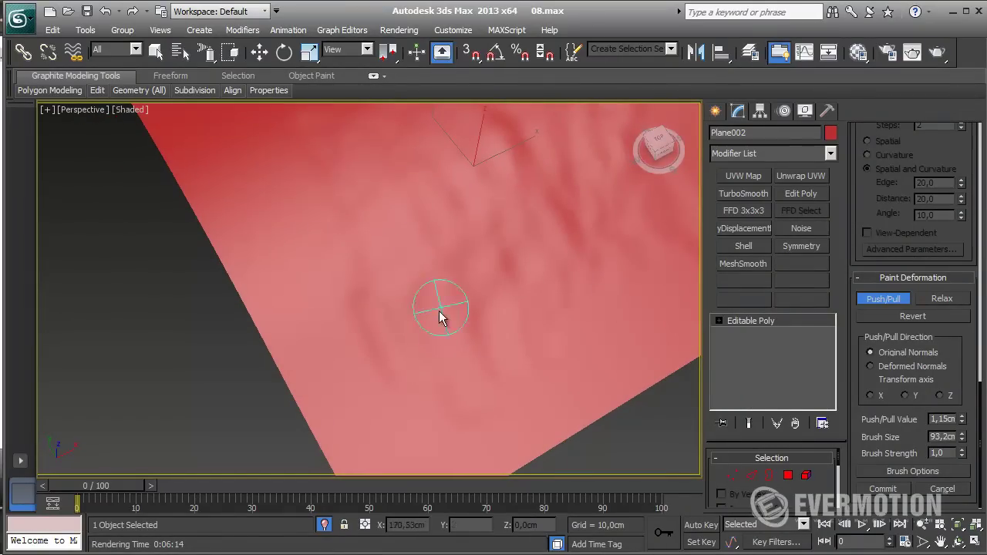
{"action": "middle_click_drag", "start_coordinate": [522, 276], "coordinate": [452, 353], "text": "alt"}
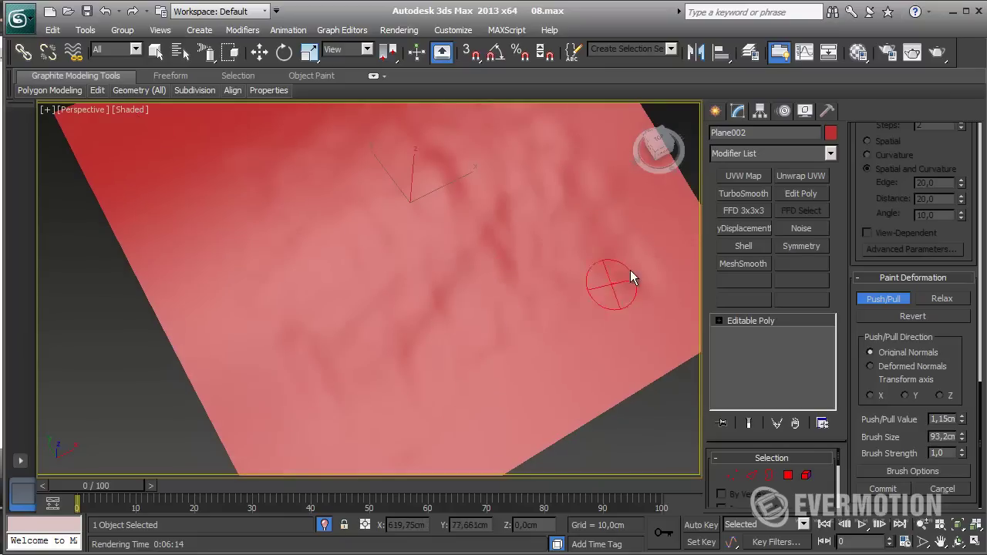
{"action": "middle_click_drag", "start_coordinate": [417, 170], "coordinate": [430, 231], "text": "alt"}
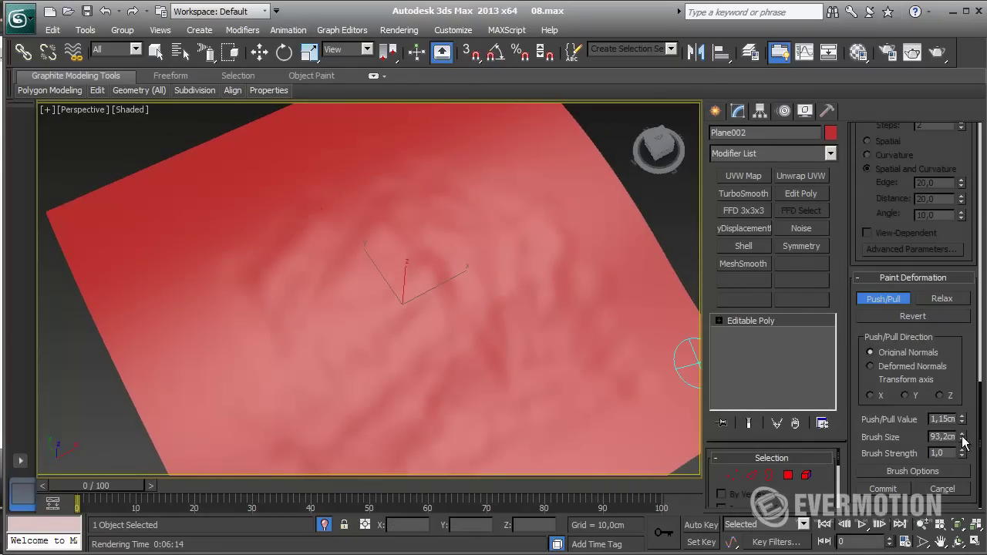
- Set the brush size to about 102.5 cm and the Push/Pull value to -3.117 cm, and paint deeper depressions across the terrain
{"action": "mouse_move", "coordinate": [962, 439]}
{"action": "left_mouse_down"}
{"action": "mouse_move", "coordinate": [964, 423]}
{"action": "mouse_move", "coordinate": [962, 435]}
{"action": "left_mouse_up"}
{"action": "middle_click_drag", "start_coordinate": [471, 392], "coordinate": [479, 320]}
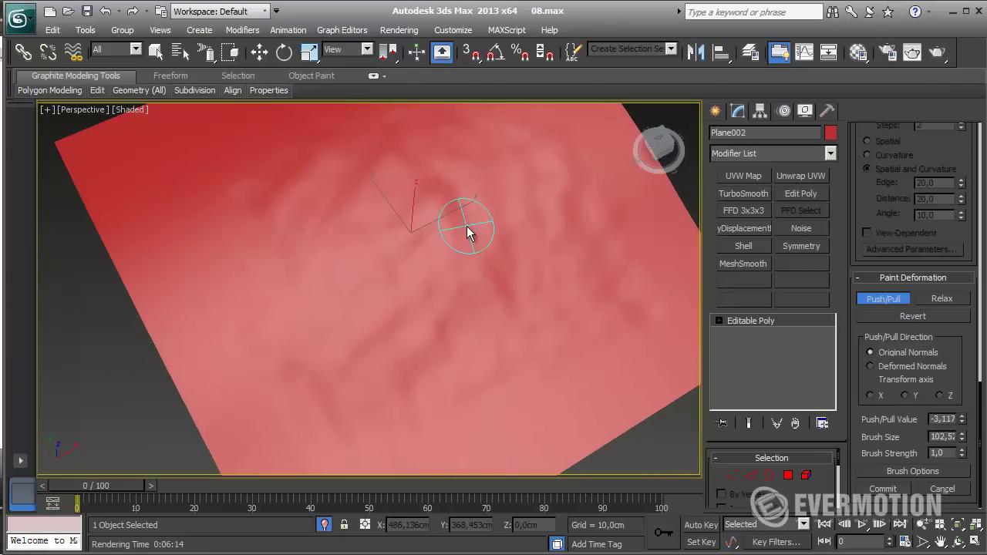
{"action": "mouse_move", "coordinate": [467, 227]}
{"action": "left_mouse_down"}
{"action": "mouse_move", "coordinate": [453, 201]}
{"action": "mouse_move", "coordinate": [407, 208]}
{"action": "left_mouse_up"}
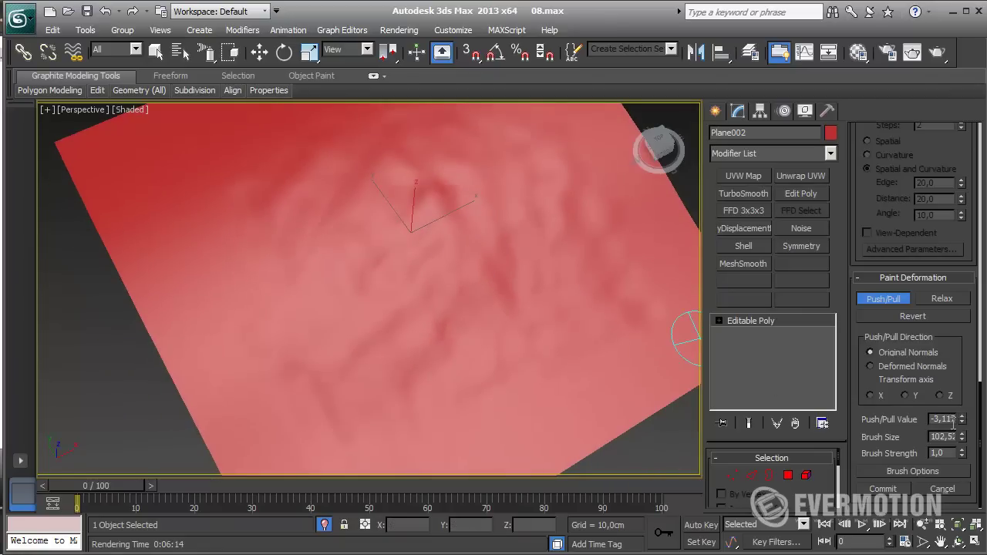
{"action": "mouse_move", "coordinate": [529, 233]}
{"action": "middle_mouse_down", "text": "alt"}
{"action": "mouse_move", "coordinate": [546, 202]}
{"action": "mouse_move", "coordinate": [578, 205]}
{"action": "middle_mouse_up", "text": "alt"}
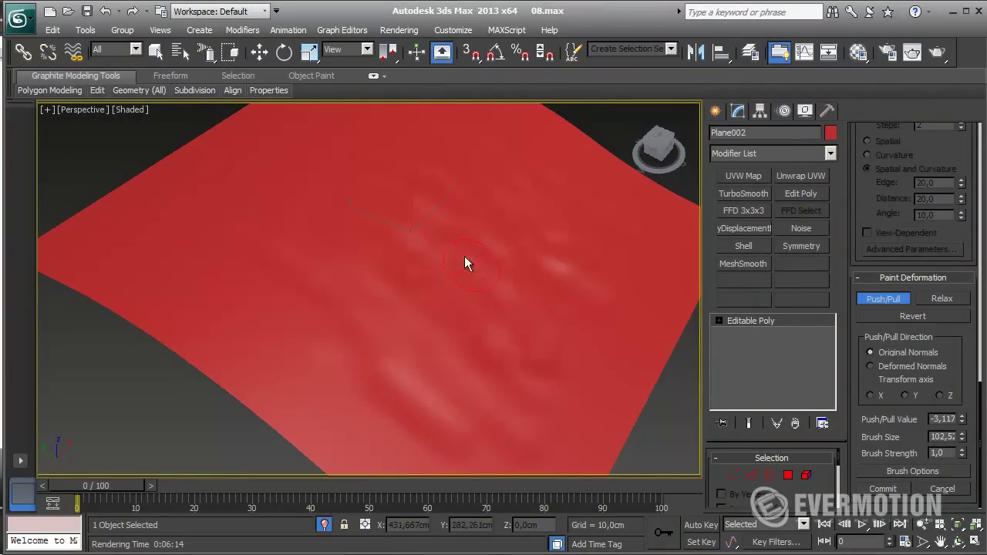
{"action": "mouse_move", "coordinate": [434, 284]}
{"action": "middle_mouse_down", "text": "alt"}
{"action": "mouse_move", "coordinate": [403, 333]}
{"action": "mouse_move", "coordinate": [370, 293]}
{"action": "mouse_move", "coordinate": [486, 356]}
{"action": "middle_mouse_up", "text": "alt"}
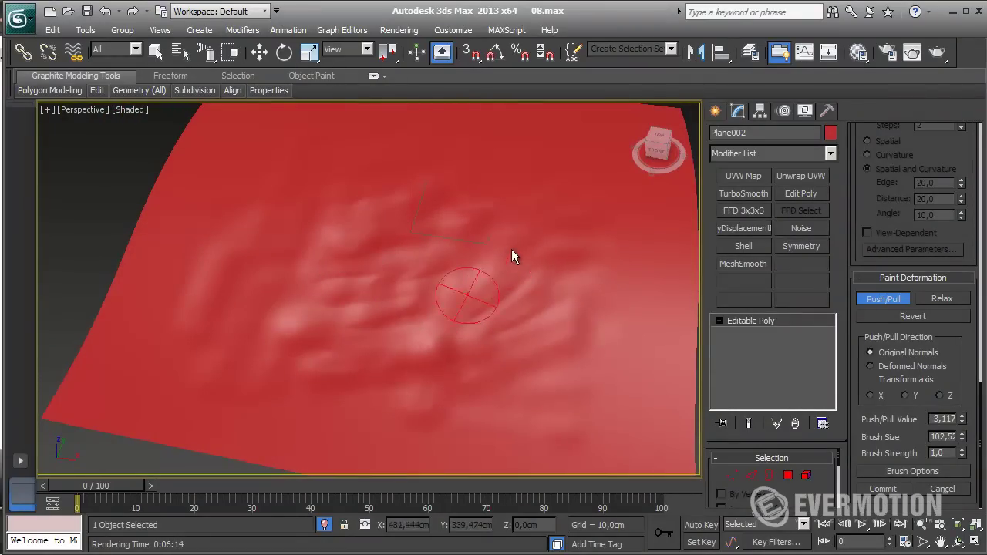
{"action": "mouse_move", "coordinate": [445, 224]}
{"action": "middle_mouse_down", "text": "alt"}
{"action": "mouse_move", "coordinate": [465, 240]}
{"action": "mouse_move", "coordinate": [485, 220]}
{"action": "middle_mouse_up", "text": "alt"}
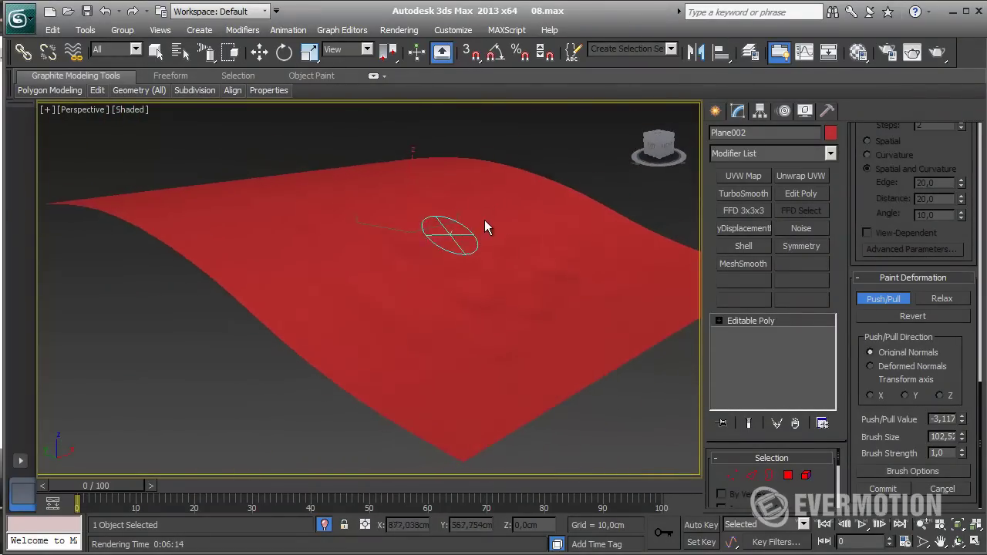
- Check the sculpted terrain through the VRayPhysicalCamera001 view and turn off Push/Pull painting
{"action": "key", "text": "c"}
{"action": "key", "text": "F4"}
{"action": "key", "text": "F4"}
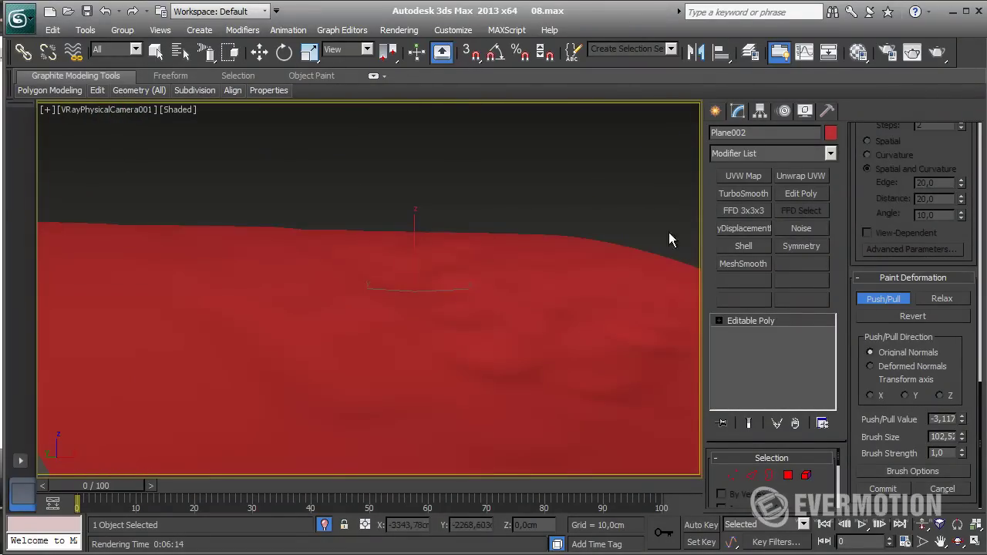
{"action": "left_click", "coordinate": [878, 301]}
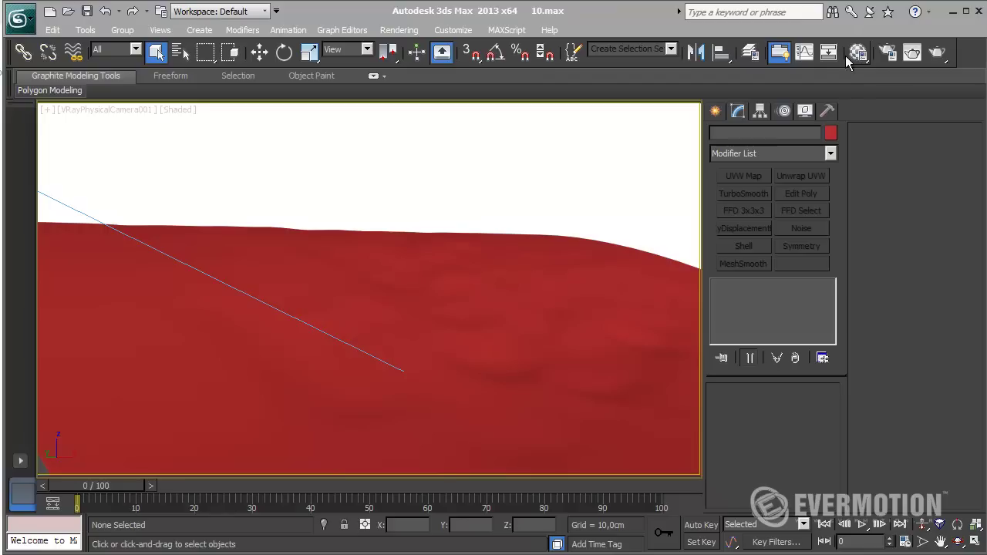
- Add a UVW Map modifier to the terrain plane and fit its mapping gizmo to the object
{"action": "left_click", "coordinate": [549, 298]}
{"action": "left_click", "coordinate": [758, 174]}
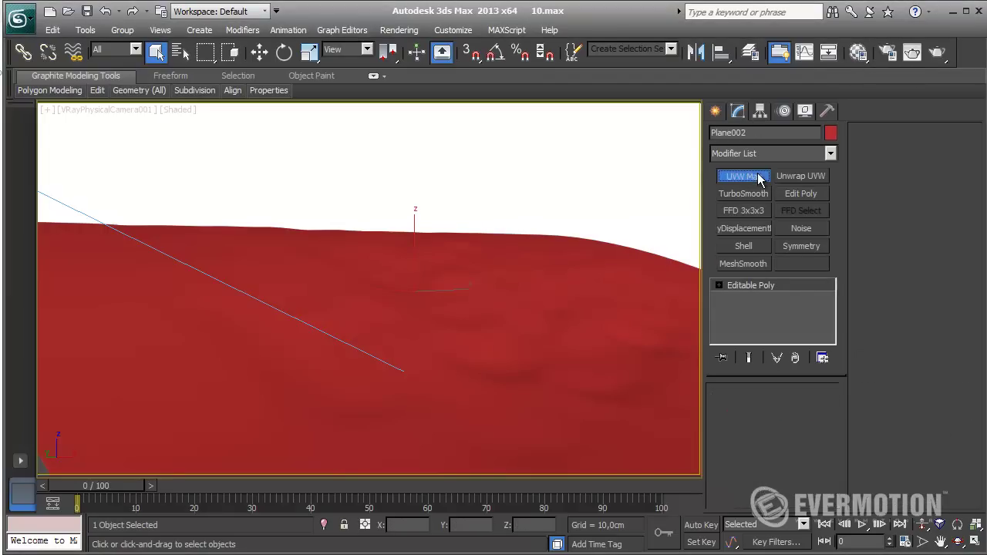
{"action": "left_click_drag", "start_coordinate": [799, 424], "coordinate": [821, 392]}
{"action": "scroll", "coordinate": [822, 391], "scroll_direction": "down", "scroll_amount": 2}
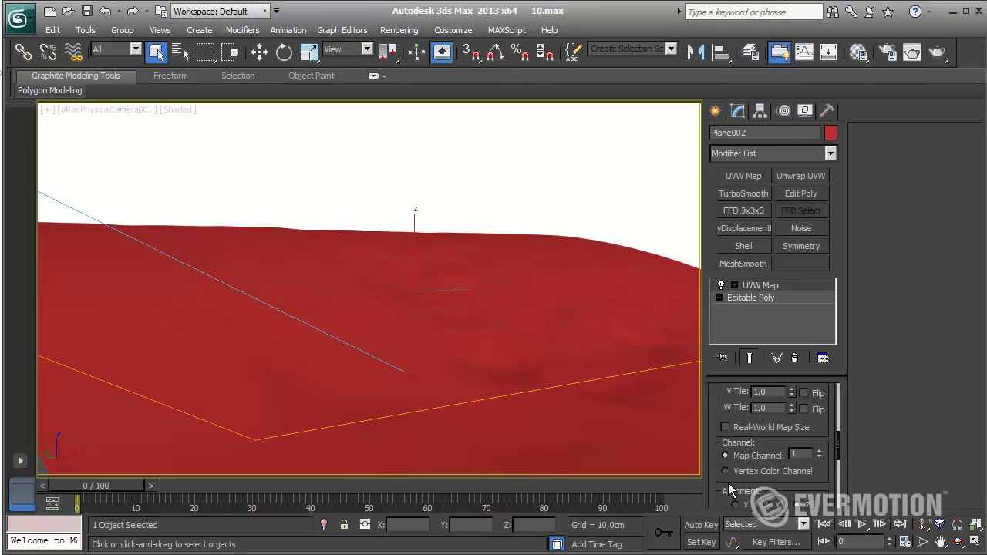
{"action": "scroll", "coordinate": [827, 429], "scroll_direction": "down", "scroll_amount": 2}
{"action": "left_click", "coordinate": [745, 461]}
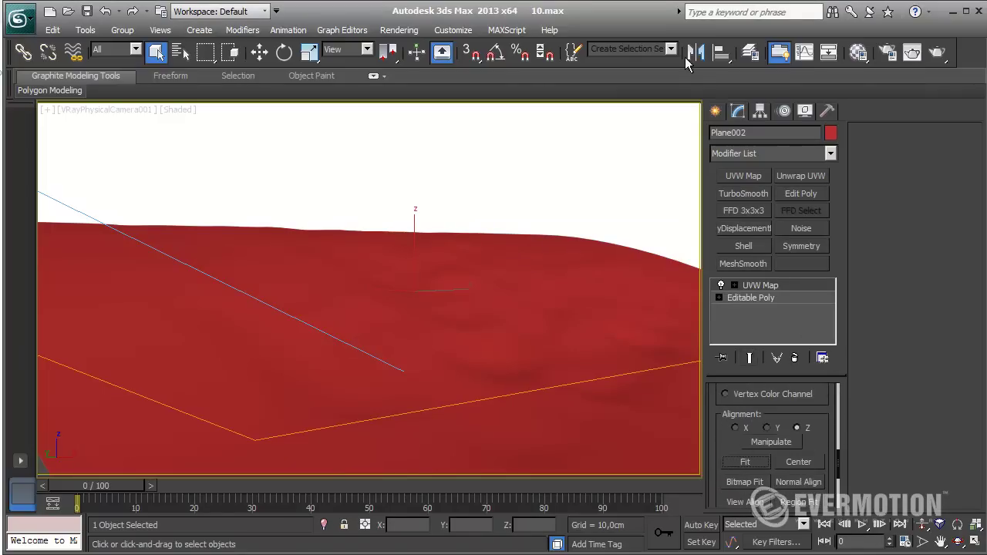
- Create a fresh VRayMtl in the 08 - Default material slot and assign it to the terrain plane
{"action": "left_click", "coordinate": [859, 52]}
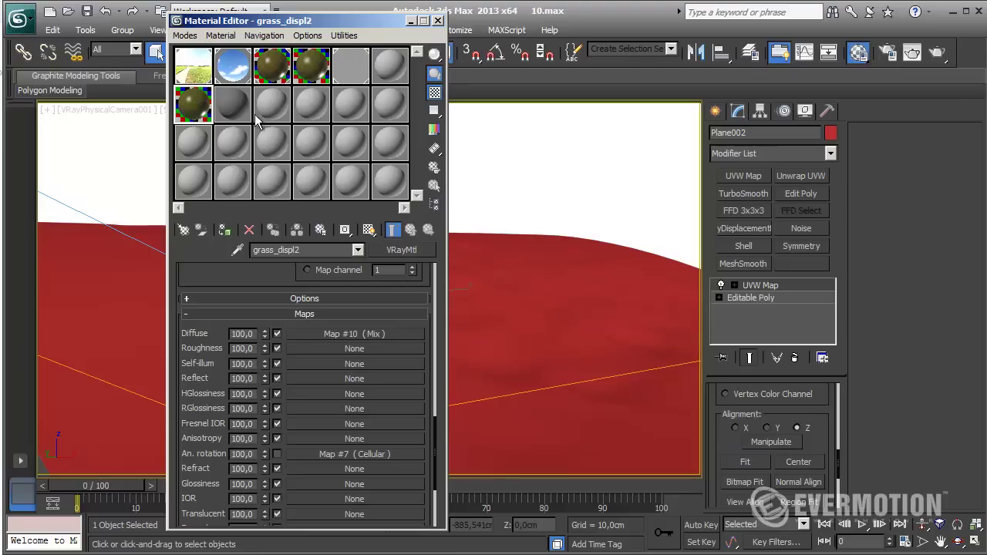
{"action": "left_click", "coordinate": [239, 112]}
{"action": "left_click", "coordinate": [402, 250]}
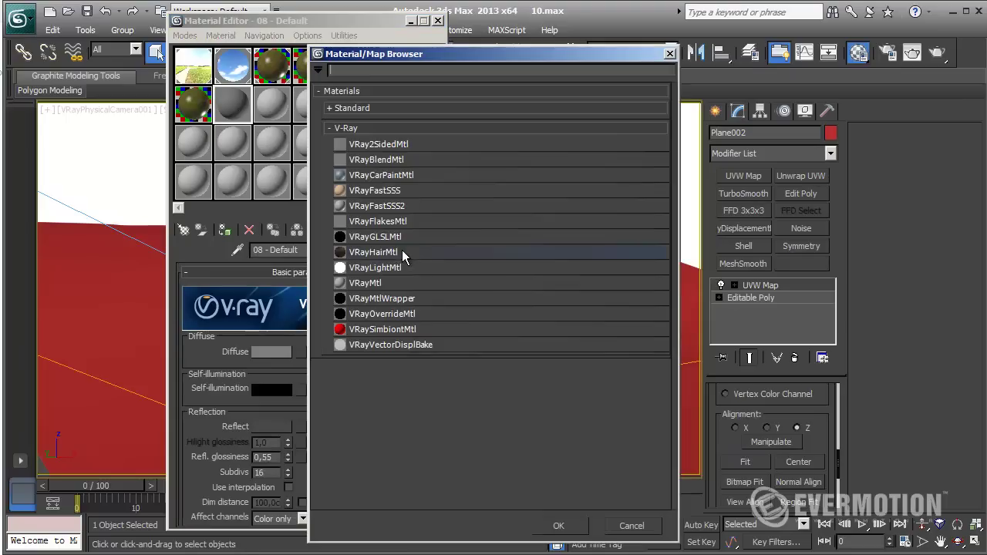
{"action": "double_click", "coordinate": [362, 283]}
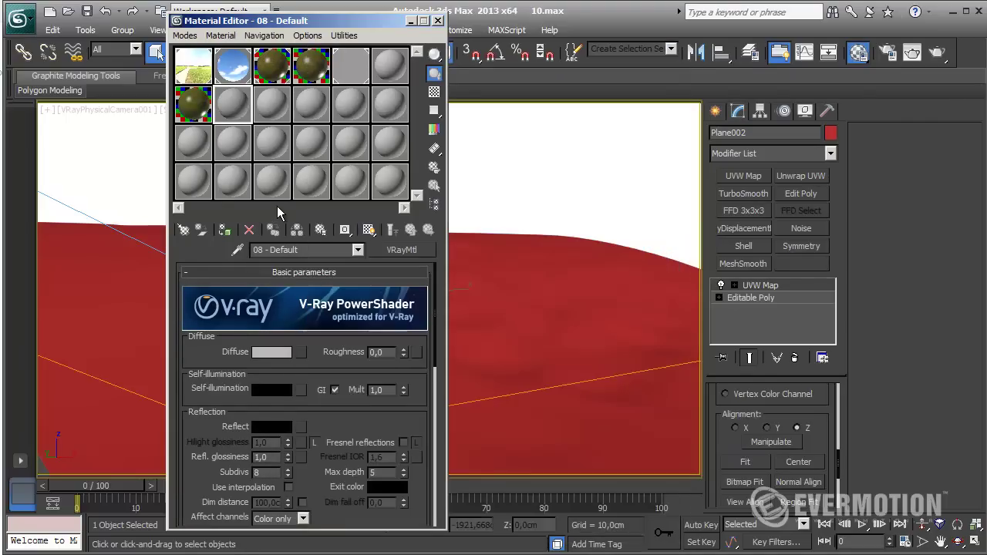
{"action": "left_click", "coordinate": [225, 229]}
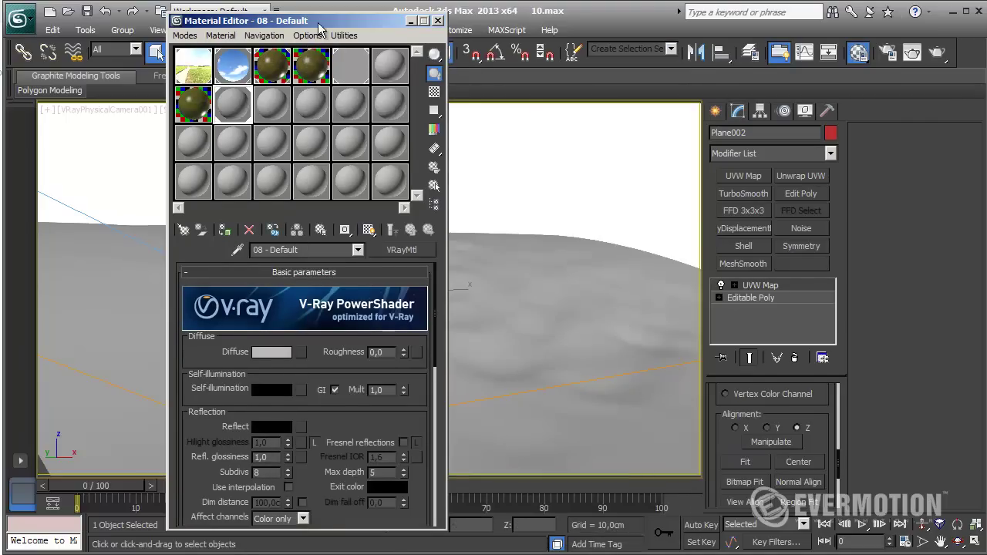
{"action": "left_click_drag", "start_coordinate": [326, 23], "coordinate": [191, 9]}
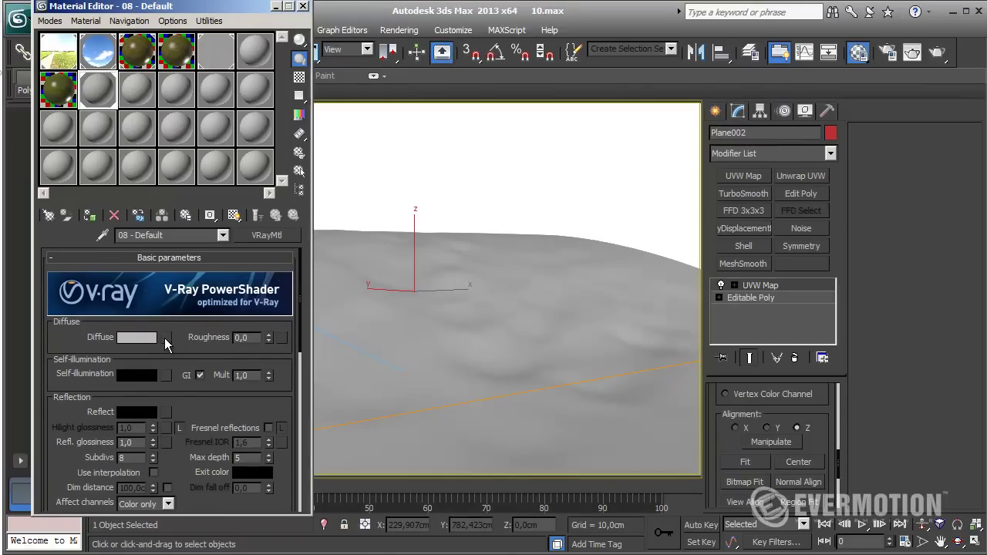
- Add a Cellular map to the material's diffuse, with Explicit Map Channel as coordinate source, and show it in the viewport
{"action": "left_click", "coordinate": [165, 338]}
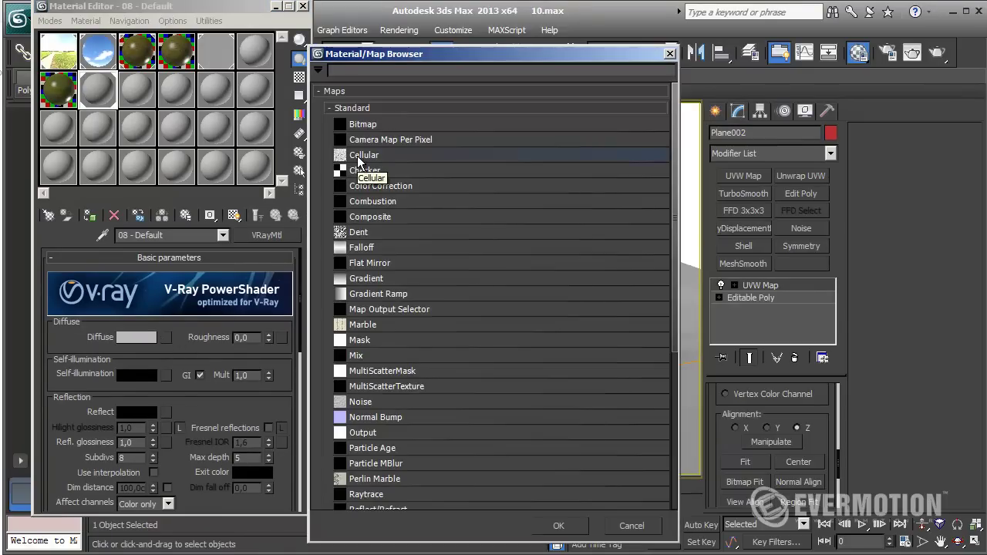
{"action": "double_click", "coordinate": [360, 156]}
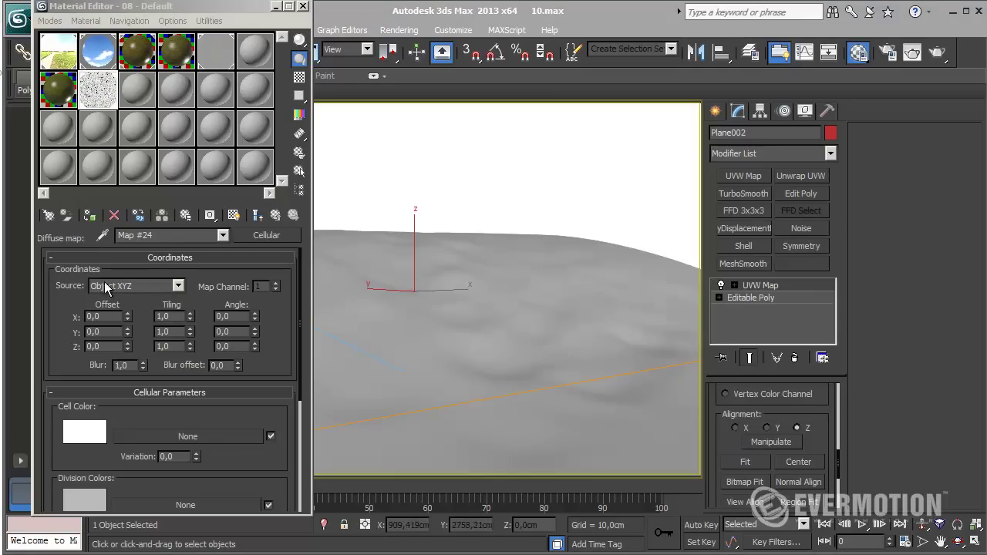
{"action": "left_click", "coordinate": [157, 289]}
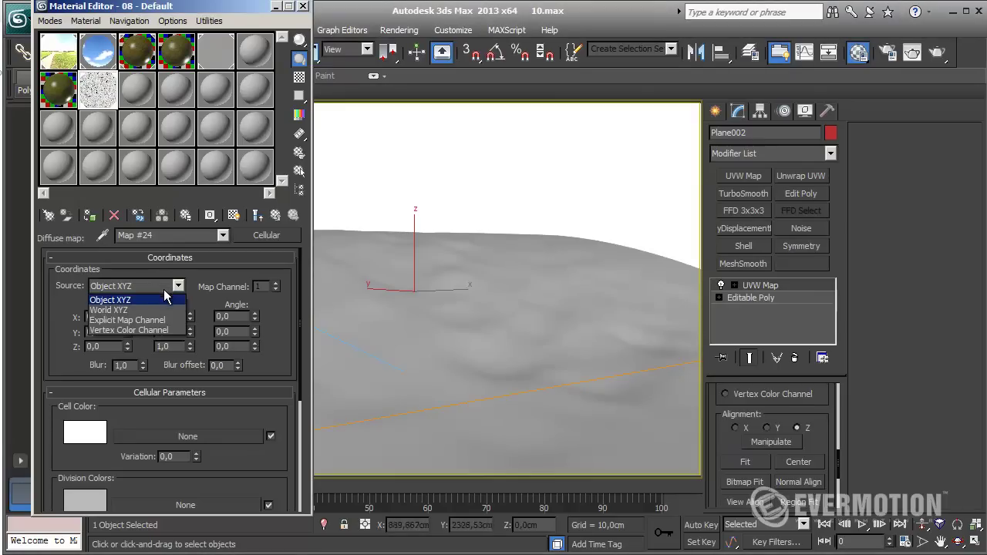
{"action": "left_click", "coordinate": [136, 319]}
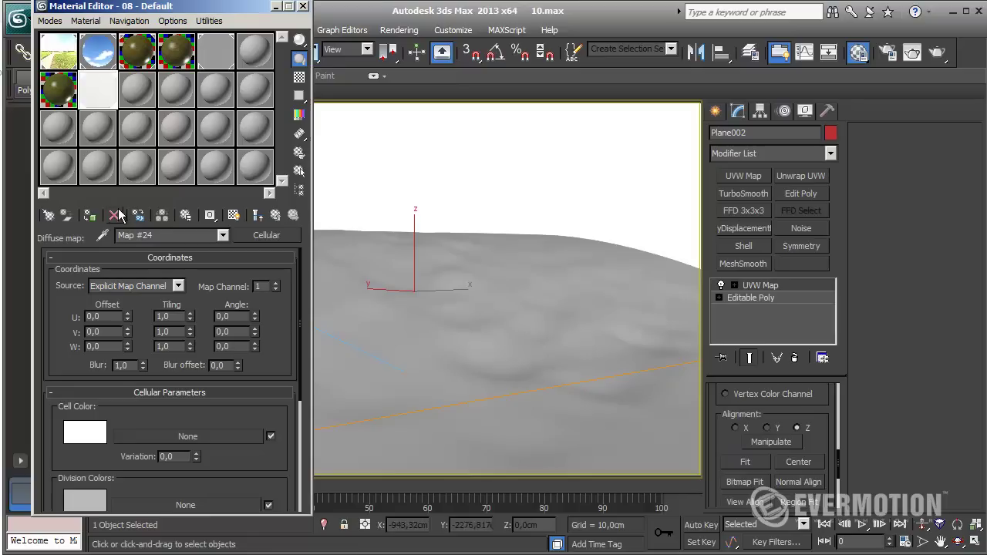
{"action": "left_click", "coordinate": [234, 216]}
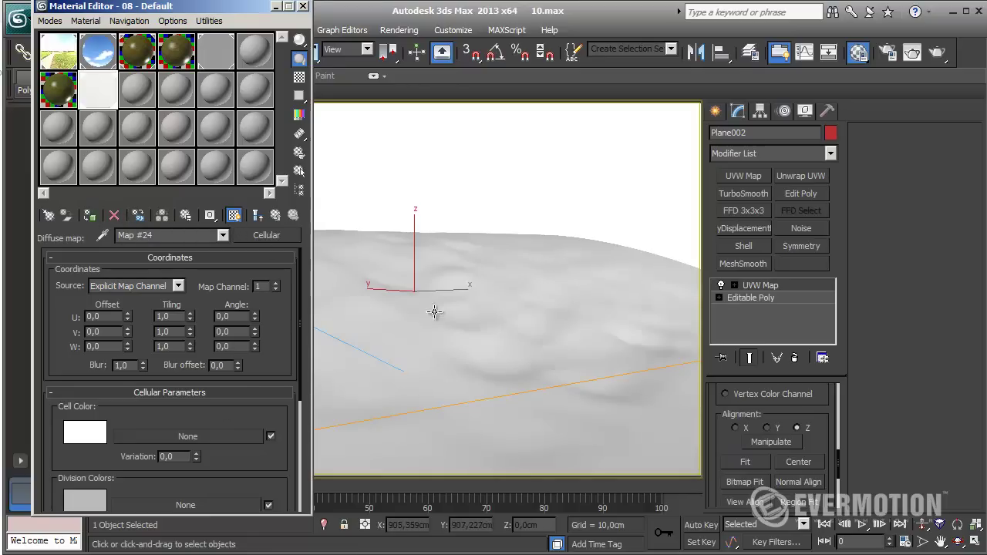
- Set the Cellular map's cell size to 0.1 and open an enlarged preview of the map
{"action": "left_click_drag", "start_coordinate": [204, 425], "coordinate": [205, 235]}
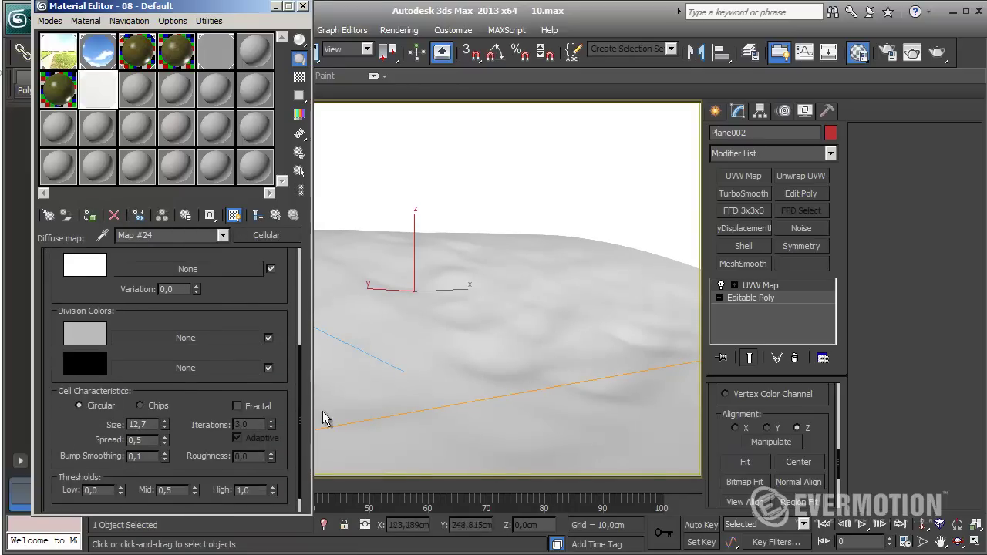
{"action": "left_click_drag", "start_coordinate": [218, 398], "coordinate": [216, 374]}
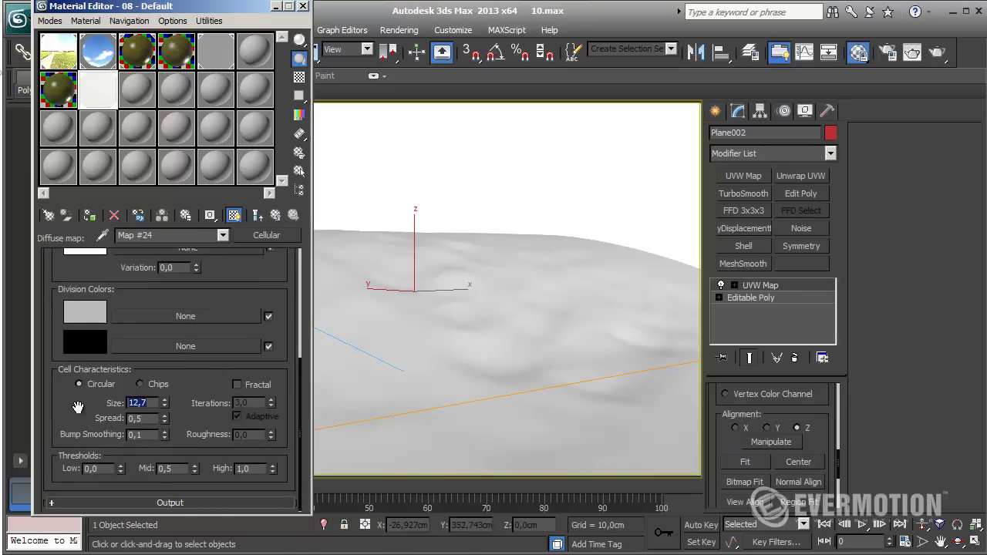
{"action": "type", "text": "0,1"}
{"action": "key", "text": "Return"}
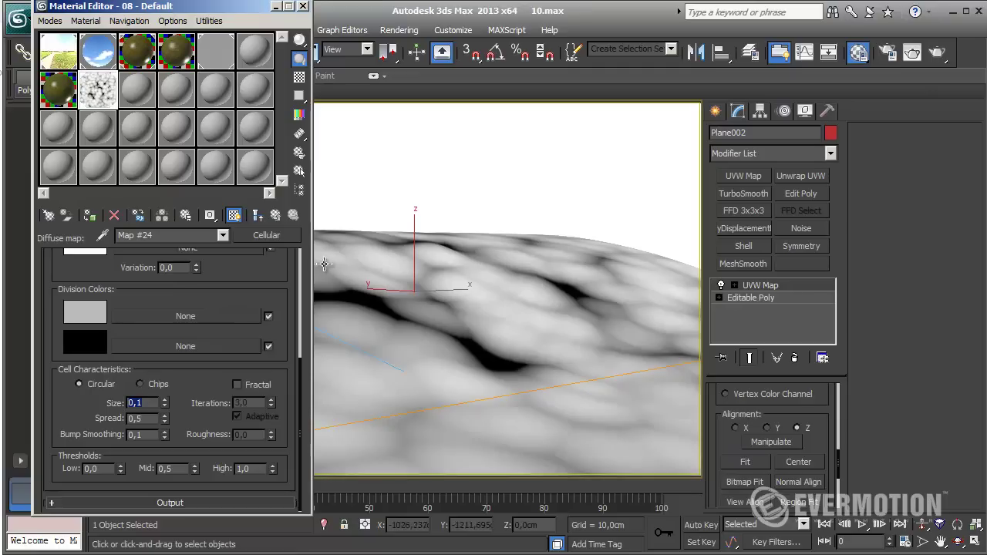
{"action": "double_click", "coordinate": [105, 83]}
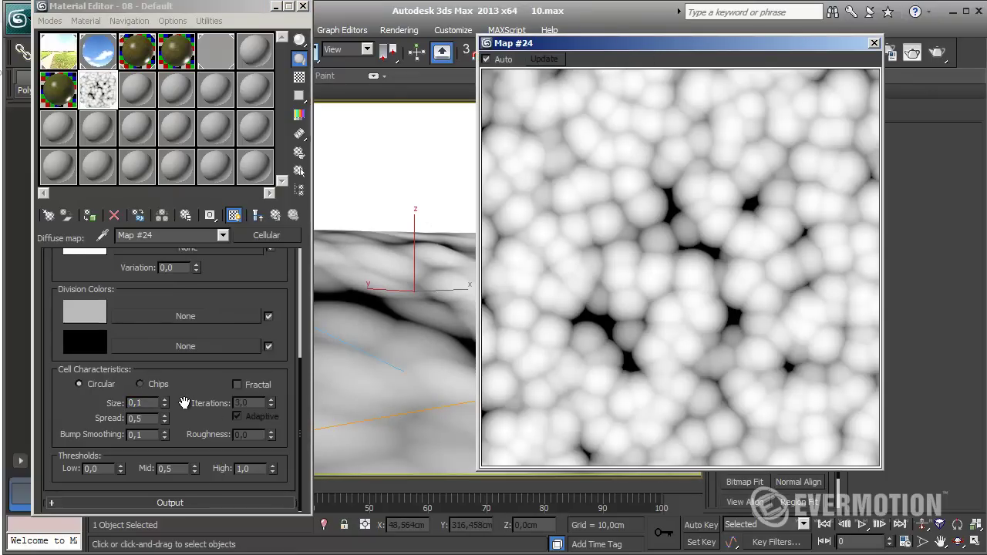
- Set the Cellular map's spread to 0.24 and its mid threshold to 0.39
{"action": "left_click_drag", "start_coordinate": [187, 392], "coordinate": [193, 323]}
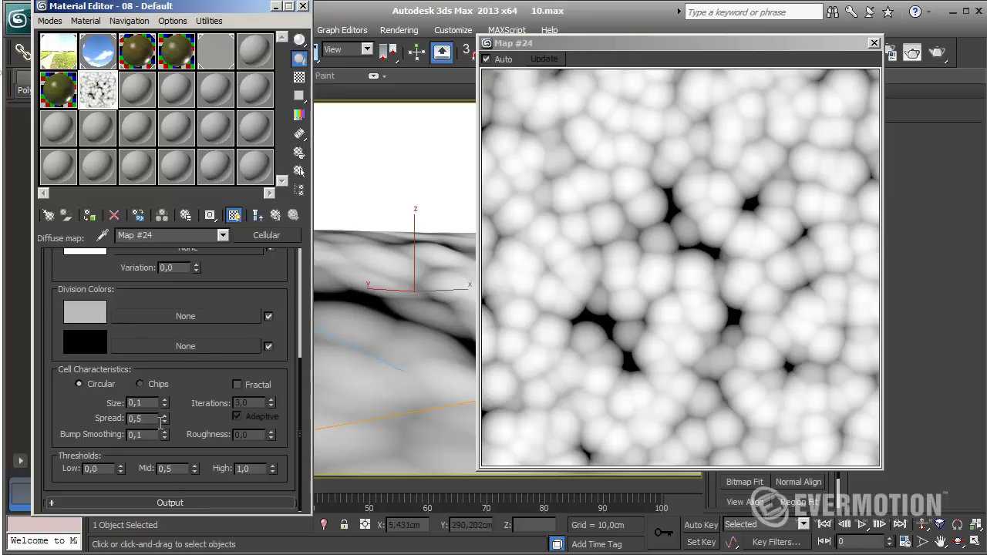
{"action": "mouse_move", "coordinate": [165, 421]}
{"action": "left_mouse_down"}
{"action": "mouse_move", "coordinate": [161, 449]}
{"action": "mouse_move", "coordinate": [164, 423]}
{"action": "left_mouse_up"}
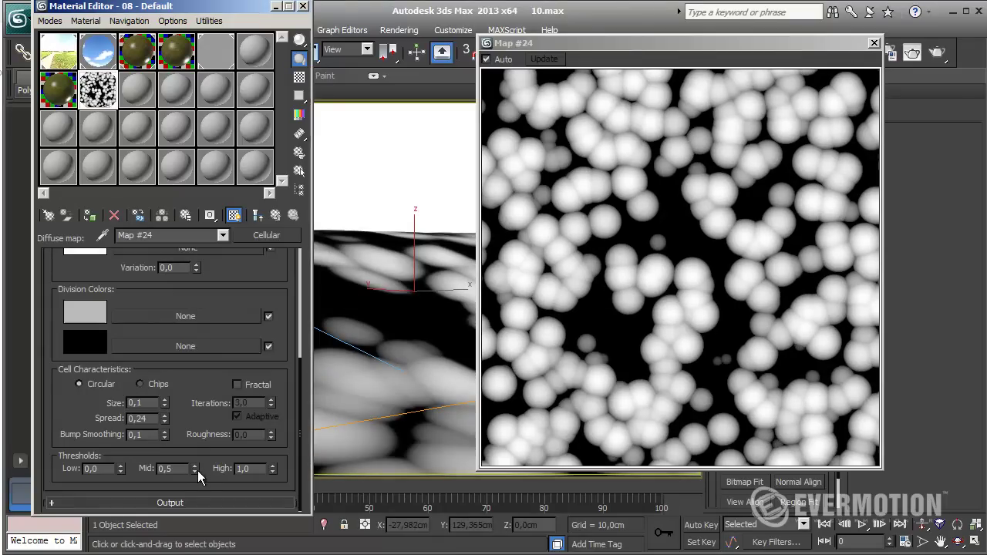
{"action": "left_click_drag", "start_coordinate": [191, 472], "coordinate": [187, 479]}
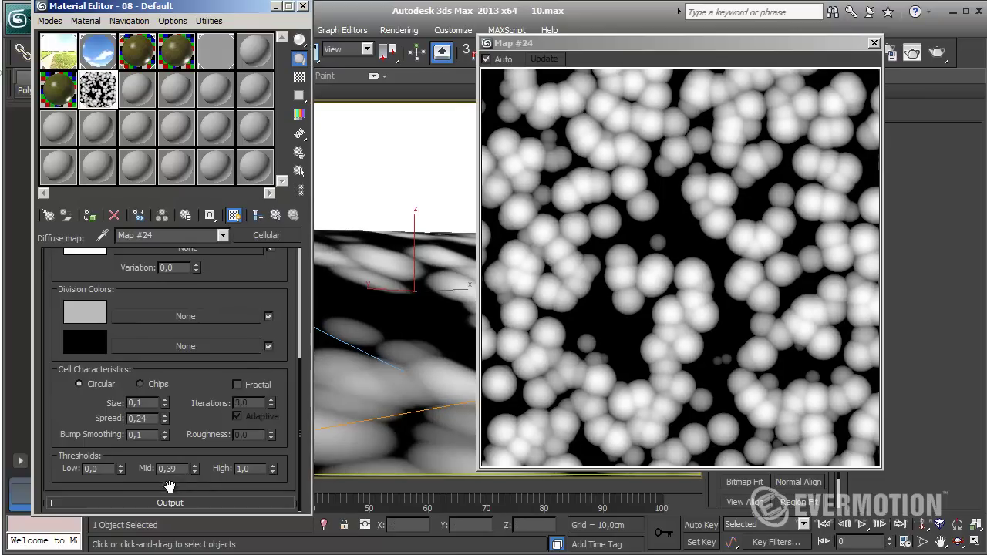
- Reduce the Cellular map's cell size to 0.002 for a fine-grained pattern across the terrain
{"action": "double_click", "coordinate": [149, 403]}
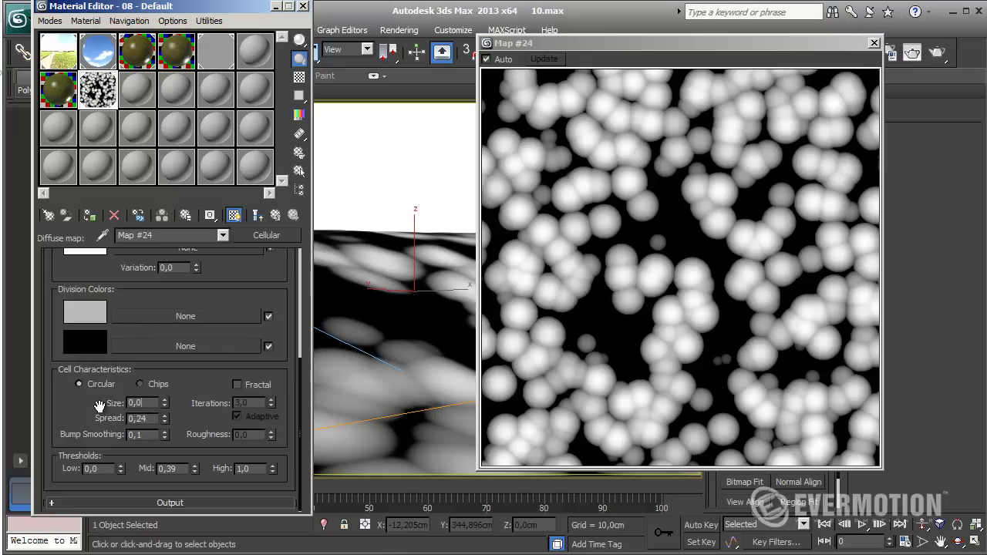
{"action": "type", "text": "0,002"}
{"action": "key", "text": "Return"}
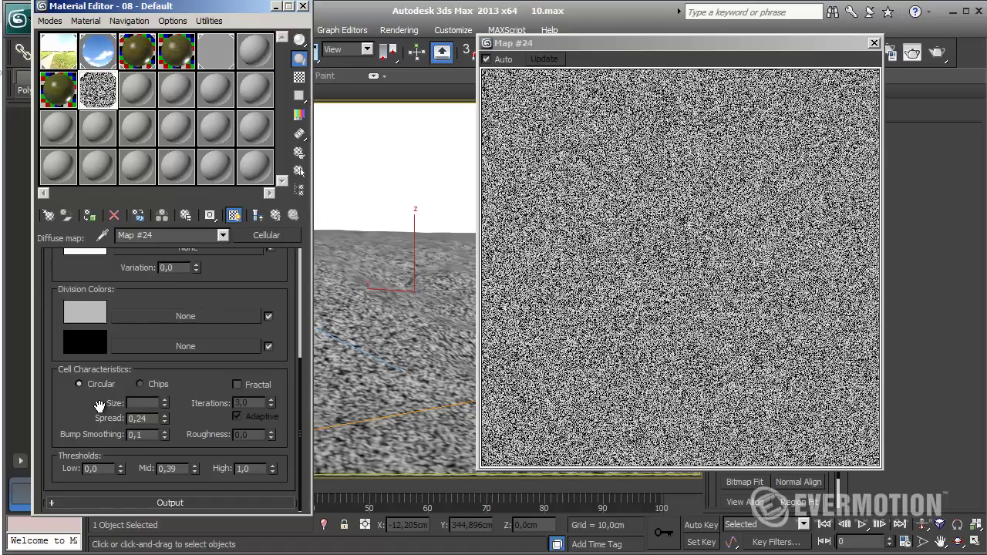
{"action": "type", "text": "0,002"}
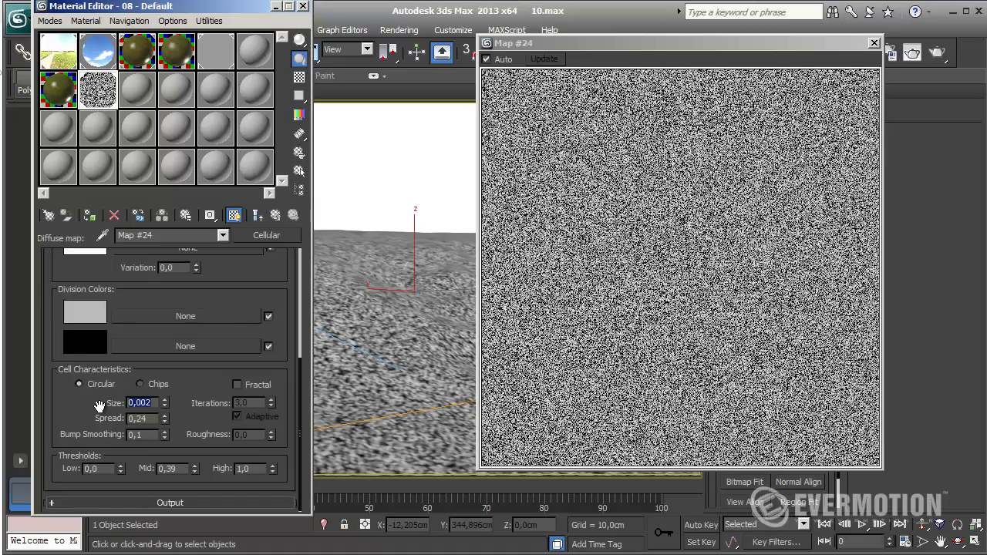
- Open the map rendering settings for the Cellular map, with output dimensions of 2048 by 2048
{"action": "left_click", "coordinate": [197, 376]}
{"action": "key", "text": "alt+Tab"}
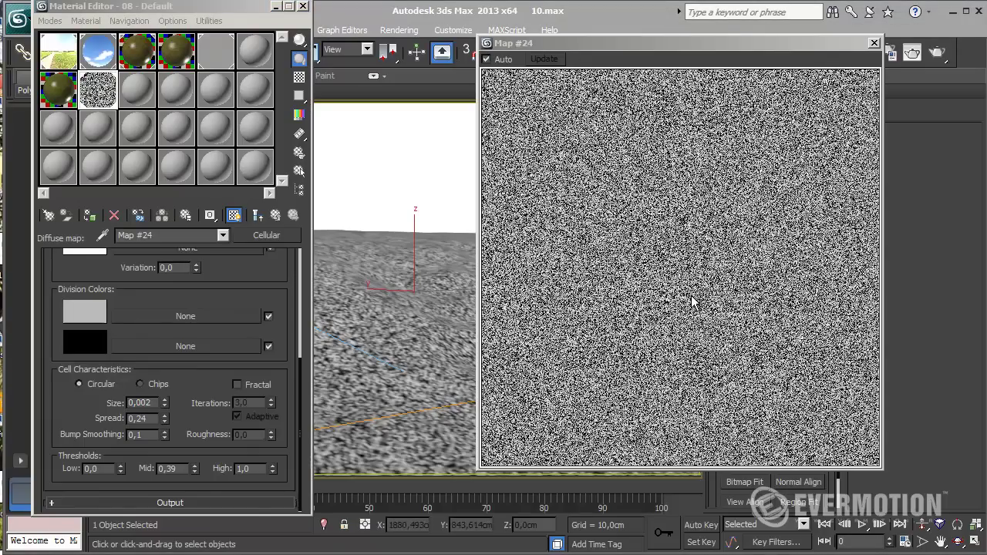
{"action": "right_click", "coordinate": [639, 143]}
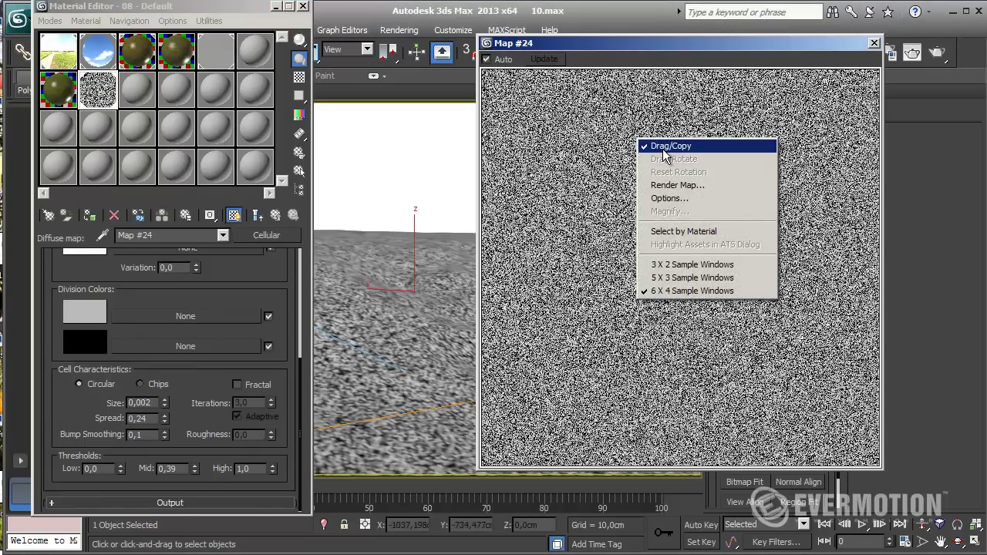
{"action": "left_click", "coordinate": [675, 186]}
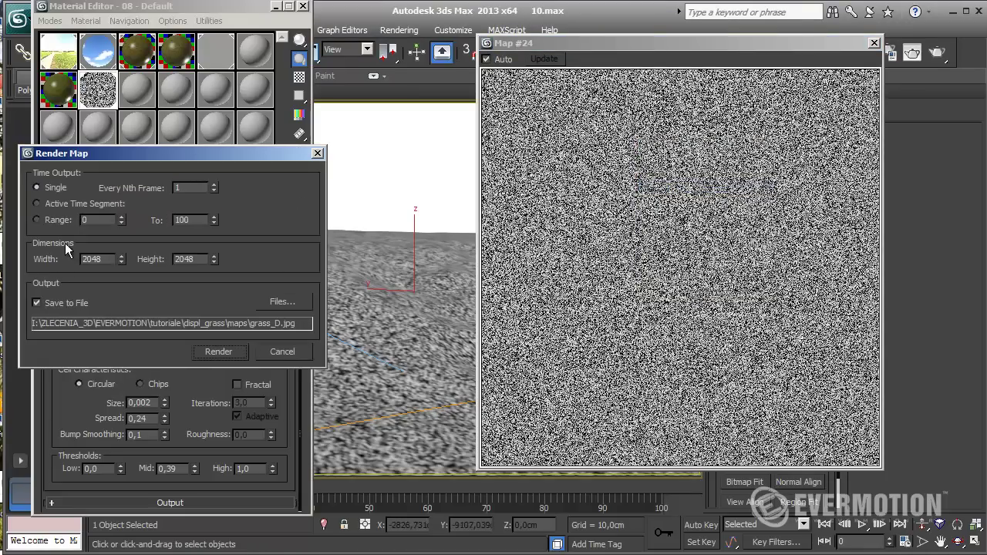
{"action": "double_click", "coordinate": [107, 263]}
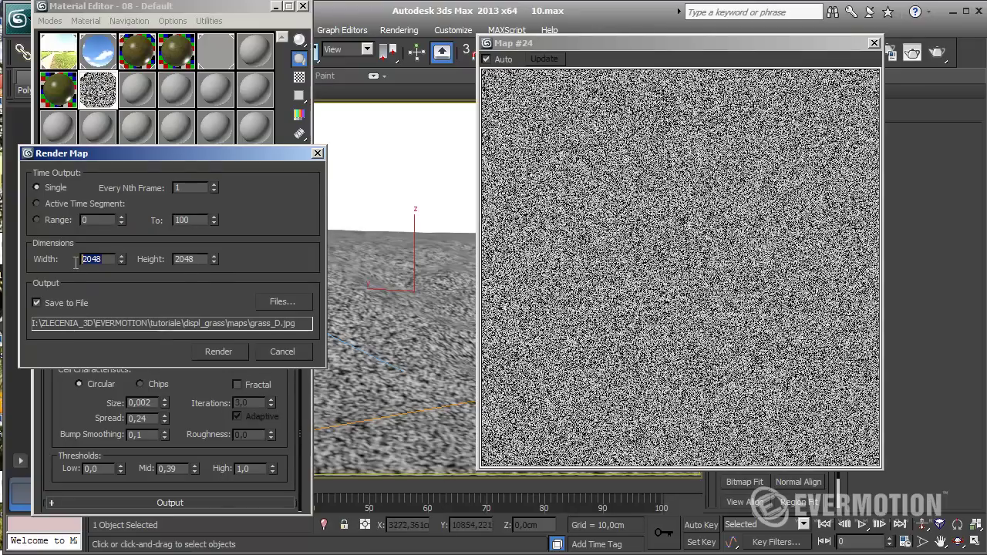
{"action": "double_click", "coordinate": [200, 264]}
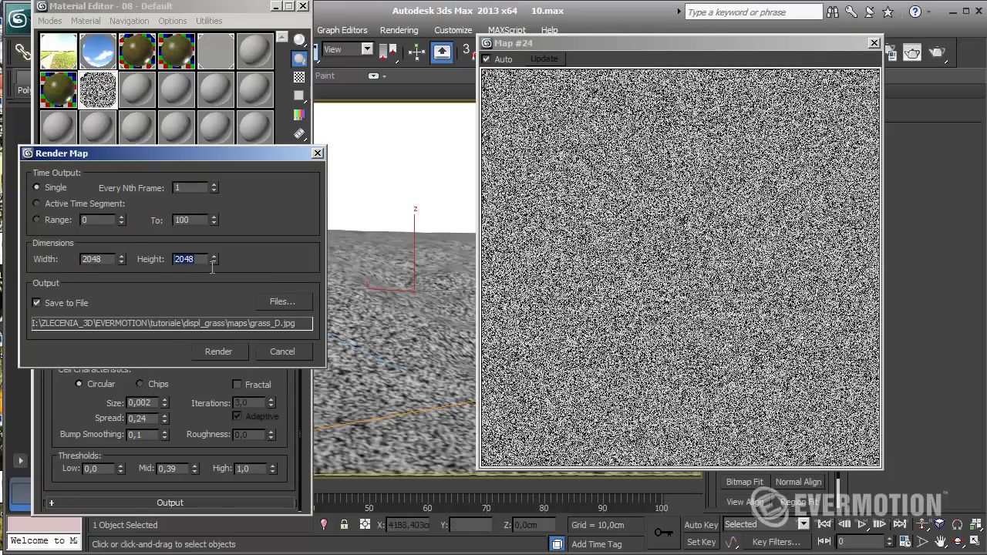
- Choose grass_D in the maps folder as the render output file, with JPEG as the file type
{"action": "left_click", "coordinate": [281, 303]}
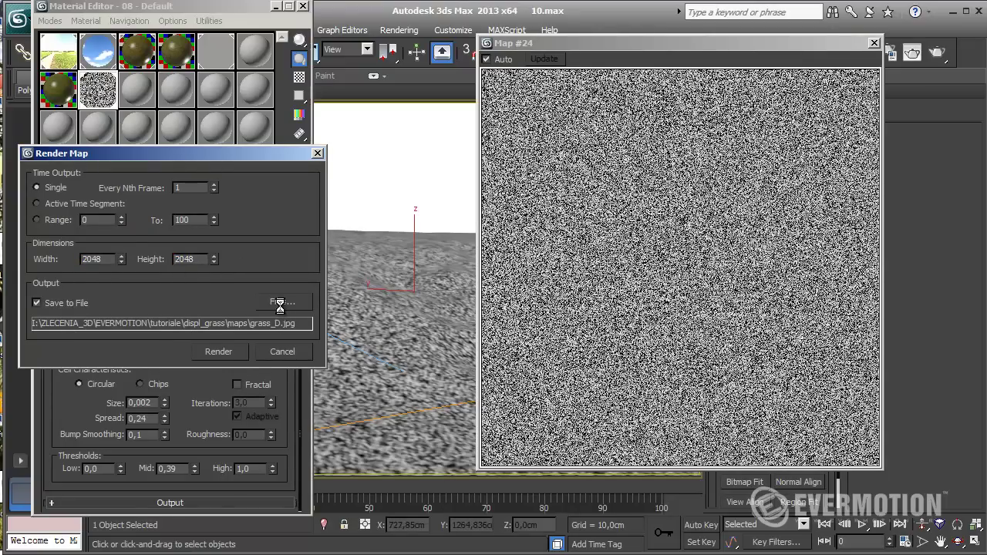
{"action": "left_click", "coordinate": [83, 271]}
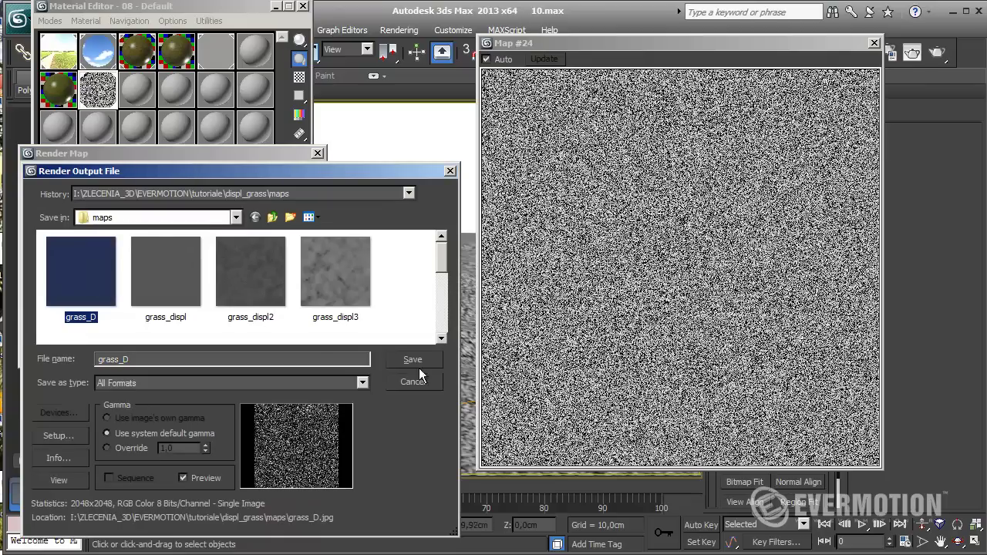
{"action": "left_click", "coordinate": [362, 381]}
{"action": "left_click", "coordinate": [159, 467]}
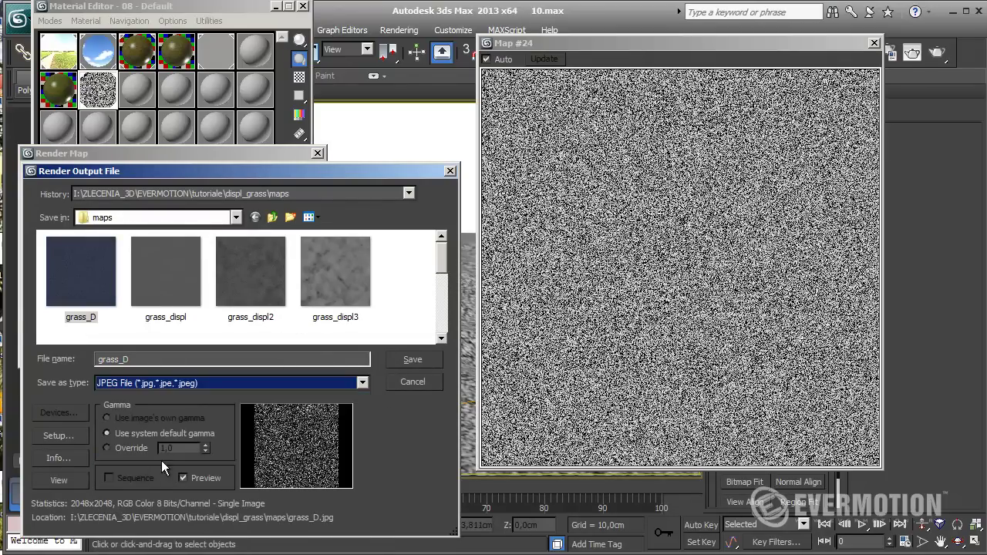
{"action": "left_click", "coordinate": [414, 361]}
{"action": "left_click", "coordinate": [670, 364]}
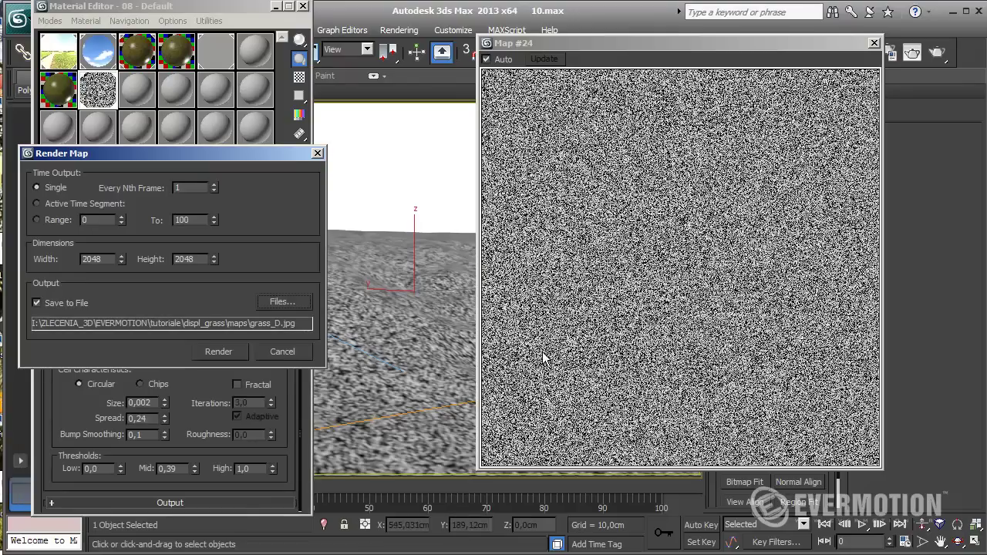
- Render the map over the existing grass_D.jpg, and close the rendered image and the enlarged map preview
{"action": "left_click", "coordinate": [219, 353]}
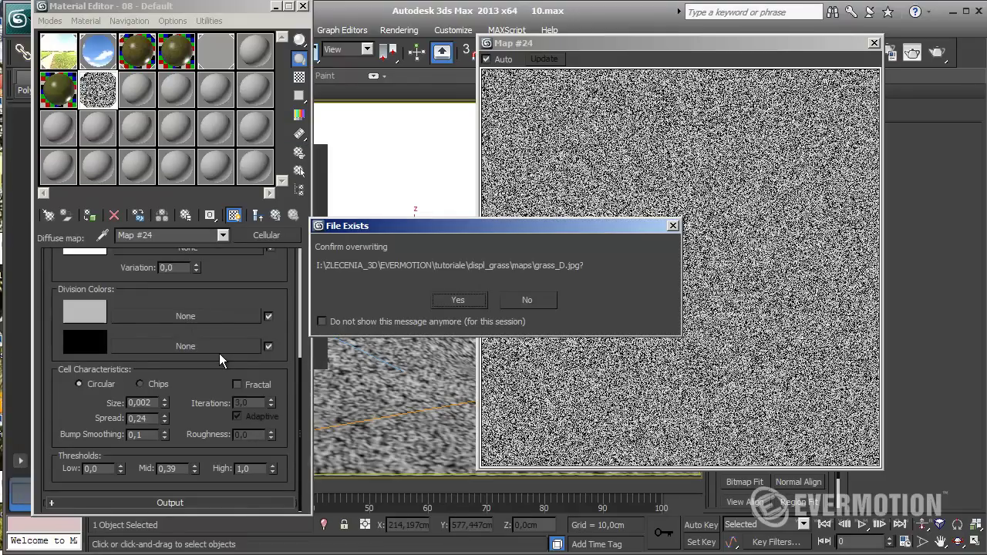
{"action": "left_click", "coordinate": [463, 301]}
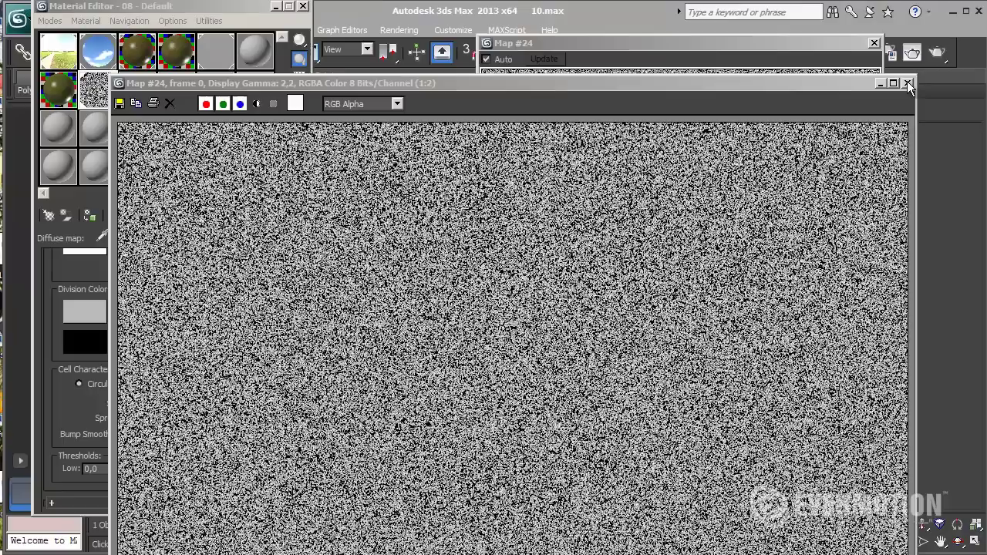
{"action": "left_click", "coordinate": [908, 83]}
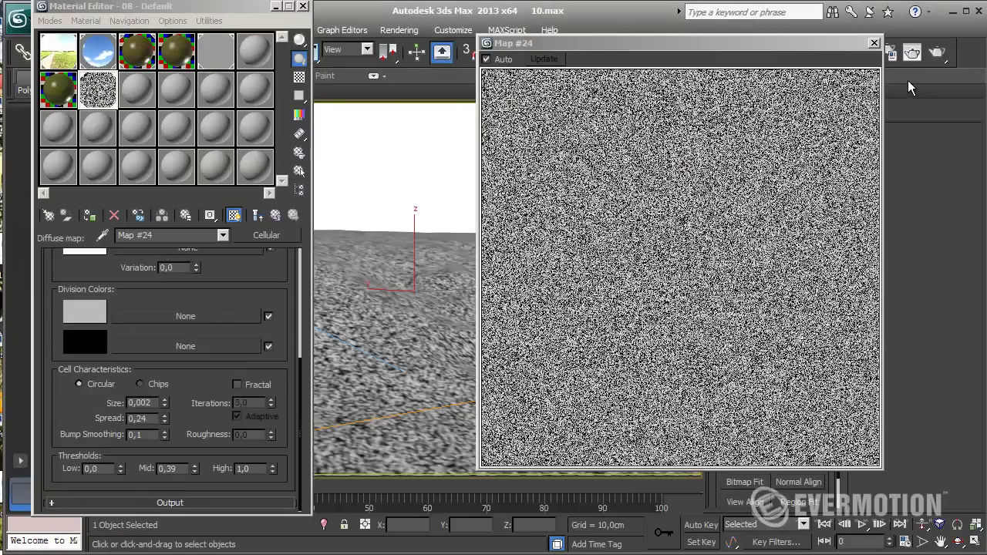
{"action": "left_click", "coordinate": [873, 43]}
- Turn the unused material slot 09 - Default into a VRayMtl and assign it to the terrain plane
{"action": "left_click", "coordinate": [256, 216]}
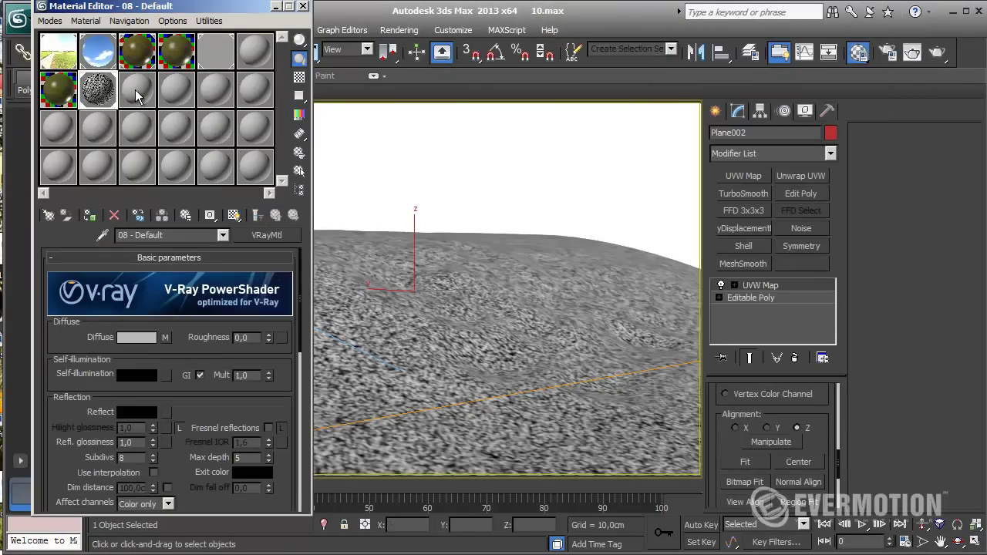
{"action": "left_click", "coordinate": [135, 90]}
{"action": "left_click", "coordinate": [295, 235]}
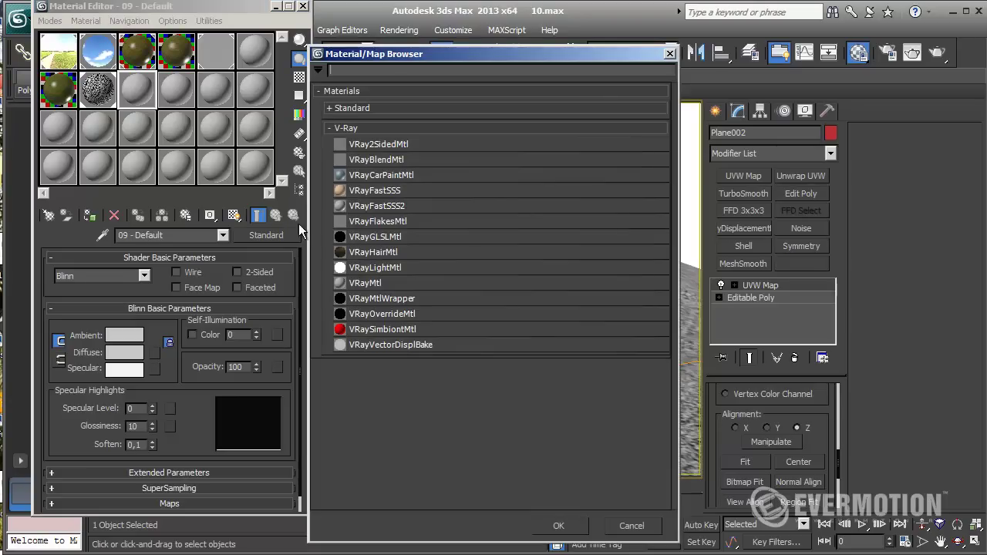
{"action": "double_click", "coordinate": [371, 283]}
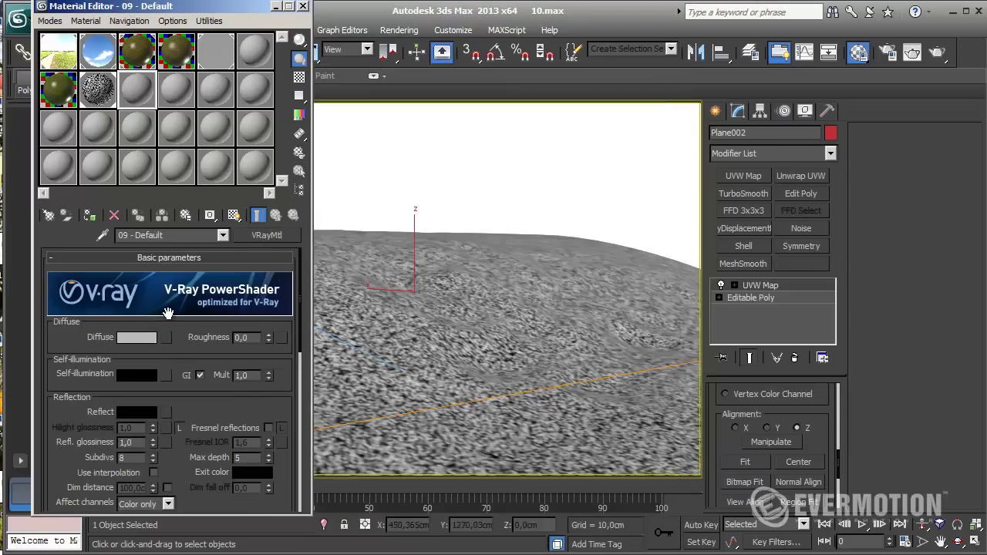
{"action": "left_click", "coordinate": [91, 217]}
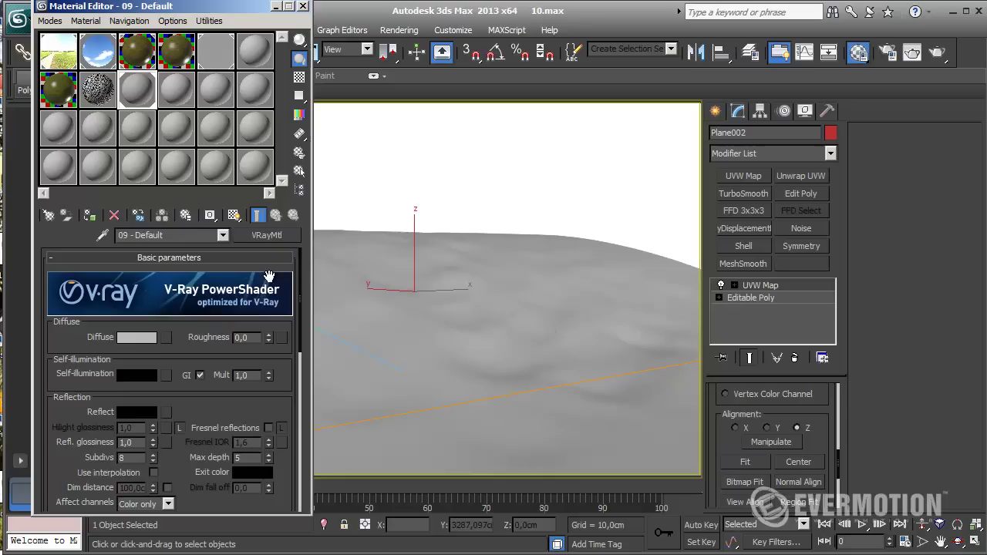
- Load grass_D.jpg as the diffuse bitmap with gamma override 1.0 and show it on the terrain in the viewport
{"action": "left_click", "coordinate": [164, 338]}
{"action": "double_click", "coordinate": [364, 124]}
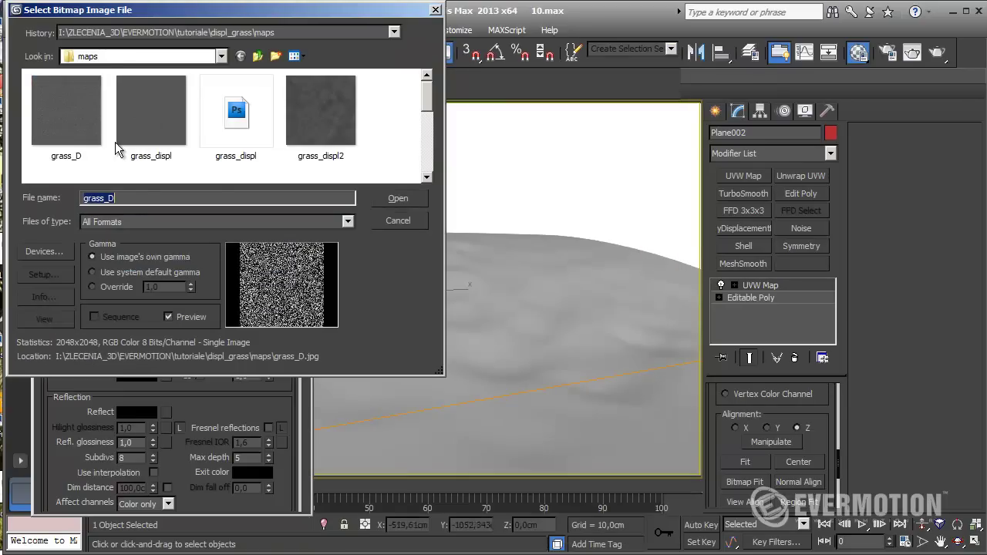
{"action": "left_click", "coordinate": [65, 133]}
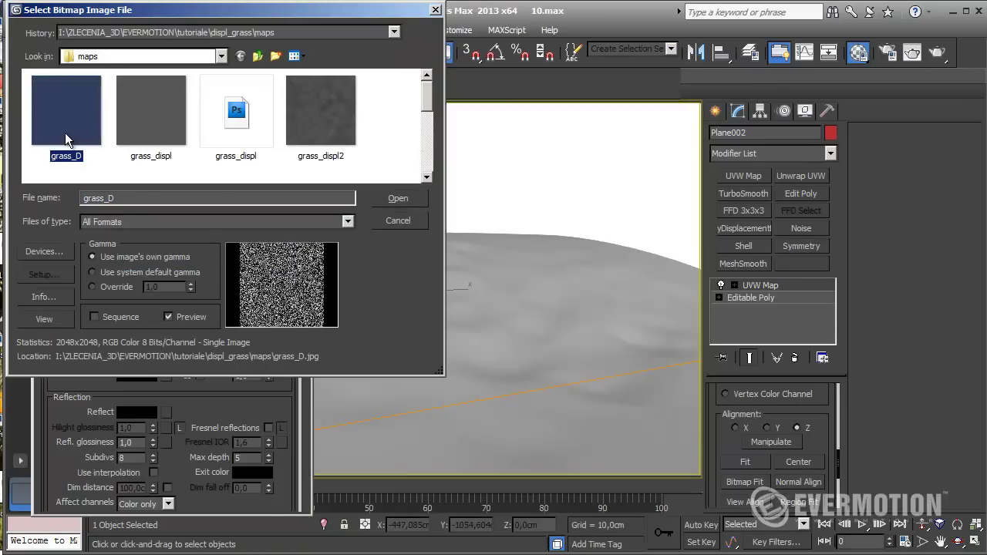
{"action": "left_click", "coordinate": [189, 223]}
{"action": "left_click", "coordinate": [371, 299]}
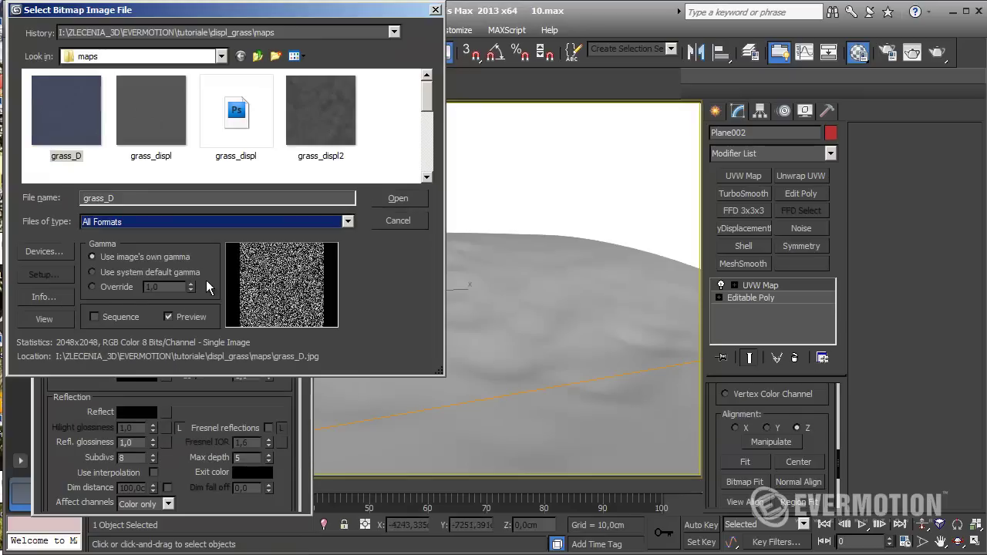
{"action": "left_click", "coordinate": [124, 288]}
{"action": "left_click", "coordinate": [398, 198]}
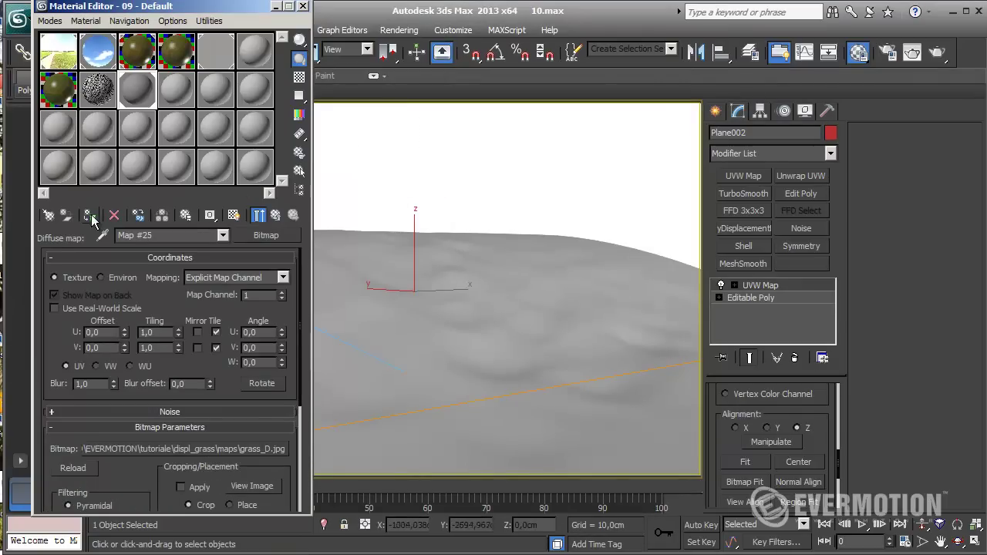
{"action": "left_click", "coordinate": [234, 216]}
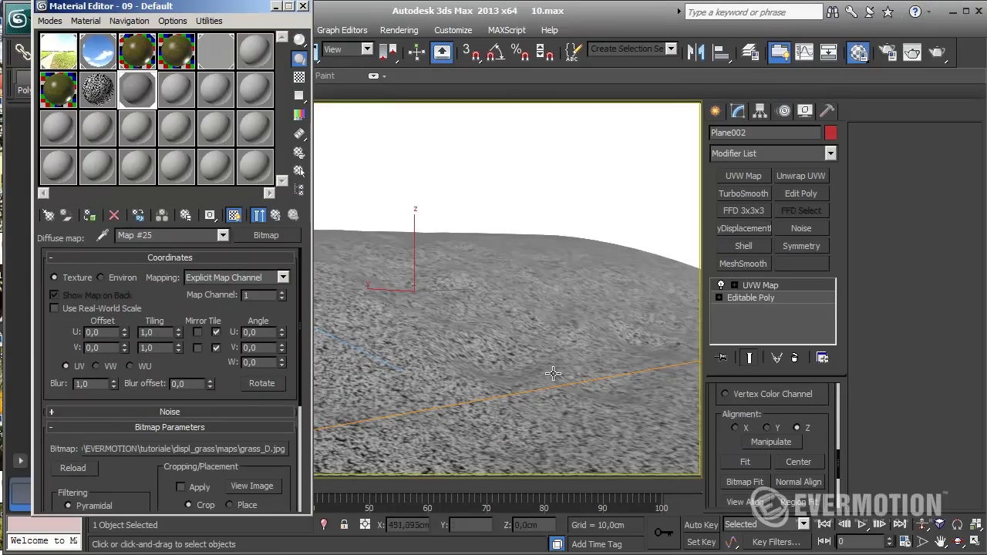
- Set the length and width of the terrain's UVW Map to 300 cm each
{"action": "key", "text": "t"}
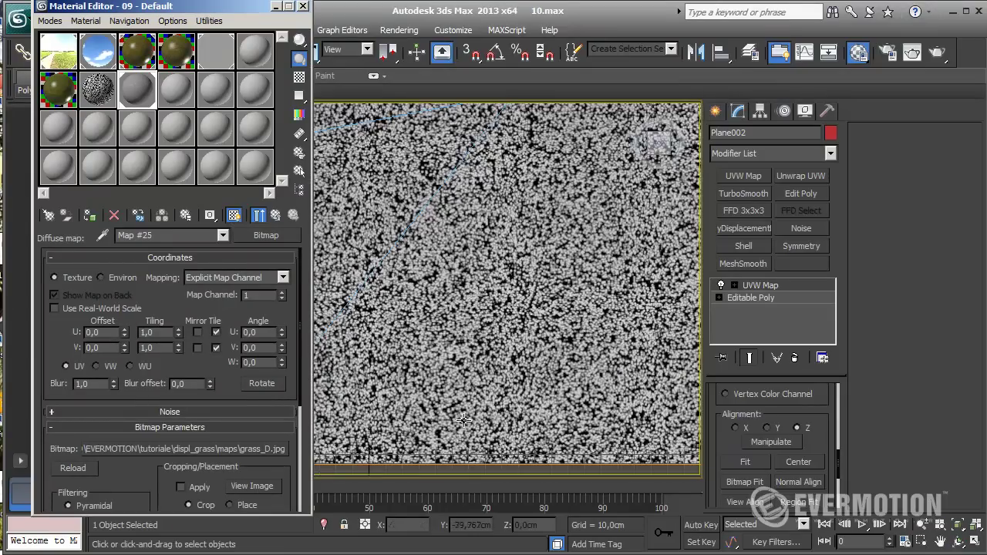
{"action": "scroll", "coordinate": [476, 406], "scroll_direction": "down", "scroll_amount": 5}
{"action": "middle_click_drag", "start_coordinate": [432, 370], "coordinate": [503, 216], "text": "alt"}
{"action": "scroll", "coordinate": [503, 215], "scroll_direction": "up", "scroll_amount": 3}
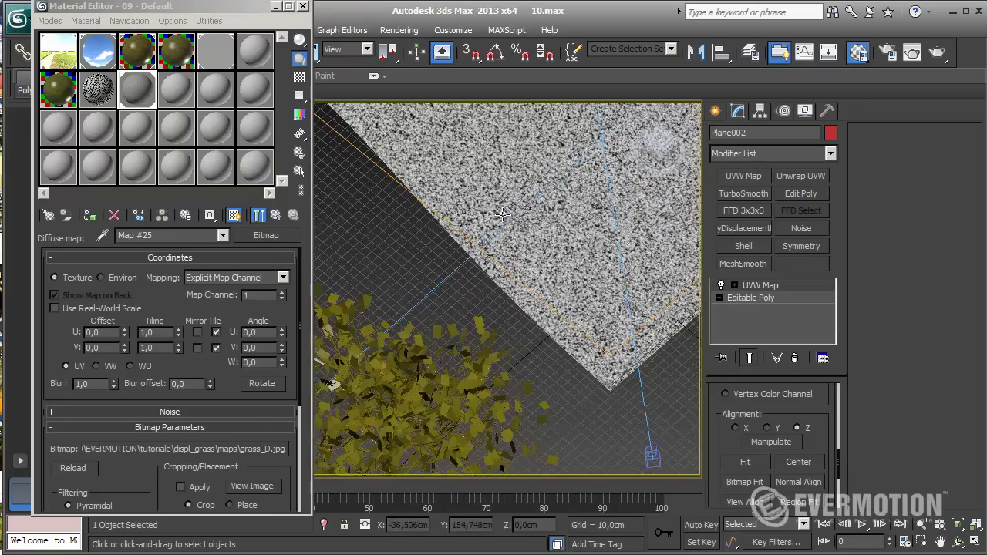
{"action": "scroll", "coordinate": [502, 214], "scroll_direction": "up", "scroll_amount": 10}
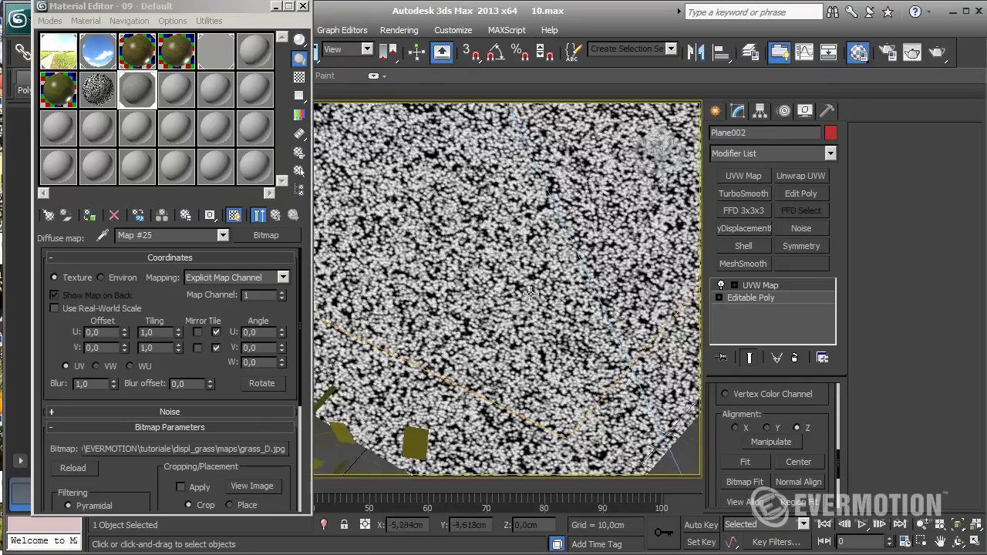
{"action": "scroll", "coordinate": [530, 294], "scroll_direction": "up", "scroll_amount": 3}
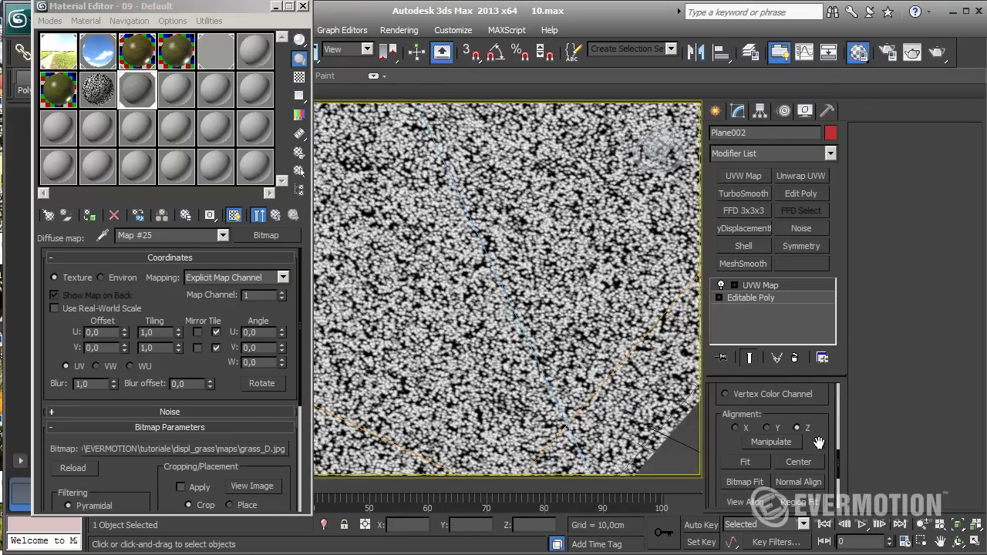
{"action": "left_click_drag", "start_coordinate": [819, 442], "coordinate": [795, 285]}
{"action": "left_click_drag", "start_coordinate": [808, 445], "coordinate": [805, 522]}
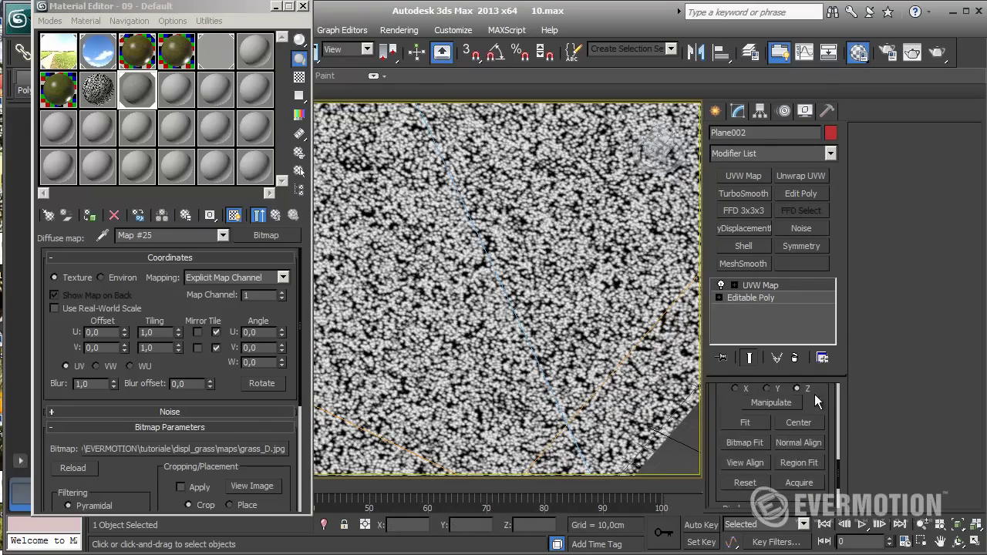
{"action": "scroll", "coordinate": [795, 432], "scroll_direction": "up", "scroll_amount": 6}
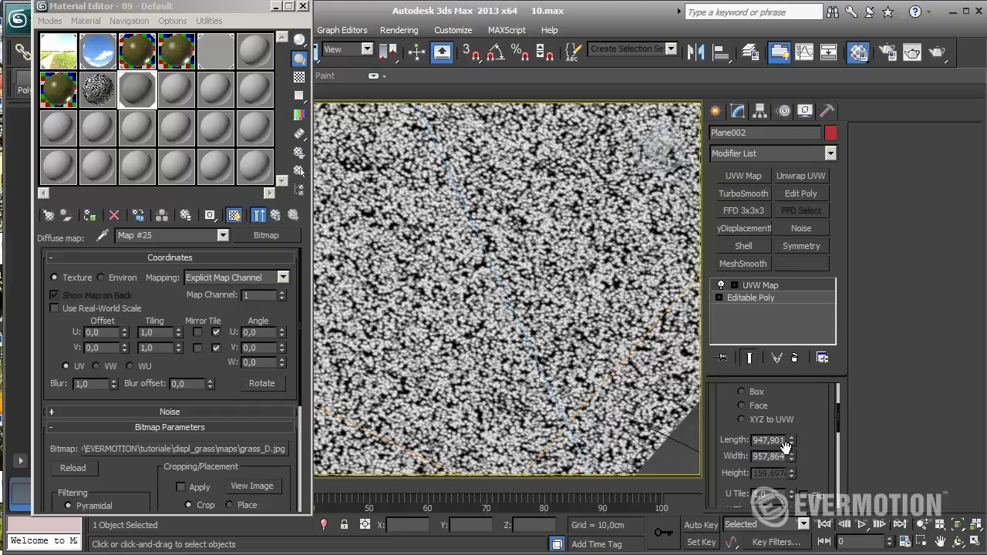
{"action": "double_click", "coordinate": [766, 441]}
{"action": "type", "text": "300"}
{"action": "key", "text": "Tab"}
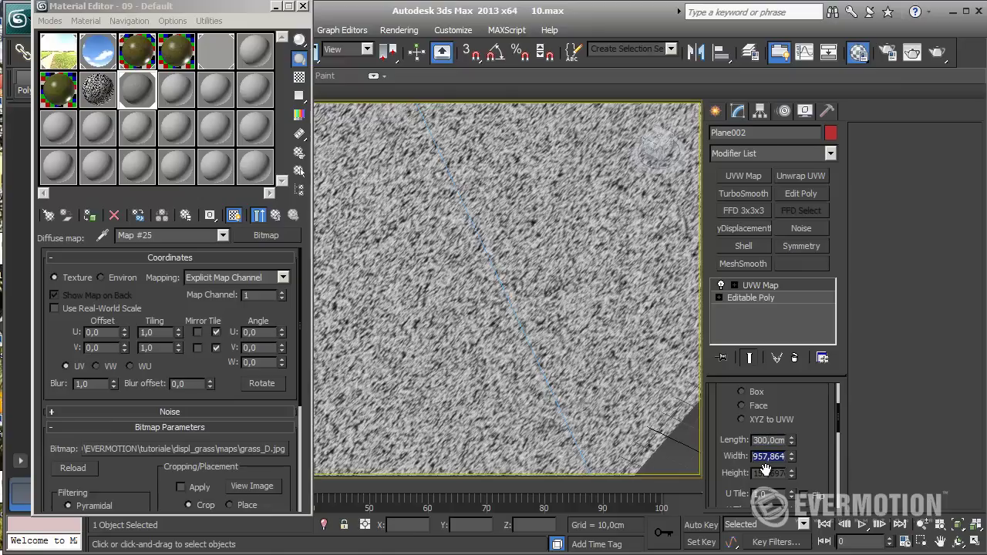
{"action": "type", "text": "300"}
{"action": "key", "text": "Return"}
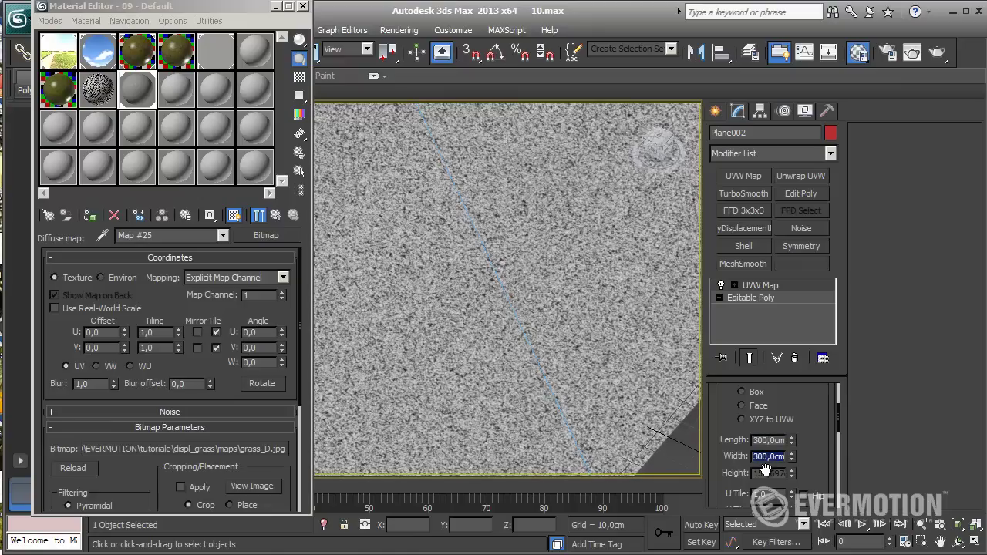
- Examine the scale and tiling of the grass_D texture across the terrain plane at different distances
{"action": "middle_click_drag", "start_coordinate": [583, 287], "coordinate": [416, 137]}
{"action": "scroll", "coordinate": [604, 290], "scroll_direction": "down", "scroll_amount": 2}
{"action": "scroll", "coordinate": [574, 317], "scroll_direction": "up", "scroll_amount": 4}
{"action": "scroll", "coordinate": [574, 317], "scroll_direction": "down", "scroll_amount": 3}
{"action": "scroll", "coordinate": [503, 276], "scroll_direction": "up", "scroll_amount": 3}
{"action": "middle_click_drag", "start_coordinate": [488, 257], "coordinate": [418, 172]}
{"action": "scroll", "coordinate": [418, 173], "scroll_direction": "down", "scroll_amount": 4}
{"action": "middle_click_drag", "start_coordinate": [514, 267], "coordinate": [467, 331]}
{"action": "scroll", "coordinate": [468, 331], "scroll_direction": "up", "scroll_amount": 4}
{"action": "middle_click_drag", "start_coordinate": [514, 284], "coordinate": [460, 347]}
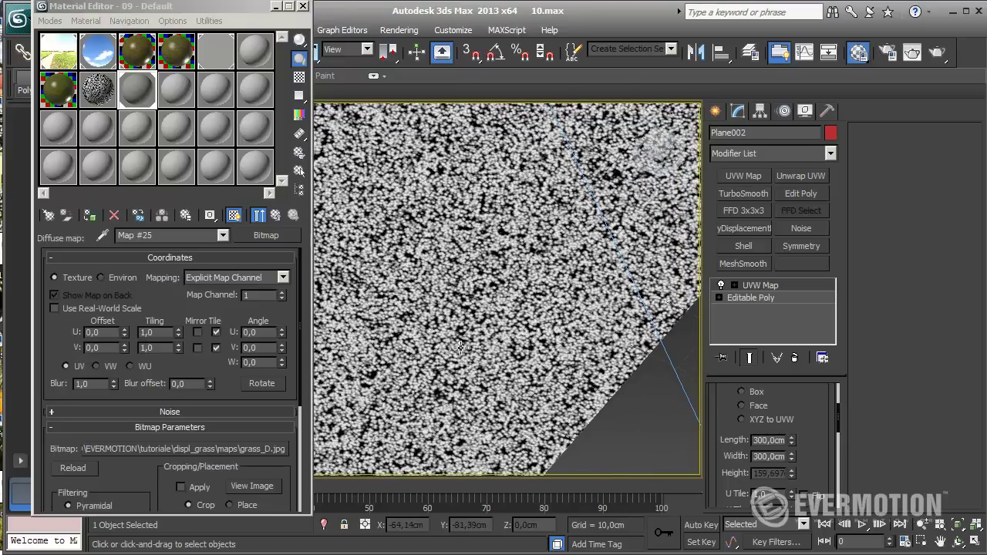
- Create a box on the terrain surface with AutoGrid, about 15.6 cm long, 15 cm wide and 23.4 cm high
{"action": "left_click", "coordinate": [717, 112]}
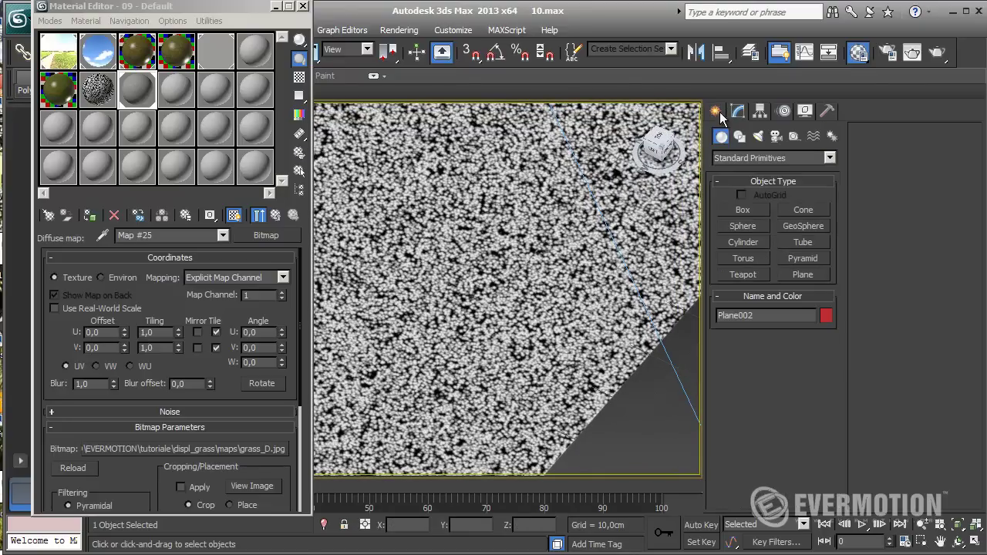
{"action": "left_click", "coordinate": [742, 210]}
{"action": "middle_click_drag", "start_coordinate": [486, 211], "coordinate": [506, 233]}
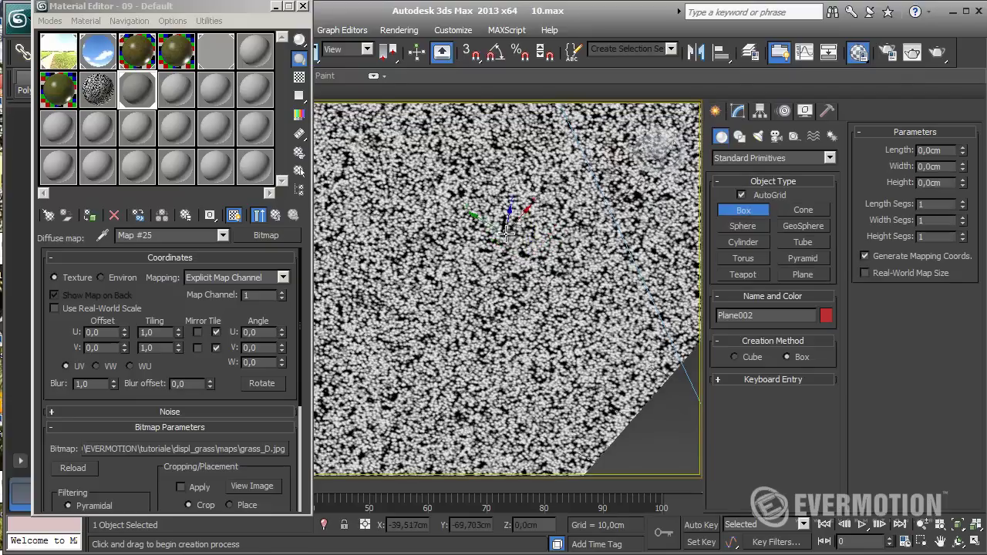
{"action": "left_click_drag", "start_coordinate": [506, 233], "coordinate": [536, 349]}
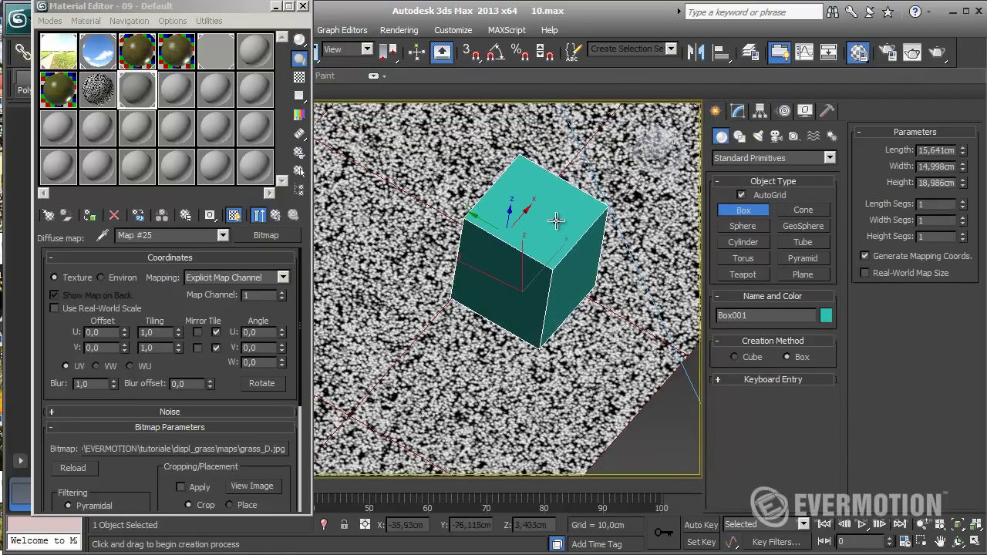
{"action": "left_click", "coordinate": [565, 192]}
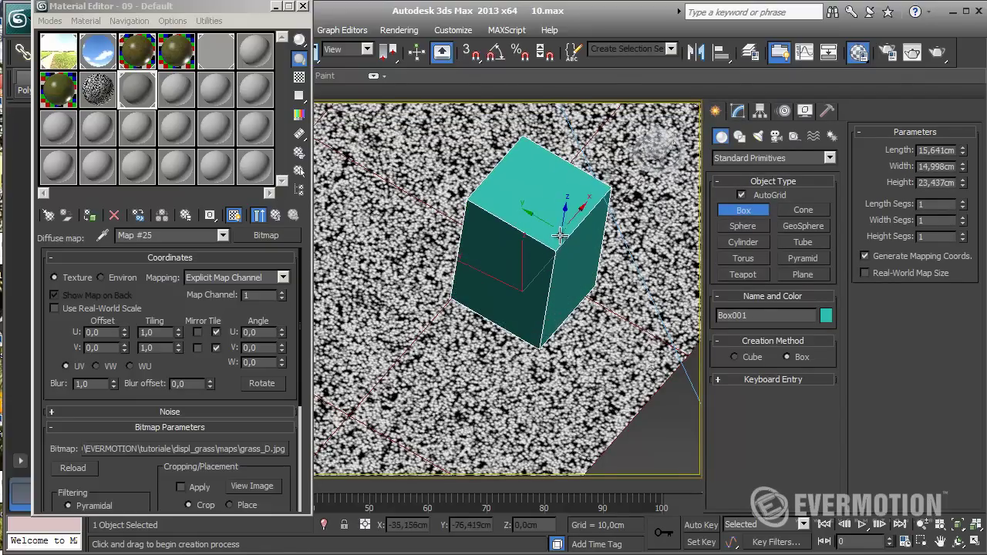
{"action": "middle_click_drag", "start_coordinate": [561, 235], "coordinate": [673, 215], "text": "alt"}
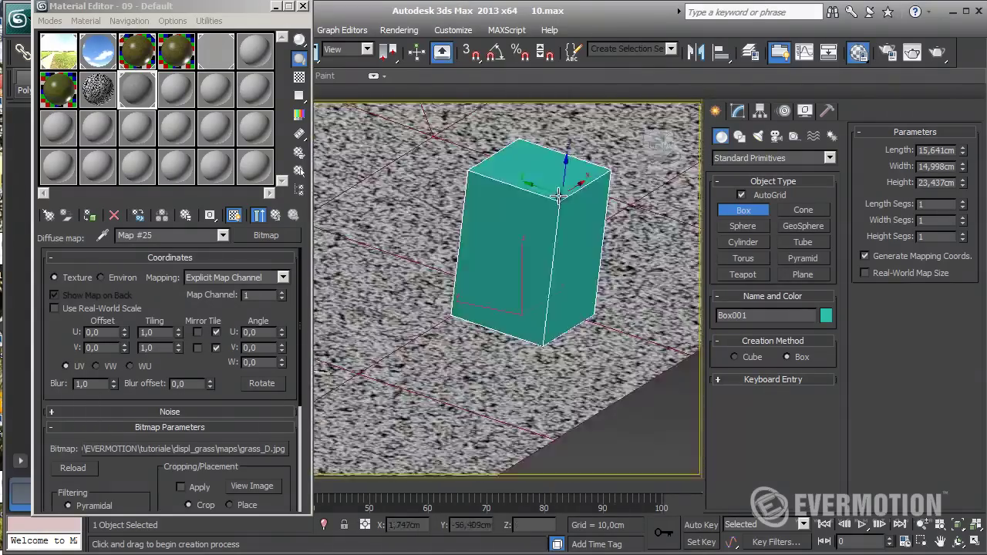
- Delete the box standing on the terrain surface
{"action": "middle_click_drag", "start_coordinate": [558, 197], "coordinate": [457, 225], "text": "alt"}
{"action": "key", "text": "Delete"}
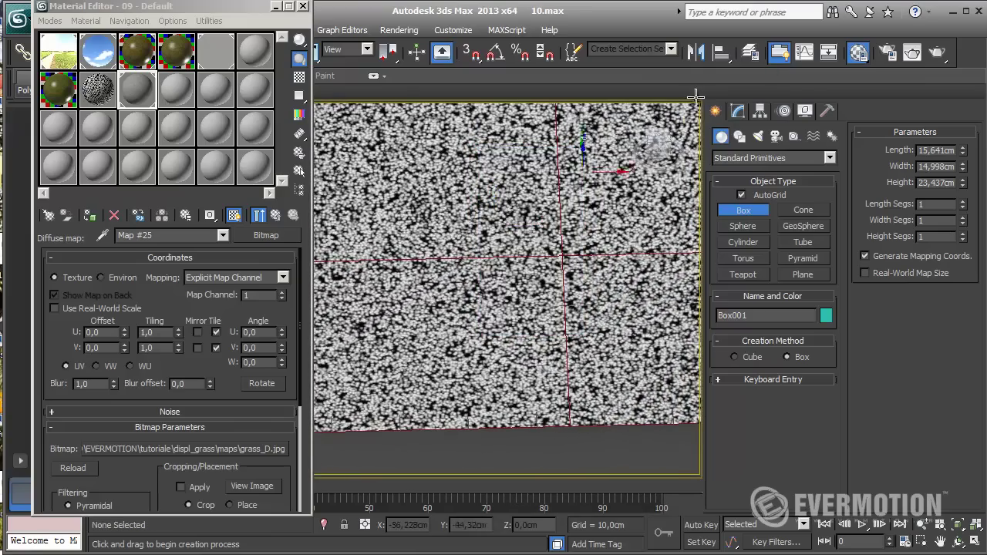
- Set the length and width of the terrain's UVW Map to 250 cm each
{"action": "left_click", "coordinate": [737, 111]}
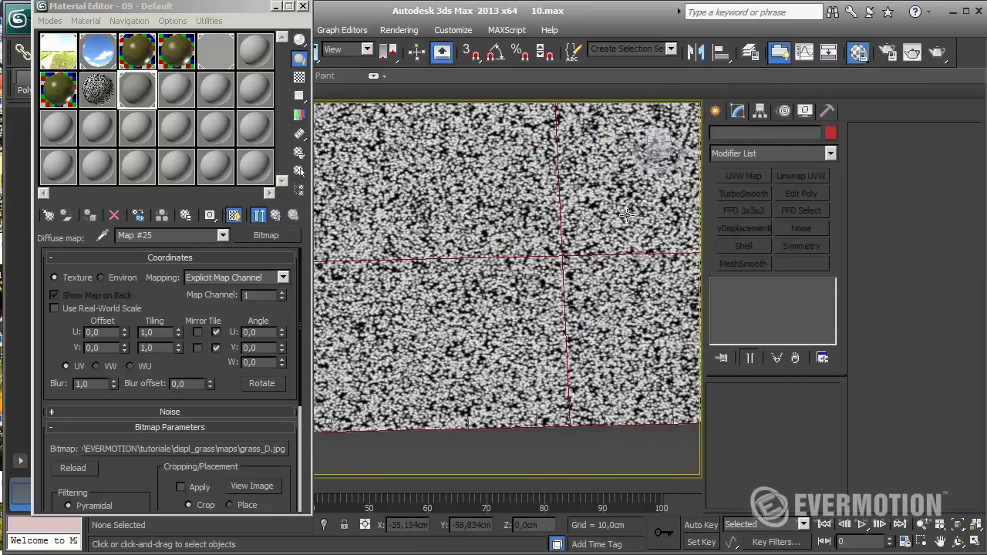
{"action": "left_click", "coordinate": [646, 246]}
{"action": "left_click_drag", "start_coordinate": [805, 469], "coordinate": [823, 358]}
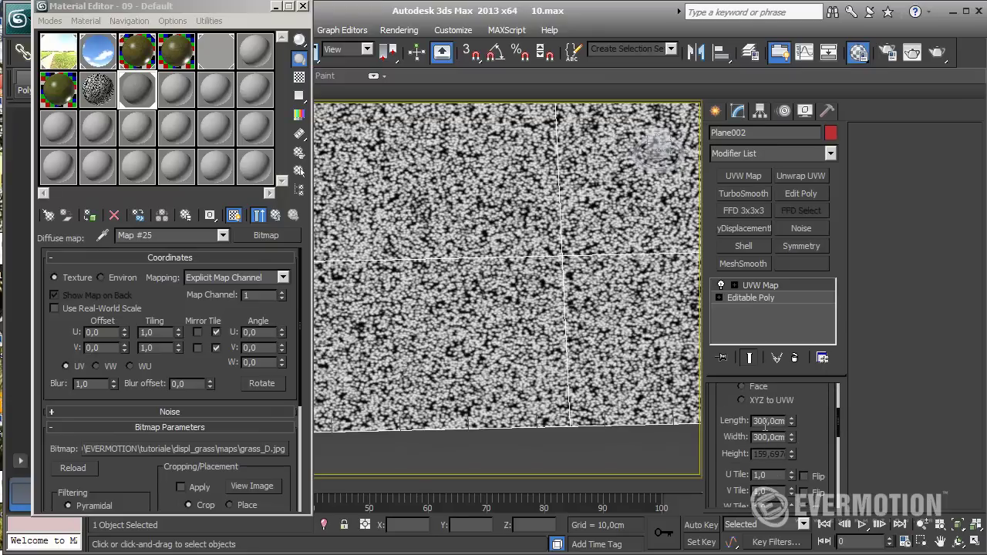
{"action": "double_click", "coordinate": [766, 422]}
{"action": "type", "text": "250"}
{"action": "key", "text": "Tab"}
{"action": "type", "text": "250"}
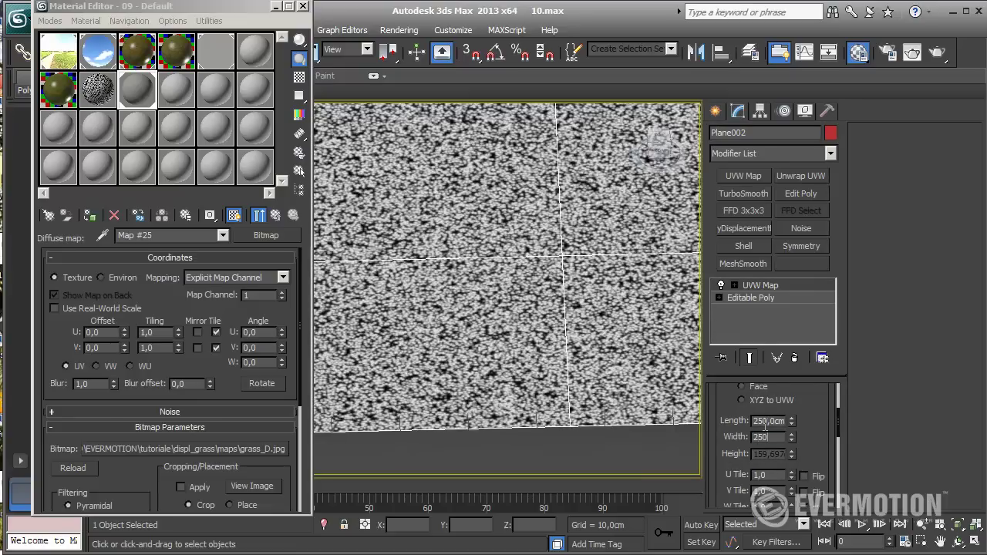
{"action": "key", "text": "Return"}
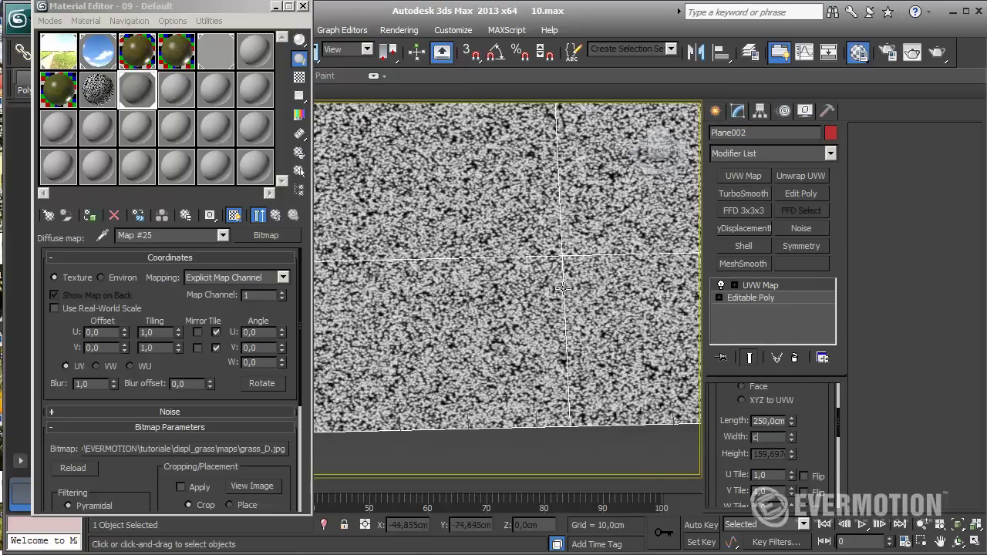
- Show the terrain through the camera without edged faces and add a VRayDisplacementMod modifier above its UVW Map
{"action": "key", "text": "c"}
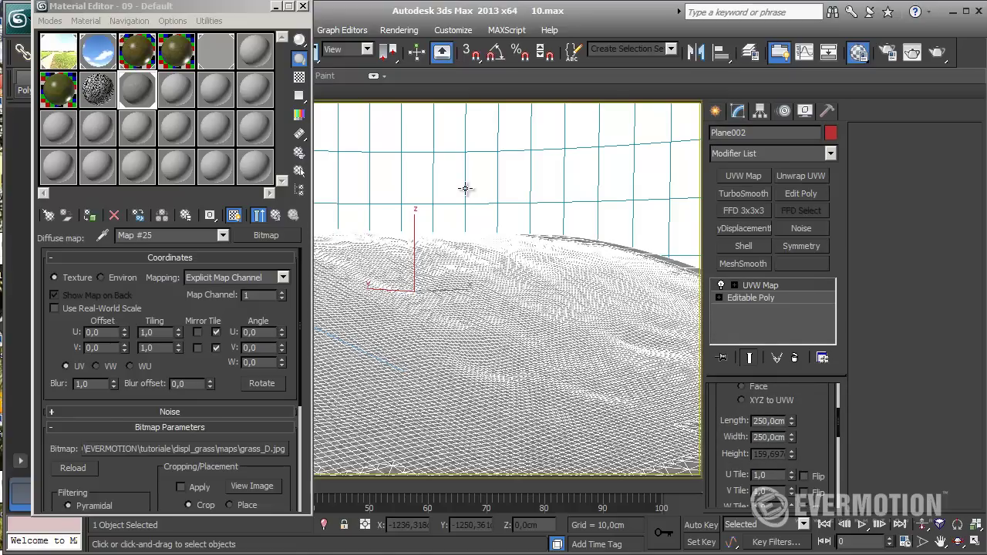
{"action": "key", "text": "F4"}
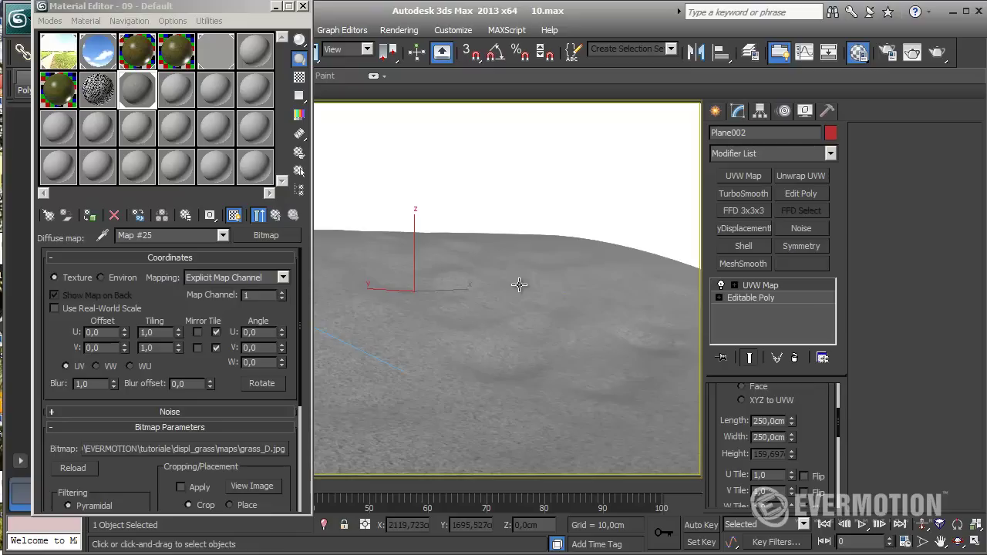
{"action": "left_click", "coordinate": [734, 227]}
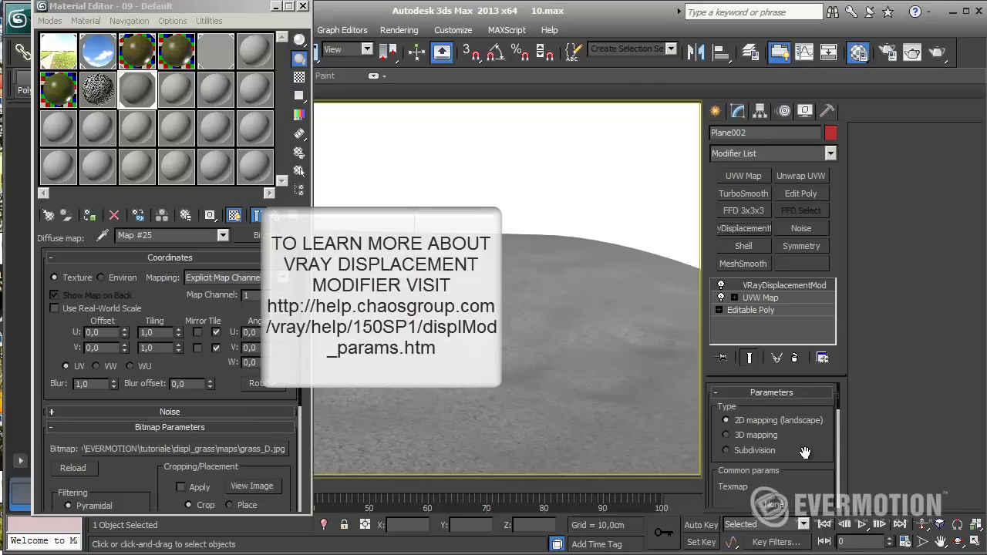
- Examine the displacement modifier's mapping type, texmap, amount, shift and 2D mapping parameters
{"action": "left_click_drag", "start_coordinate": [806, 452], "coordinate": [809, 450]}
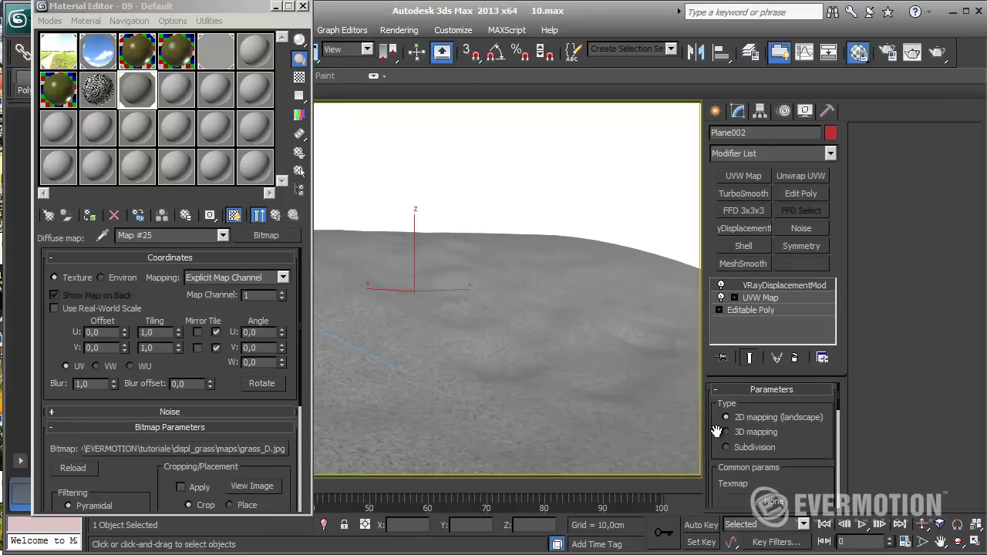
{"action": "left_click_drag", "start_coordinate": [797, 443], "coordinate": [798, 445]}
{"action": "scroll", "coordinate": [807, 444], "scroll_direction": "down", "scroll_amount": 1}
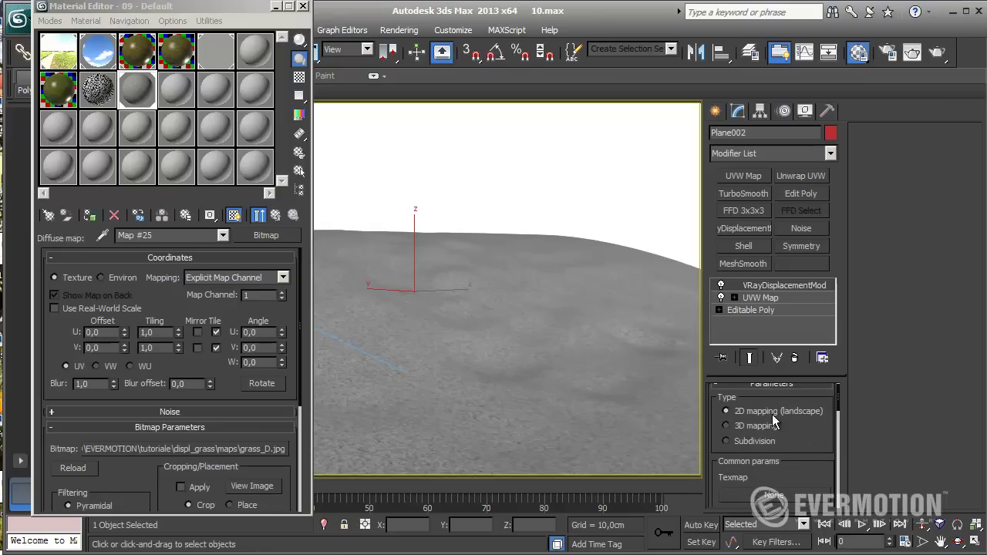
{"action": "scroll", "coordinate": [798, 428], "scroll_direction": "down", "scroll_amount": 1}
{"action": "scroll", "coordinate": [806, 407], "scroll_direction": "down", "scroll_amount": 8}
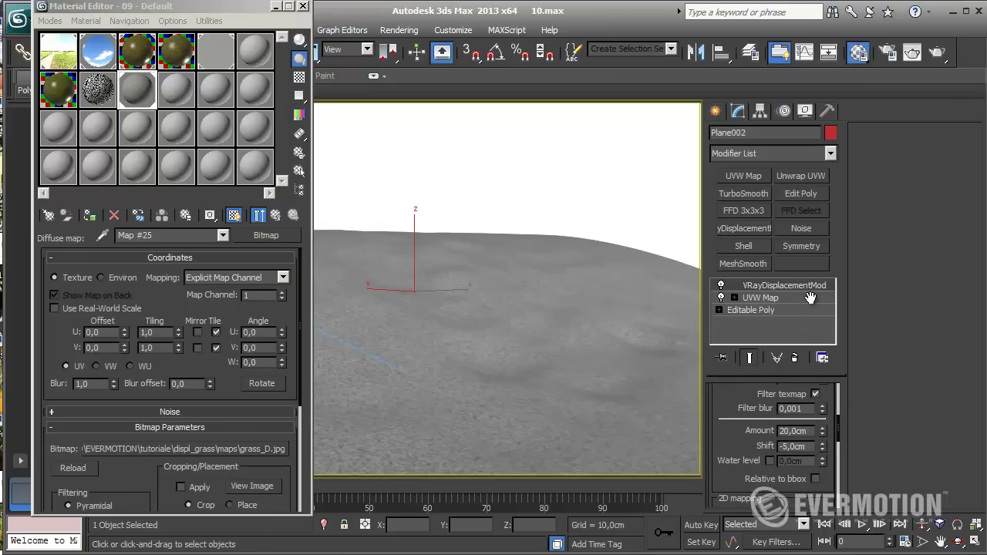
{"action": "scroll", "coordinate": [743, 412], "scroll_direction": "down", "scroll_amount": 2}
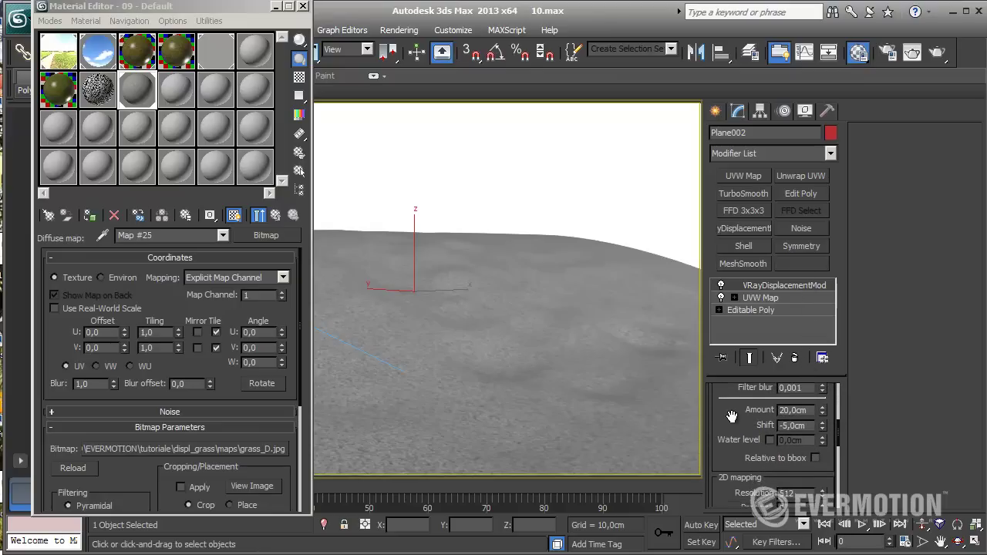
{"action": "left_click_drag", "start_coordinate": [734, 391], "coordinate": [733, 427]}
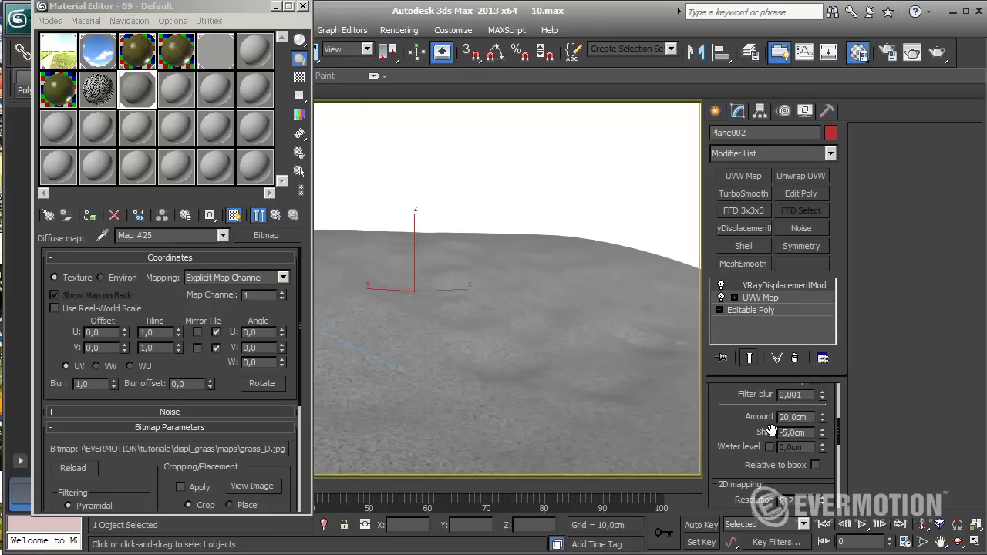
{"action": "left_click_drag", "start_coordinate": [745, 431], "coordinate": [745, 380]}
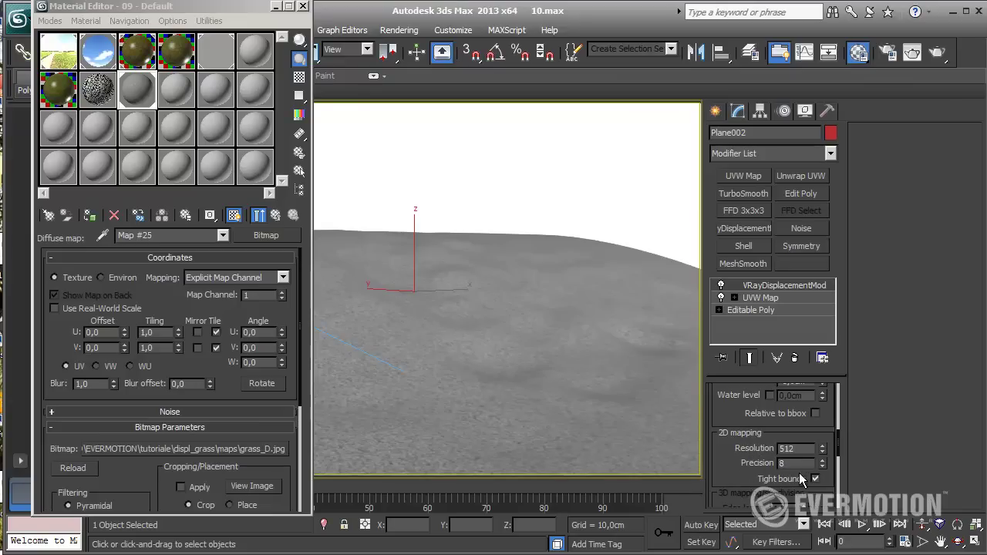
{"action": "scroll", "coordinate": [736, 416], "scroll_direction": "up", "scroll_amount": 5}
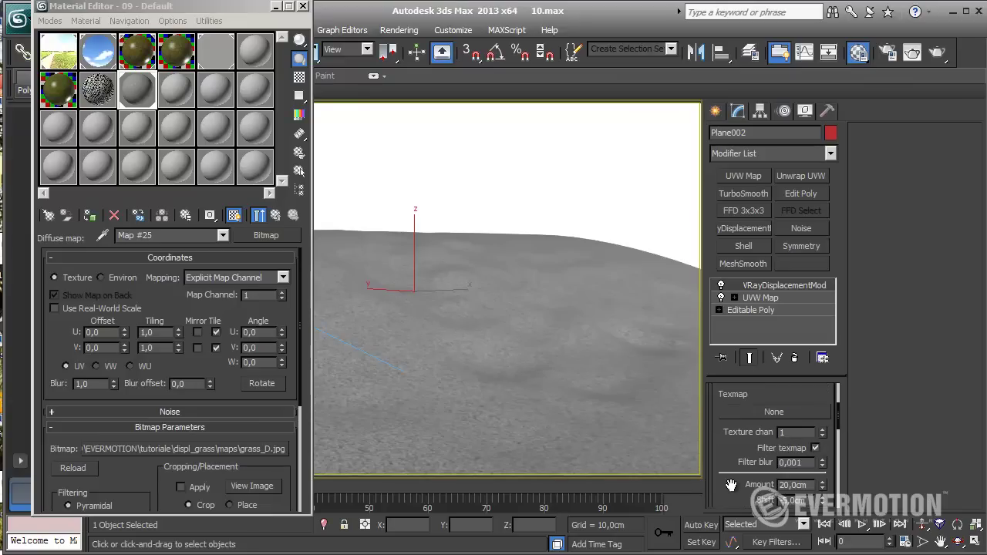
{"action": "scroll", "coordinate": [744, 486], "scroll_direction": "up", "scroll_amount": 4}
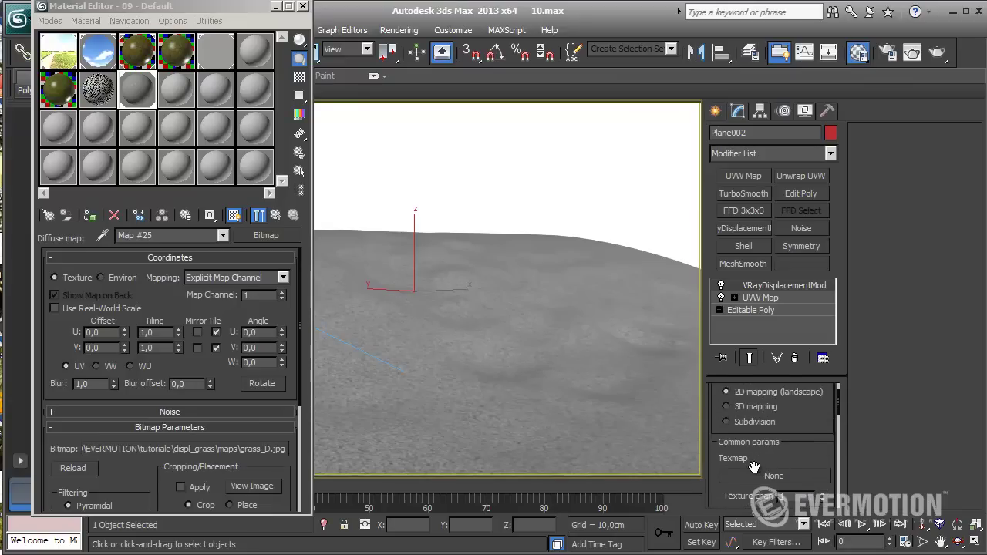
{"action": "left_click_drag", "start_coordinate": [758, 493], "coordinate": [752, 421]}
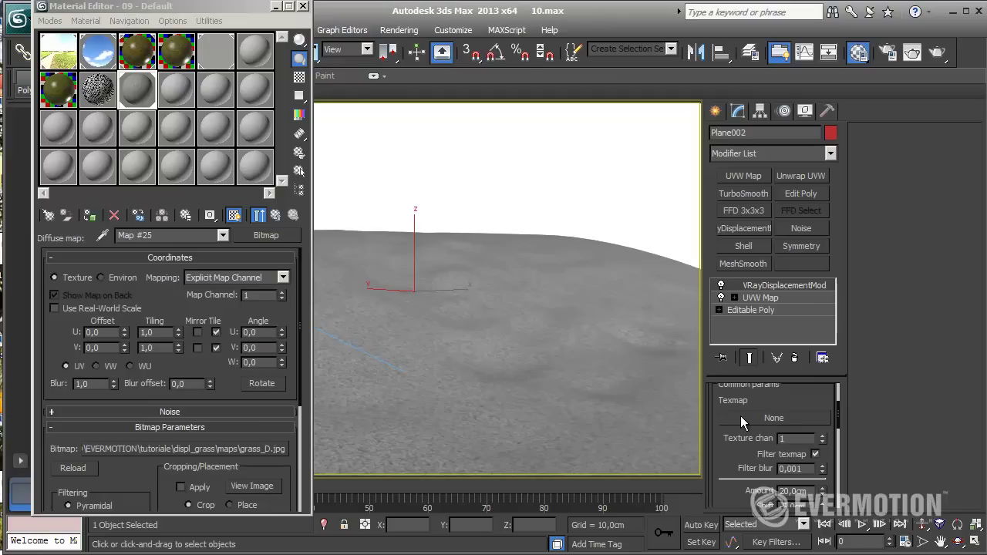
- Load grass_D.jpg from the maps folder as a Bitmap texmap for the terrain's displacement modifier
{"action": "left_click", "coordinate": [276, 215]}
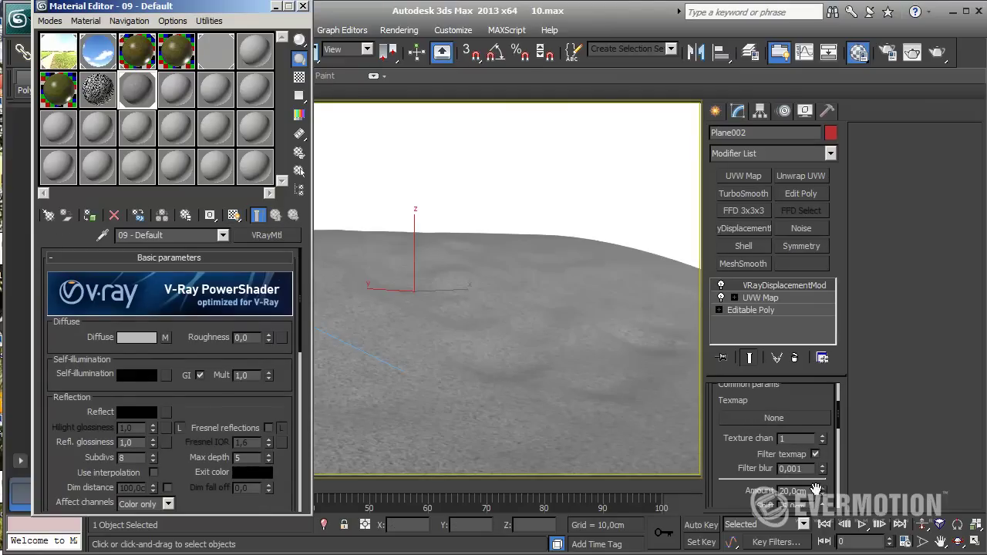
{"action": "scroll", "coordinate": [764, 415], "scroll_direction": "up", "scroll_amount": 1}
{"action": "left_click", "coordinate": [754, 441]}
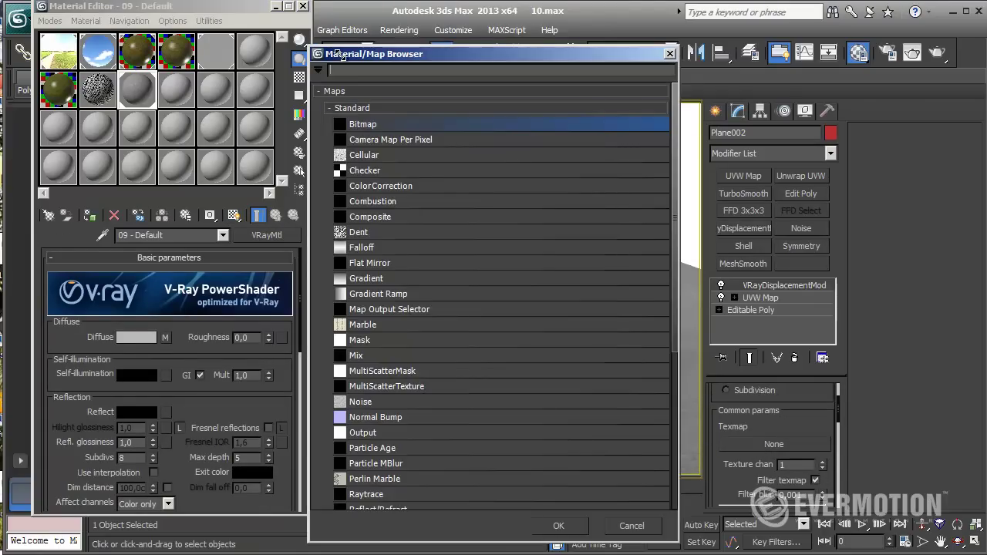
{"action": "double_click", "coordinate": [360, 124]}
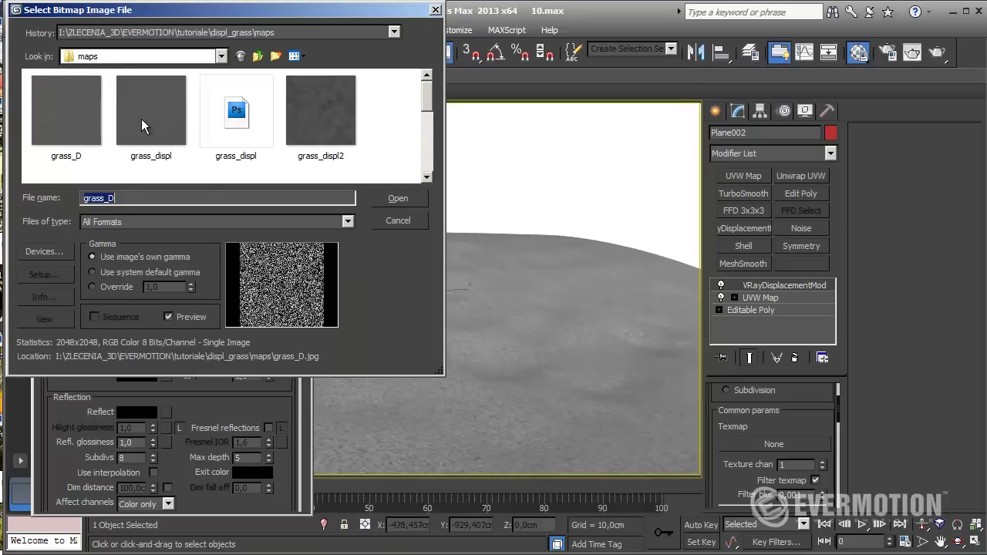
{"action": "left_click", "coordinate": [100, 121]}
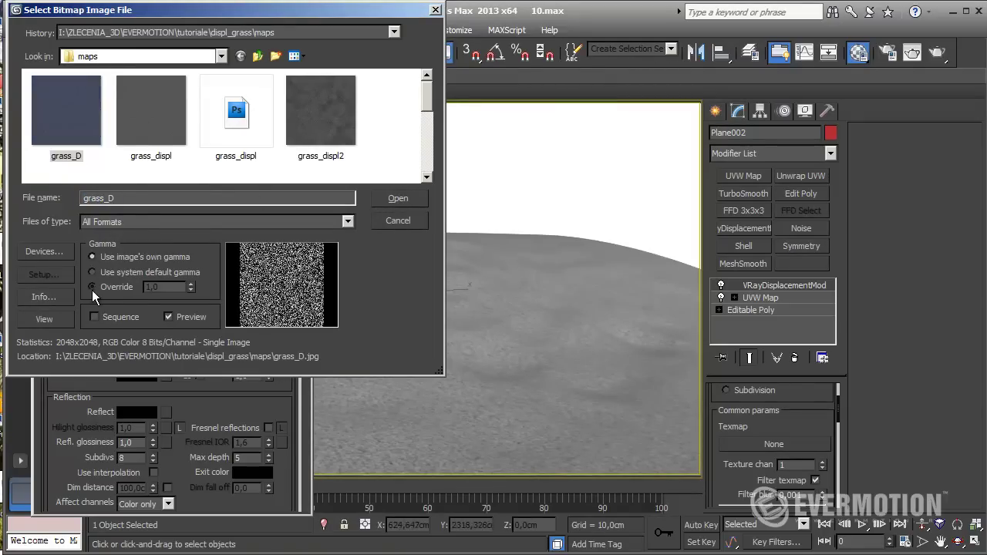
{"action": "left_click", "coordinate": [398, 198]}
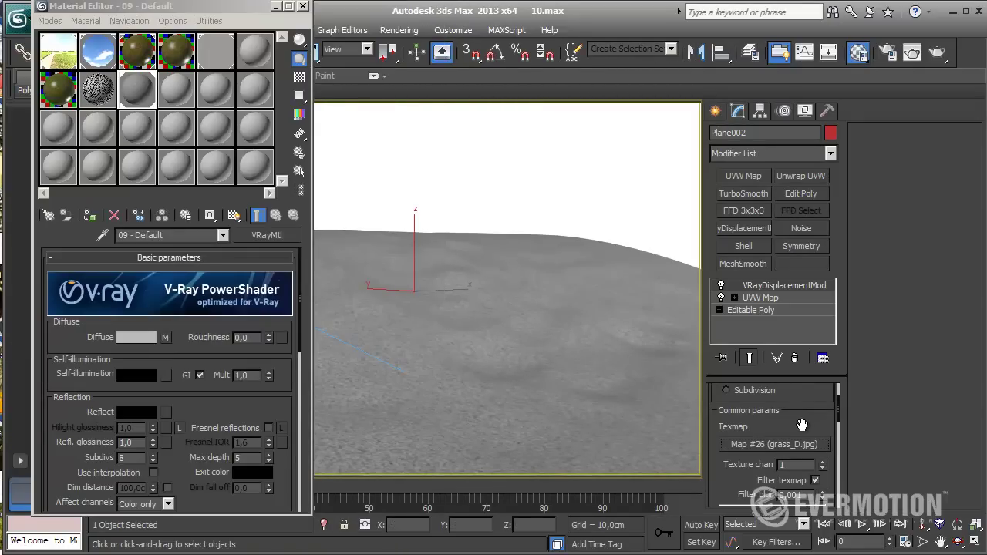
- Clear the diffuse map from the 09 - Default terrain material
{"action": "scroll", "coordinate": [802, 426], "scroll_direction": "down", "scroll_amount": 2}
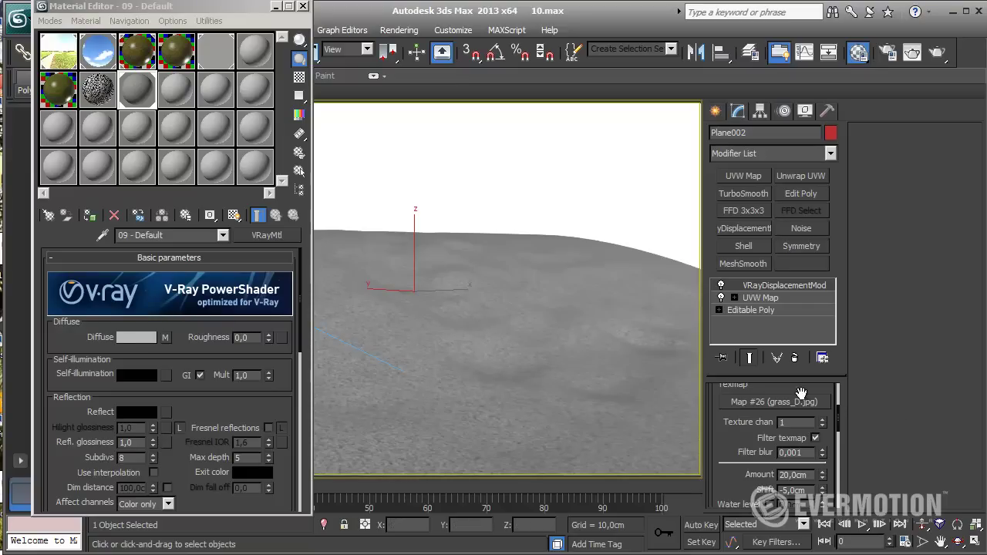
{"action": "scroll", "coordinate": [718, 440], "scroll_direction": "down", "scroll_amount": 2}
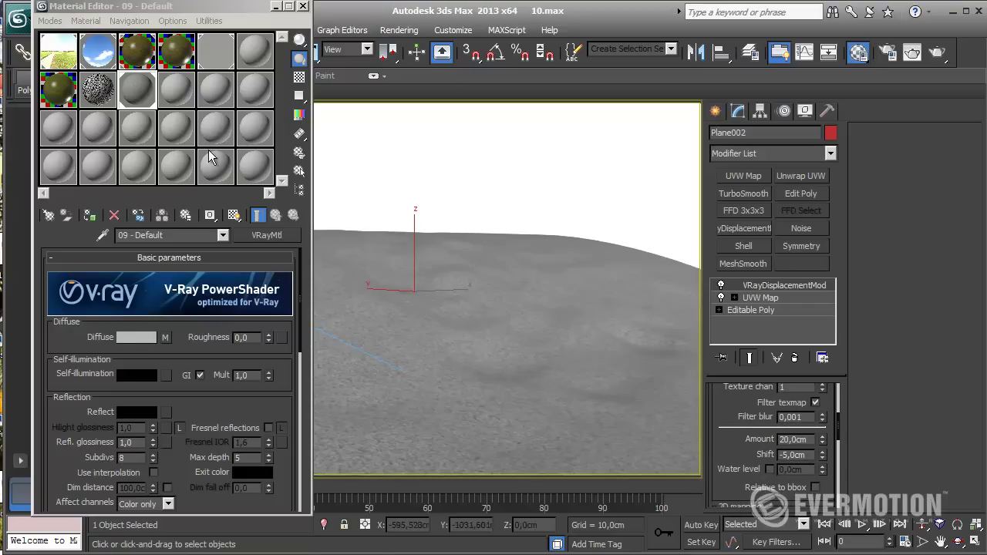
{"action": "right_click", "coordinate": [163, 337]}
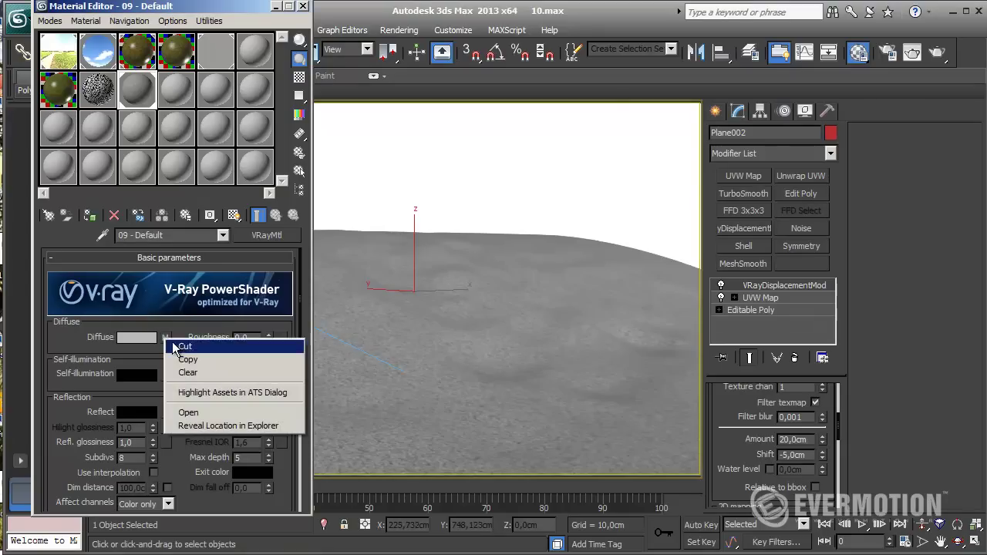
{"action": "left_click", "coordinate": [203, 371]}
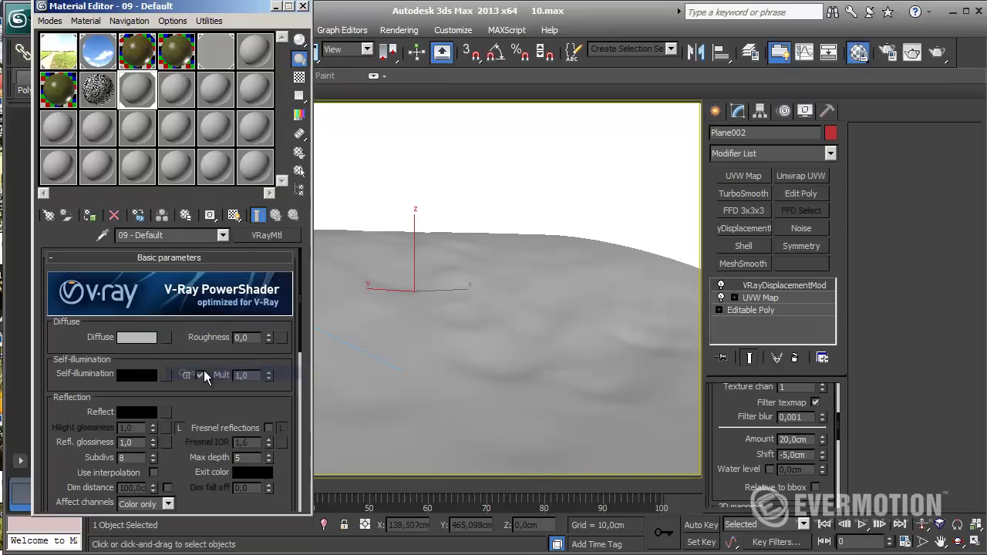
- Set the displacement modifier's 2D mapping resolution to 2048
{"action": "left_click_drag", "start_coordinate": [734, 448], "coordinate": [734, 455]}
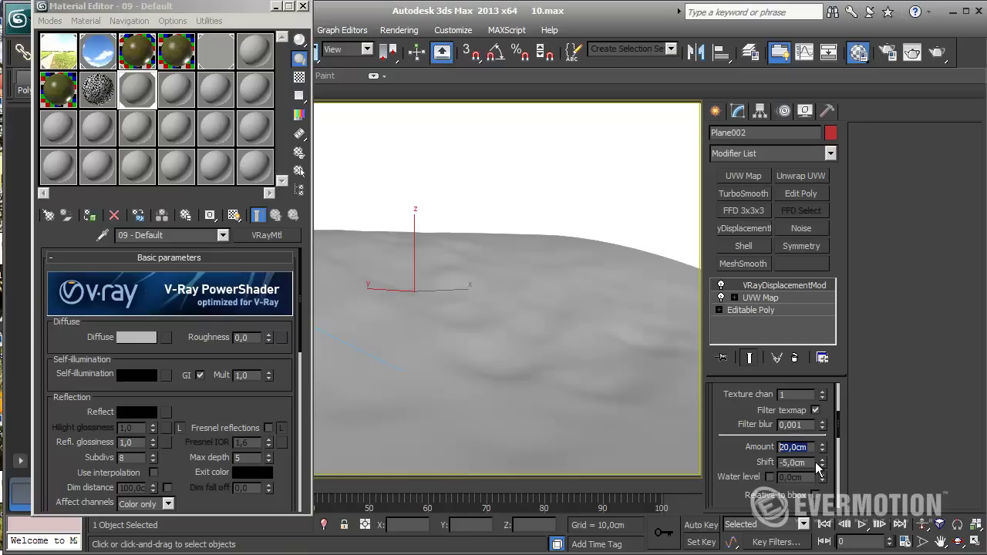
{"action": "left_click_drag", "start_coordinate": [738, 467], "coordinate": [745, 385]}
{"action": "left_click_drag", "start_coordinate": [802, 452], "coordinate": [731, 450]}
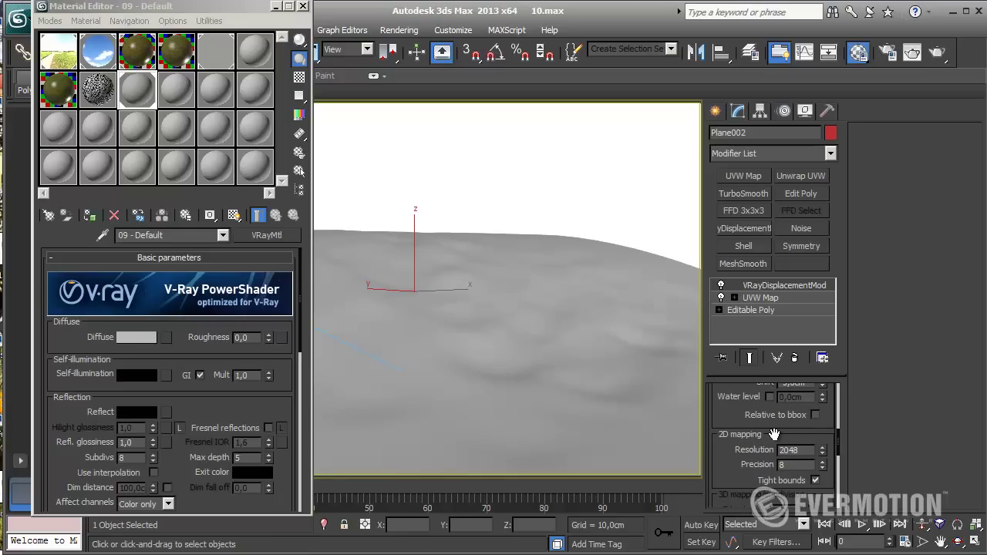
{"action": "left_click_drag", "start_coordinate": [801, 465], "coordinate": [722, 470]}
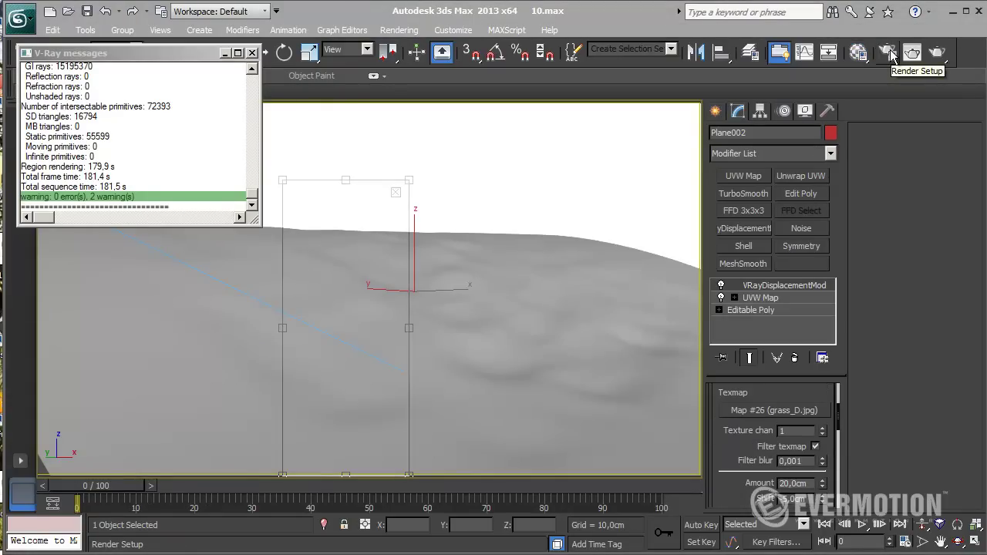
- Open the dynamic memory limit in the V-Ray System render settings for editing
{"action": "left_click", "coordinate": [889, 54]}
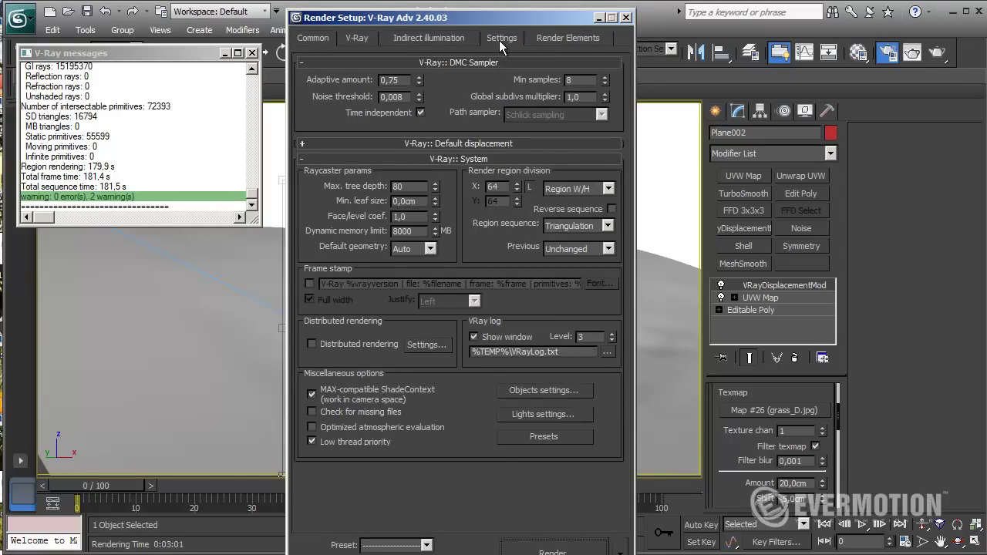
{"action": "double_click", "coordinate": [408, 231]}
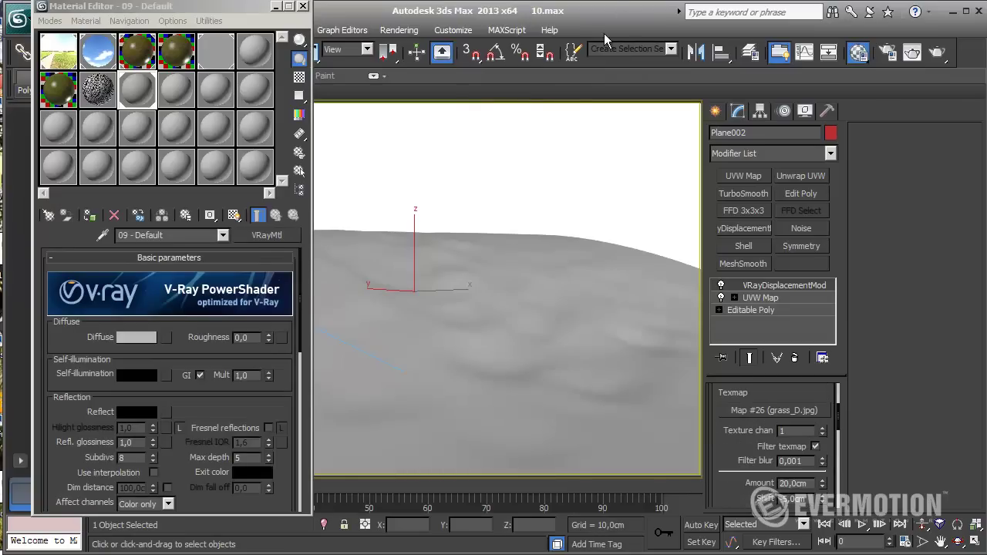
- Close the Material Editor and set the area to render to Region in the common render parameters
{"action": "left_click", "coordinate": [303, 7]}
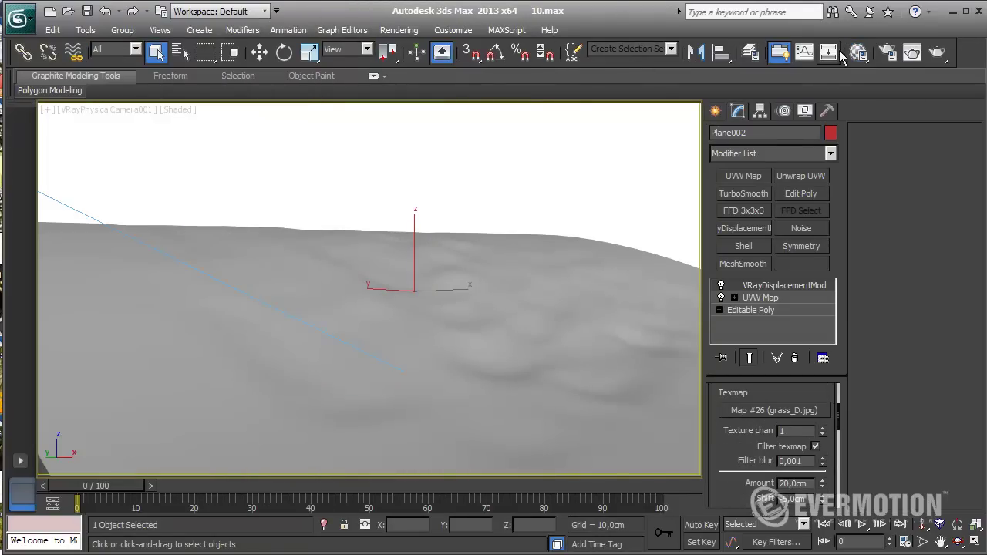
{"action": "left_click", "coordinate": [889, 56]}
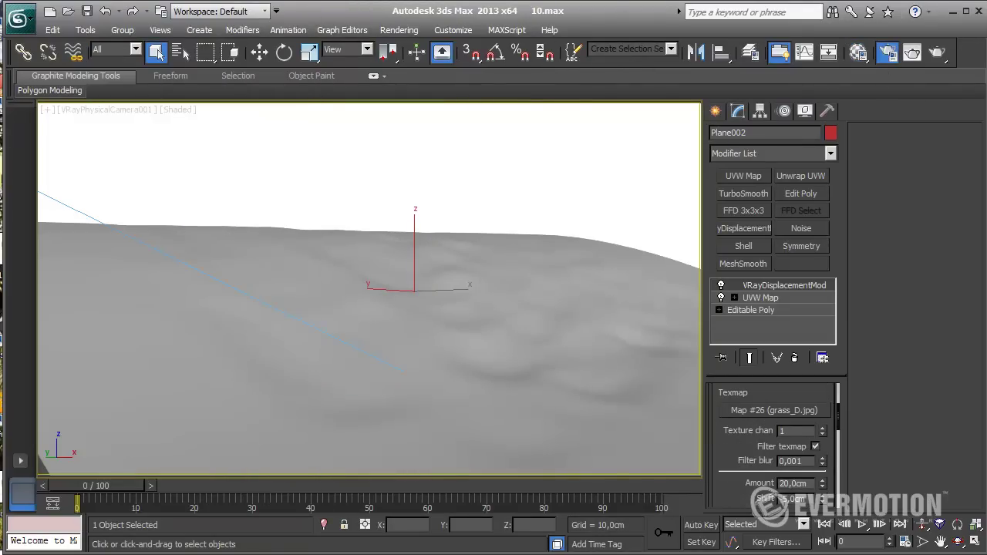
{"action": "left_click", "coordinate": [722, 226]}
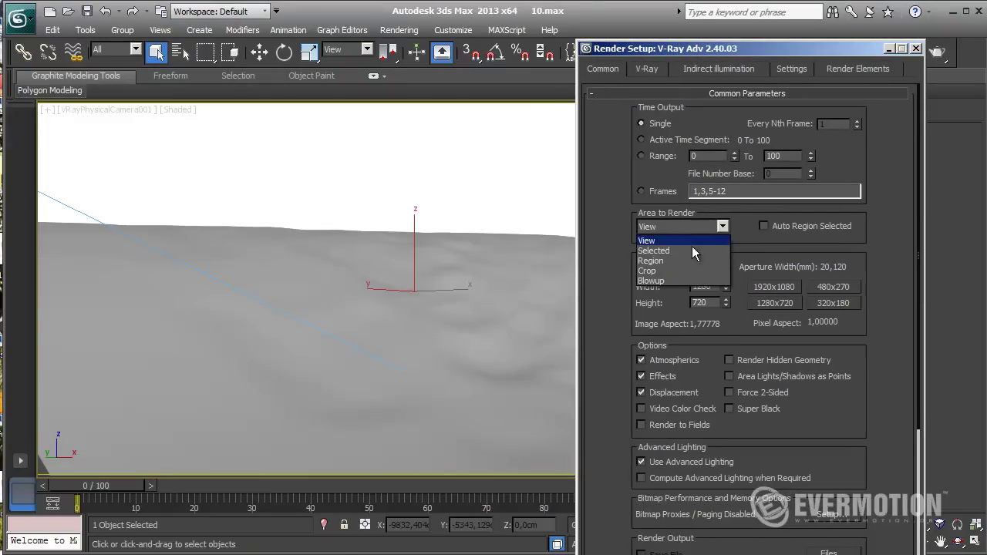
{"action": "left_click", "coordinate": [694, 260]}
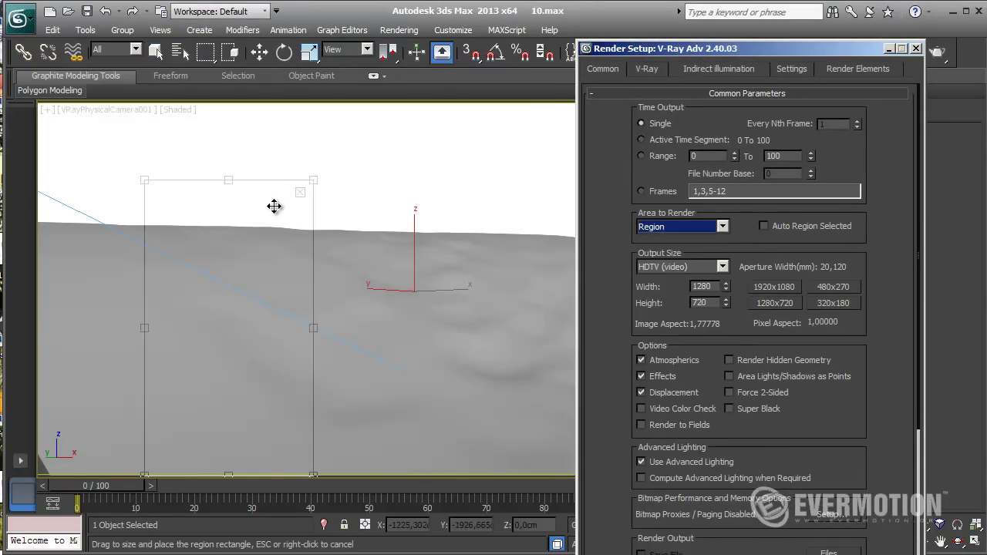
- Move the render region to the middle of the camera view, narrow it, close the render settings and render the region
{"action": "left_click_drag", "start_coordinate": [274, 206], "coordinate": [414, 213]}
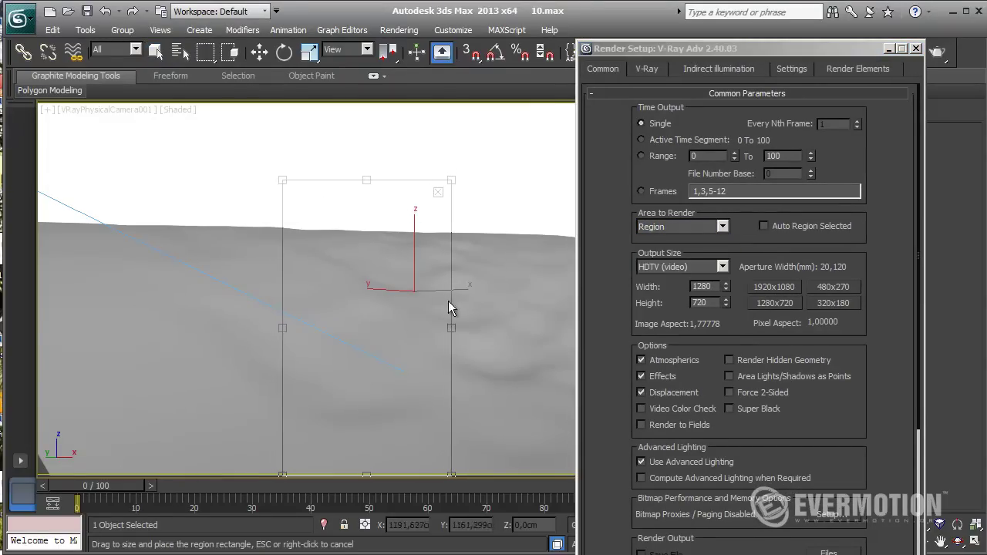
{"action": "left_click_drag", "start_coordinate": [450, 327], "coordinate": [409, 330]}
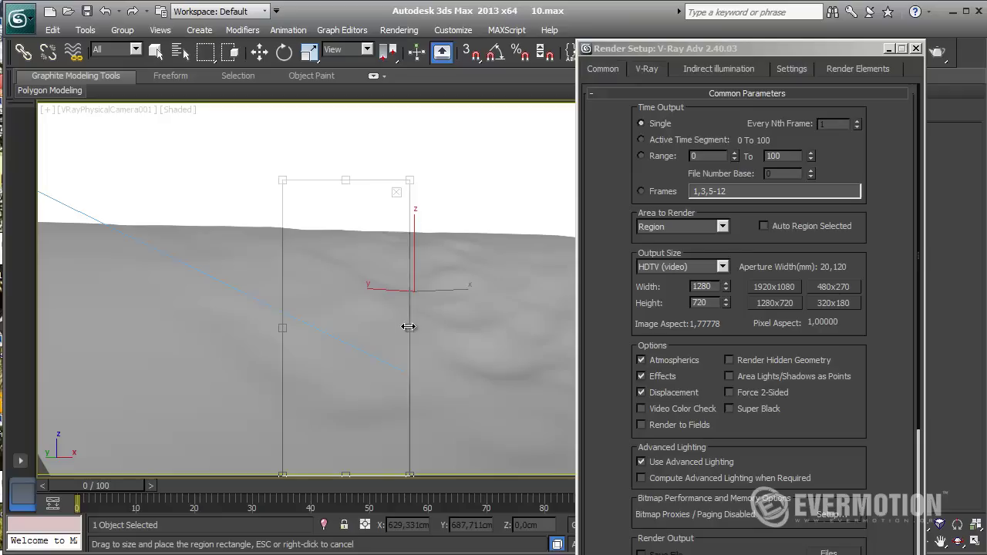
{"action": "left_click", "coordinate": [916, 48]}
{"action": "left_click", "coordinate": [938, 54]}
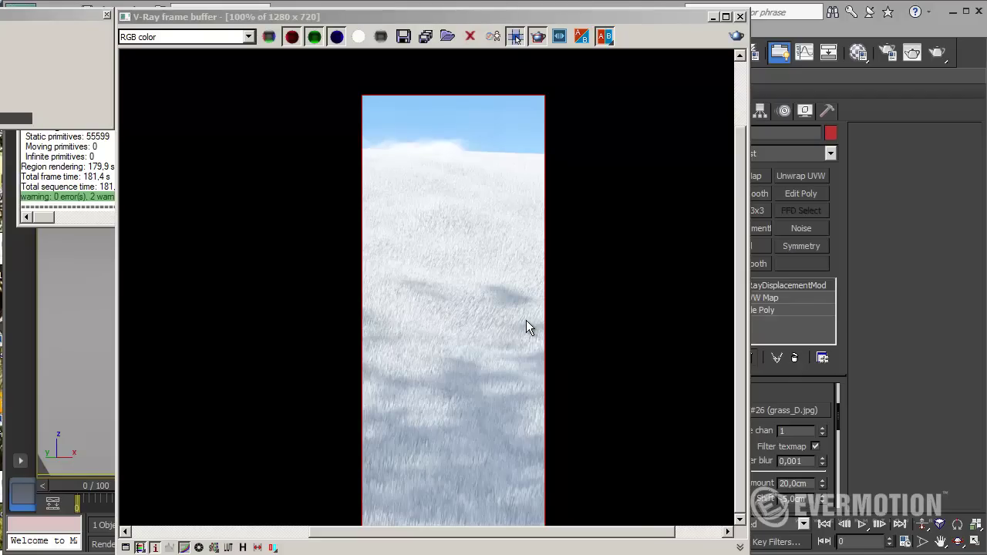
- Rename the 09 - Default material to grass_01 and assign a Mix map to its diffuse channel
{"action": "left_click", "coordinate": [853, 56]}
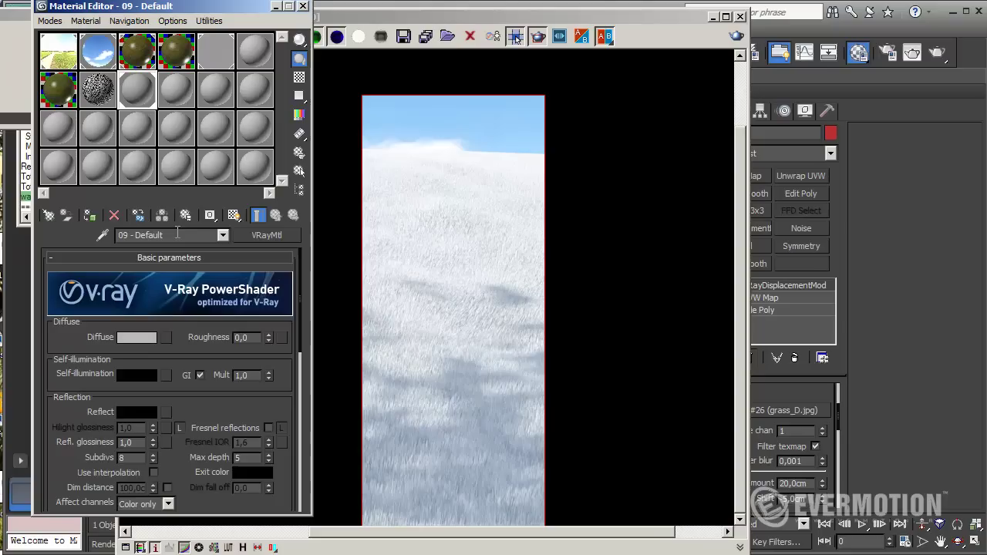
{"action": "left_click_drag", "start_coordinate": [173, 236], "coordinate": [22, 240]}
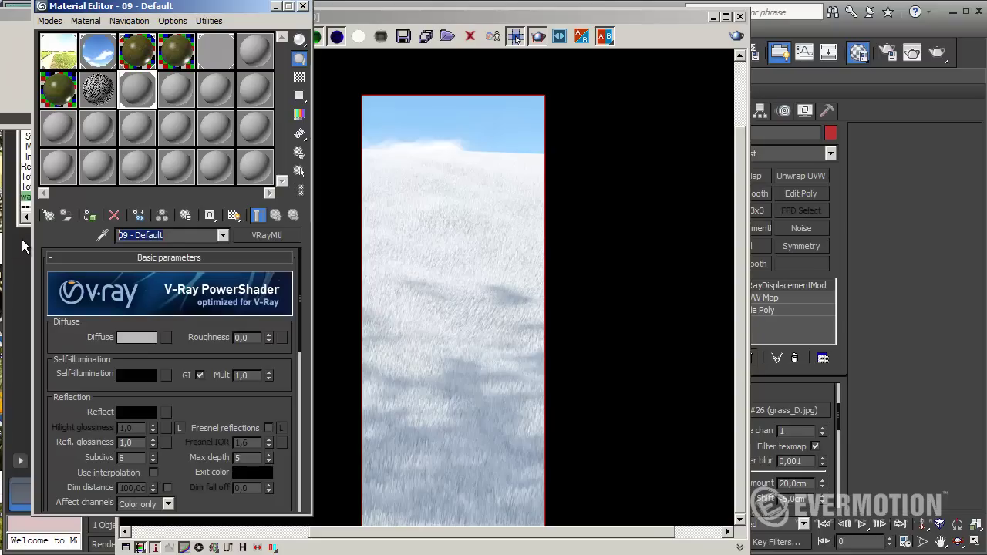
{"action": "type", "text": "grass"}
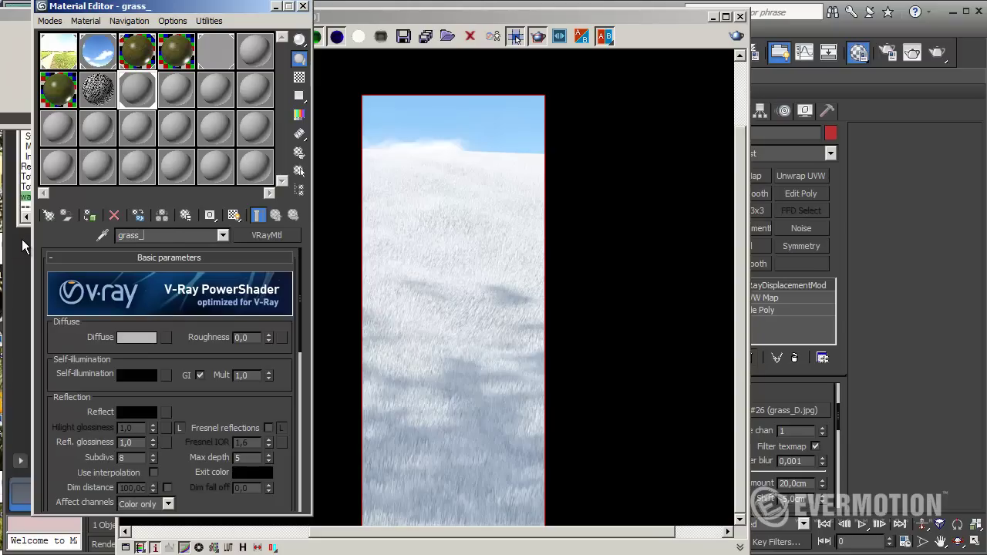
{"action": "type", "text": "_01"}
{"action": "left_click", "coordinate": [164, 341]}
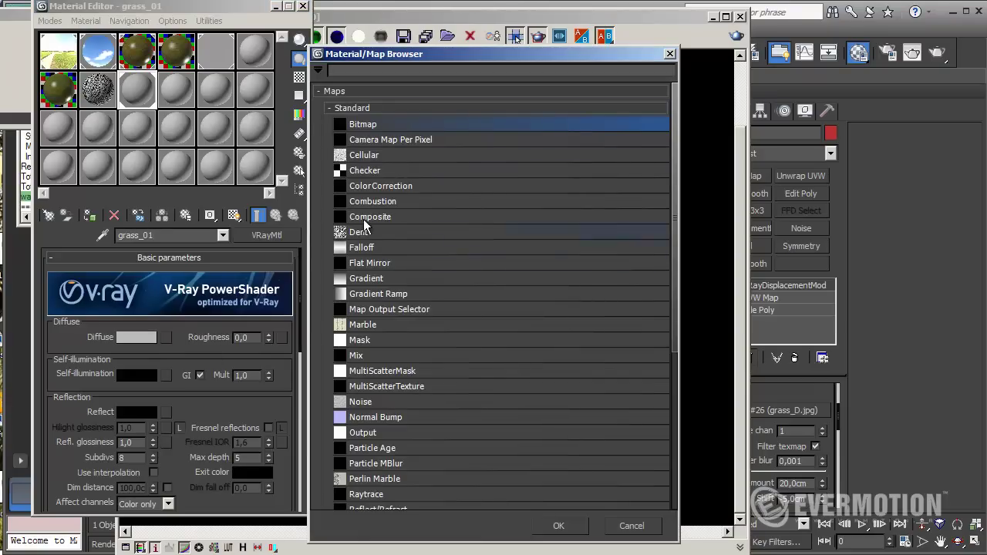
{"action": "double_click", "coordinate": [359, 357]}
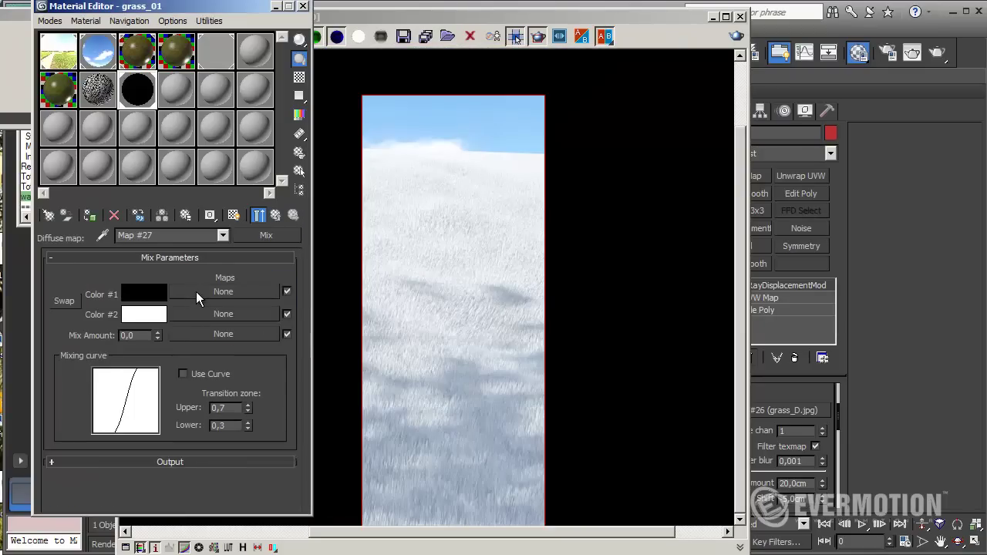
- Switch to Firefox and look over the texture categories on the CG Textures website
{"action": "left_click", "coordinate": [193, 553]}
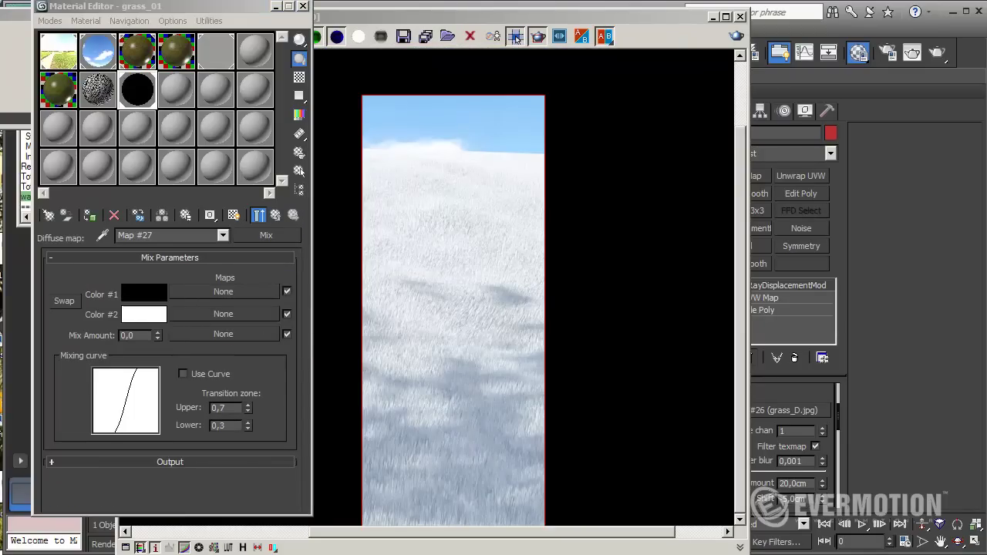
{"action": "scroll", "coordinate": [412, 270], "scroll_direction": "up", "scroll_amount": 3}
{"action": "scroll", "coordinate": [412, 287], "scroll_direction": "up", "scroll_amount": 4}
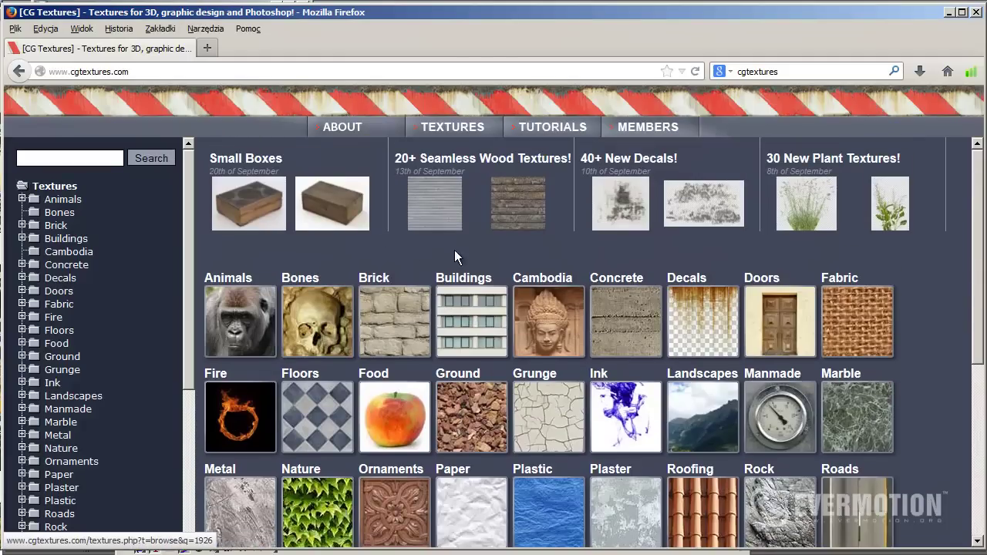
{"action": "scroll", "coordinate": [454, 250], "scroll_direction": "down", "scroll_amount": 7}
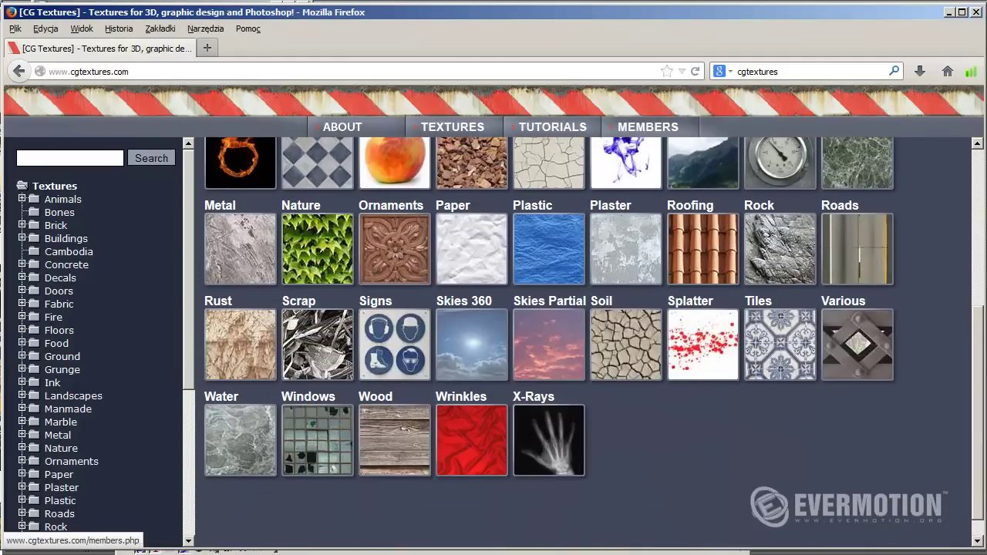
{"action": "left_click", "coordinate": [948, 12]}
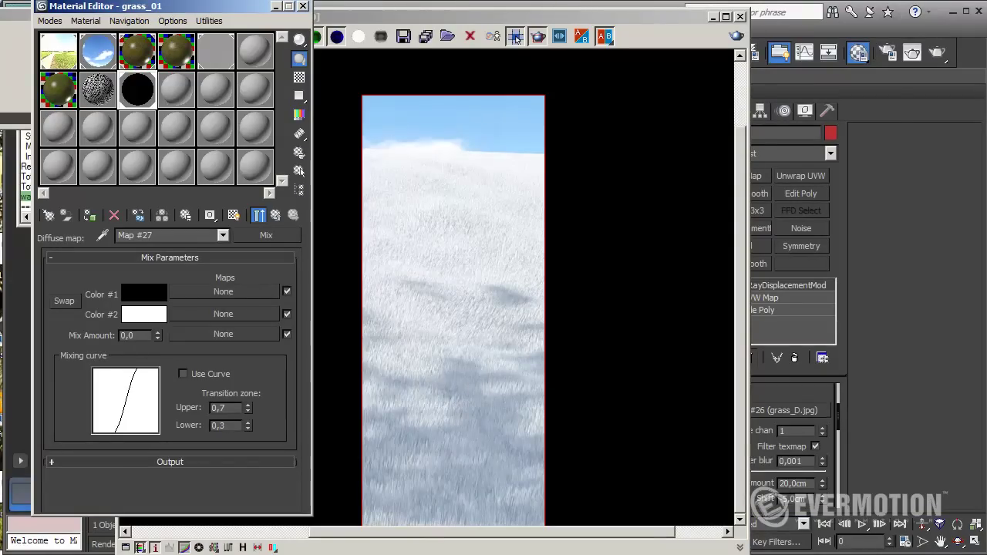
- Switch to the file browser and go through the project folders to the one holding the texture maps
{"action": "left_click", "coordinate": [154, 554]}
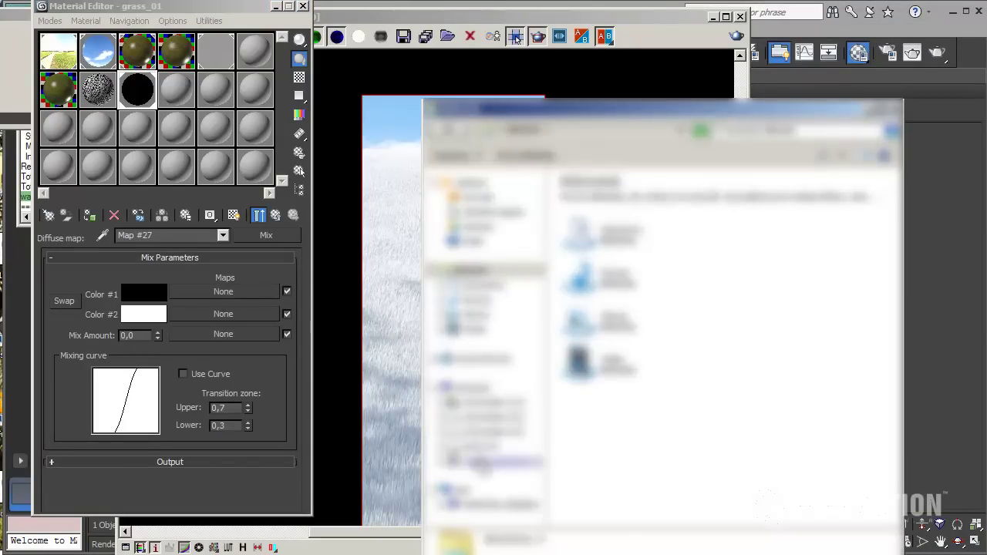
{"action": "left_click", "coordinate": [482, 460]}
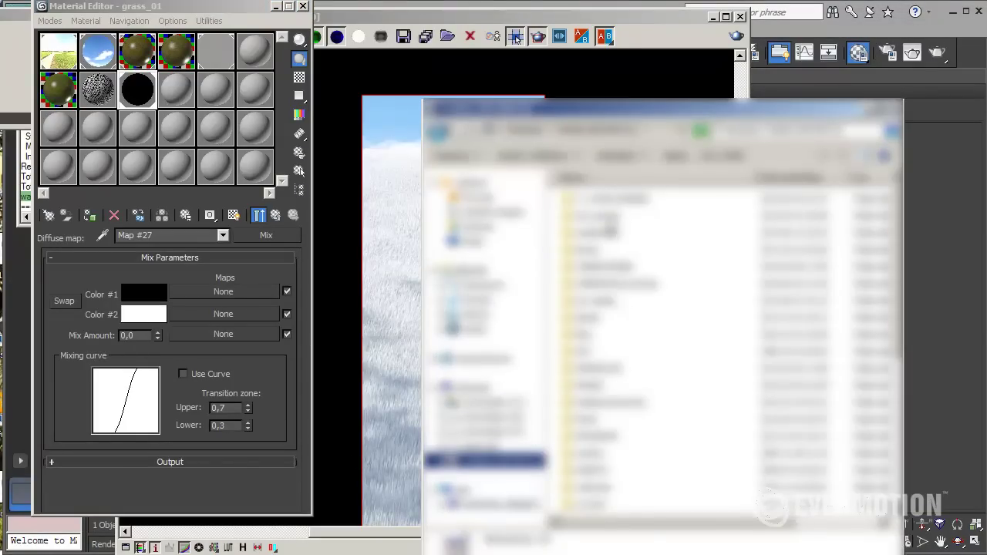
{"action": "left_click", "coordinate": [607, 494]}
{"action": "scroll", "coordinate": [609, 493], "scroll_direction": "down", "scroll_amount": 6}
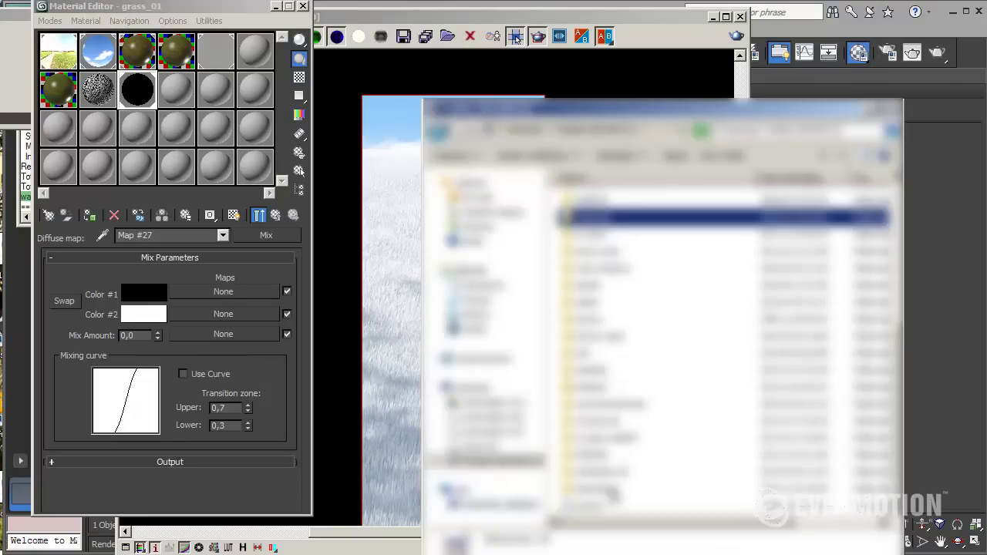
{"action": "left_click", "coordinate": [604, 477]}
{"action": "double_click", "coordinate": [605, 476]}
{"action": "double_click", "coordinate": [590, 199]}
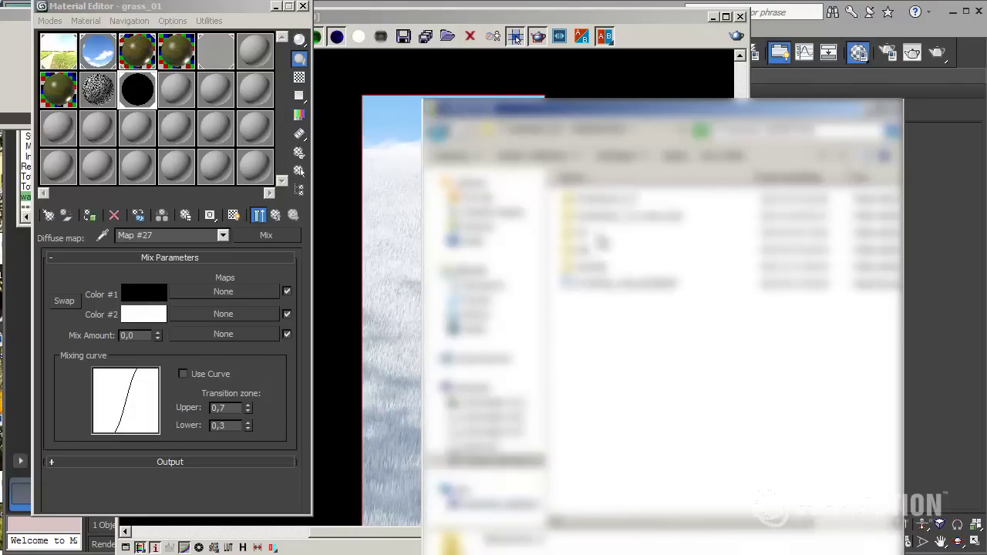
{"action": "left_click", "coordinate": [598, 271]}
{"action": "double_click", "coordinate": [601, 267]}
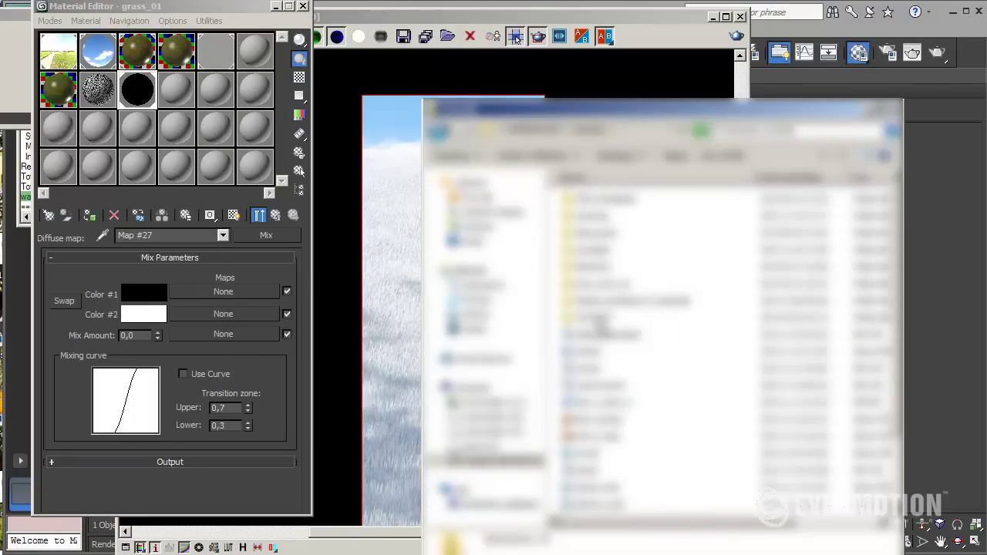
{"action": "double_click", "coordinate": [606, 233]}
{"action": "double_click", "coordinate": [598, 212]}
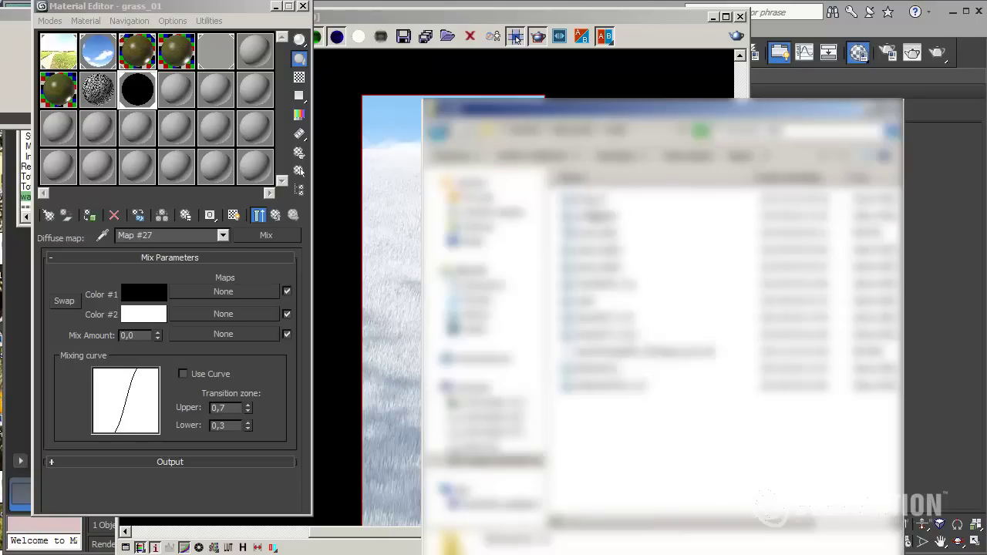
- View the Grass0026_12_L texture in the photo viewer and close it
{"action": "left_click", "coordinate": [601, 220]}
{"action": "left_click", "coordinate": [613, 280]}
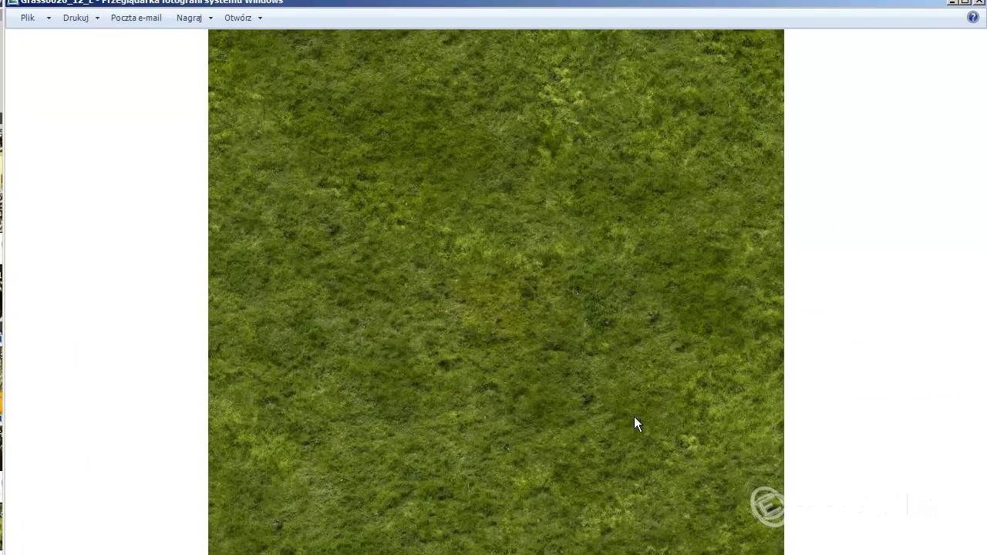
{"action": "left_click_drag", "start_coordinate": [891, 1], "coordinate": [838, 28]}
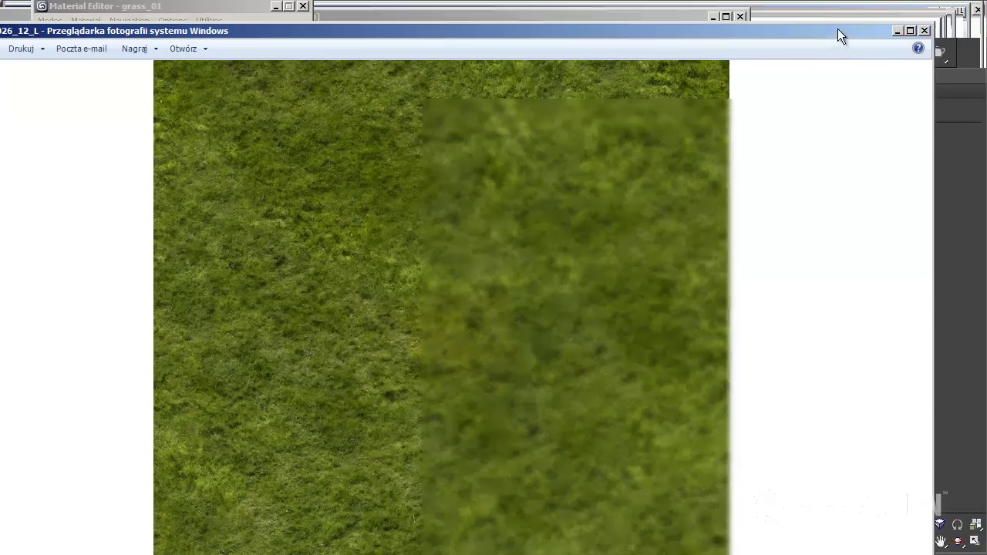
{"action": "left_click", "coordinate": [925, 28]}
- View the Moss0037_3_M texture in the photo viewer, then return to the Material Editor in 3ds Max
{"action": "left_click", "coordinate": [616, 316]}
{"action": "left_click", "coordinate": [605, 334]}
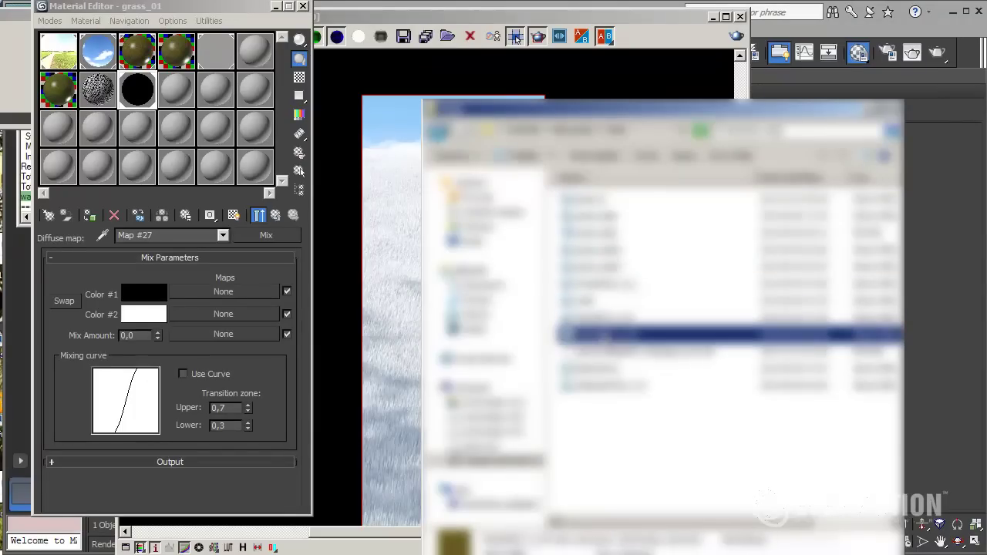
{"action": "double_click", "coordinate": [604, 320]}
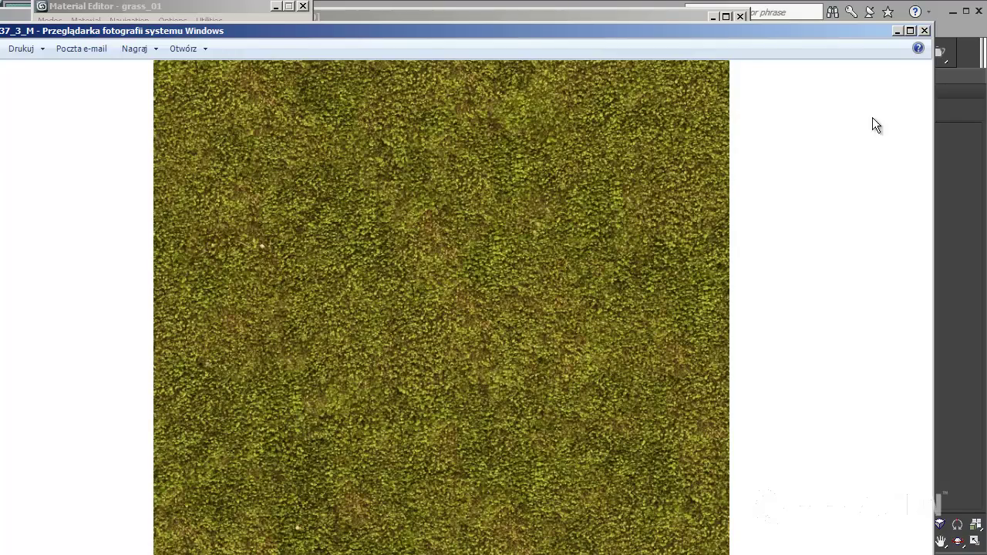
{"action": "left_click", "coordinate": [925, 31]}
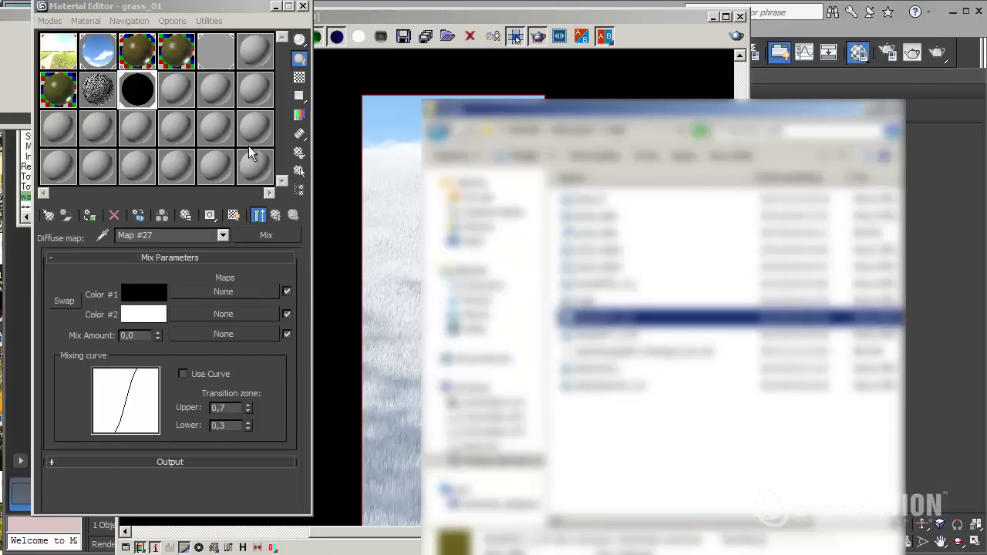
{"action": "left_click", "coordinate": [864, 116]}
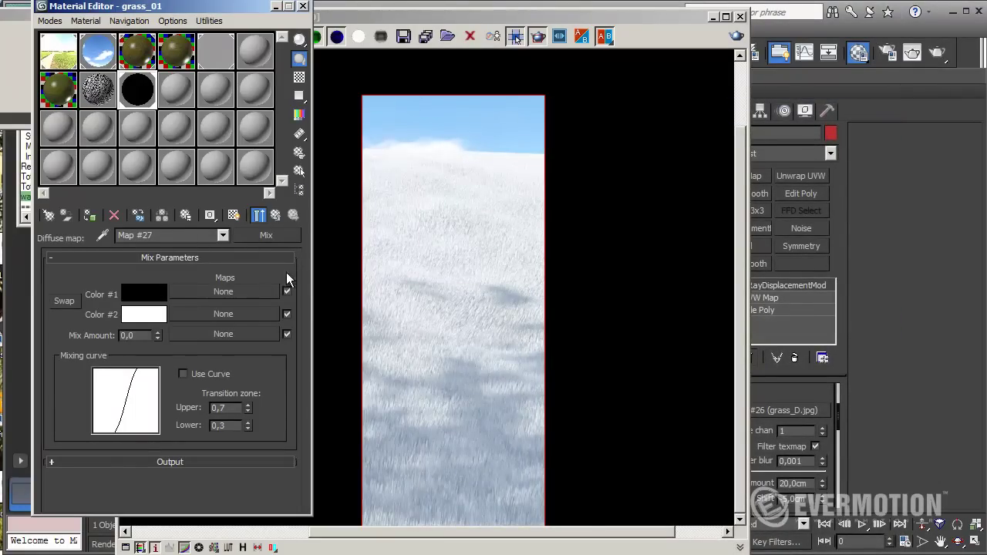
- Load Grass0026_12_L.jpg as a bitmap for Color #1 of the Mix map and return to the Mix parameters
{"action": "left_click", "coordinate": [210, 290]}
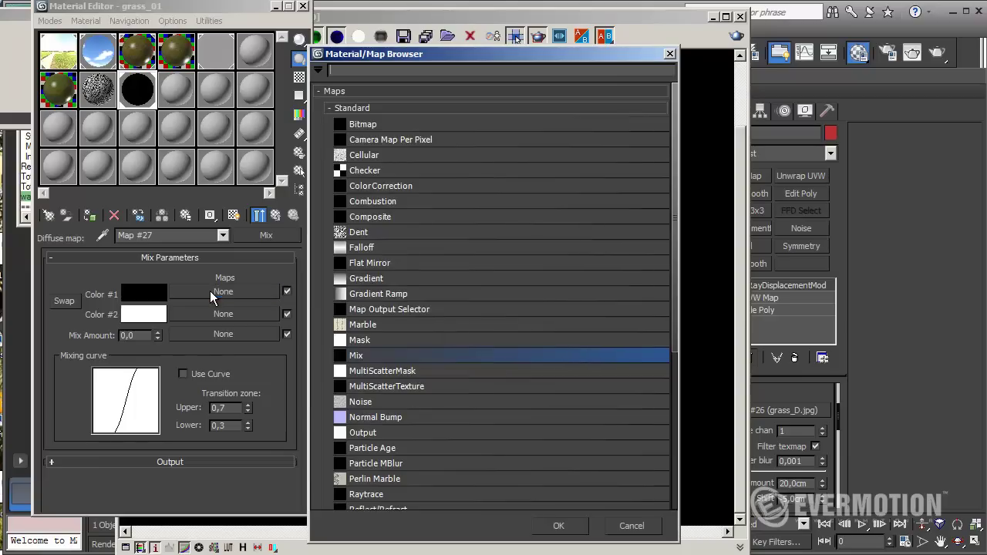
{"action": "left_click", "coordinate": [361, 126]}
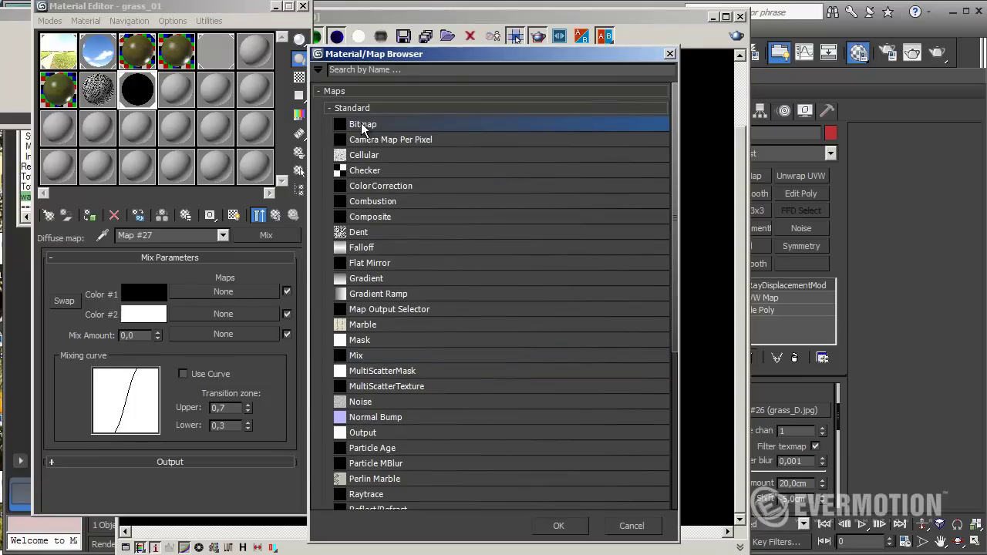
{"action": "double_click", "coordinate": [361, 125]}
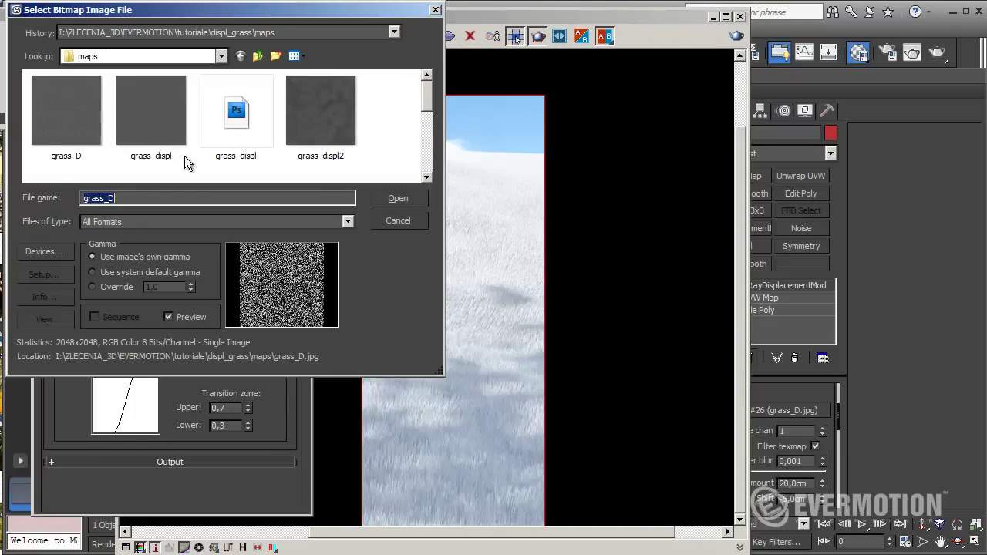
{"action": "scroll", "coordinate": [420, 123], "scroll_direction": "down", "scroll_amount": 2}
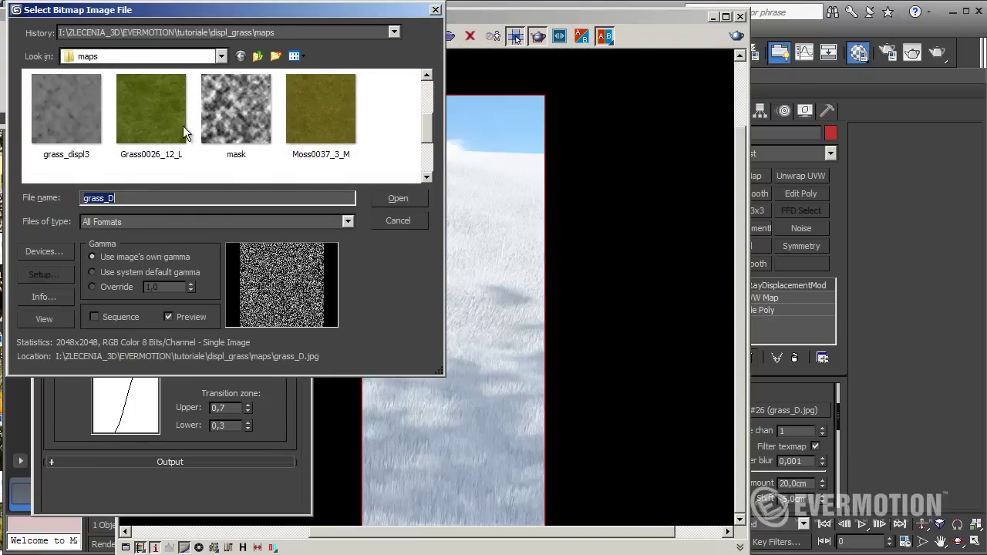
{"action": "left_click", "coordinate": [166, 127]}
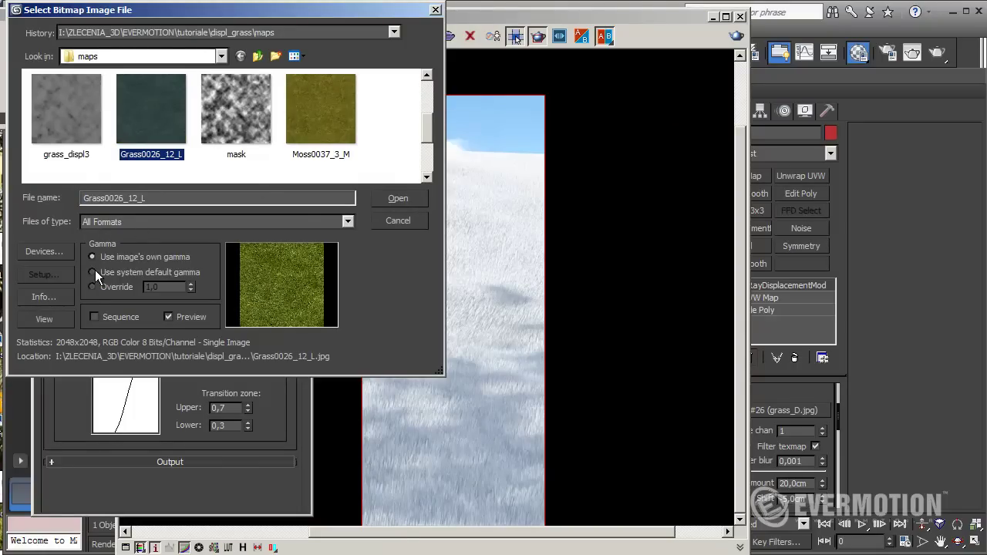
{"action": "left_click", "coordinate": [407, 200]}
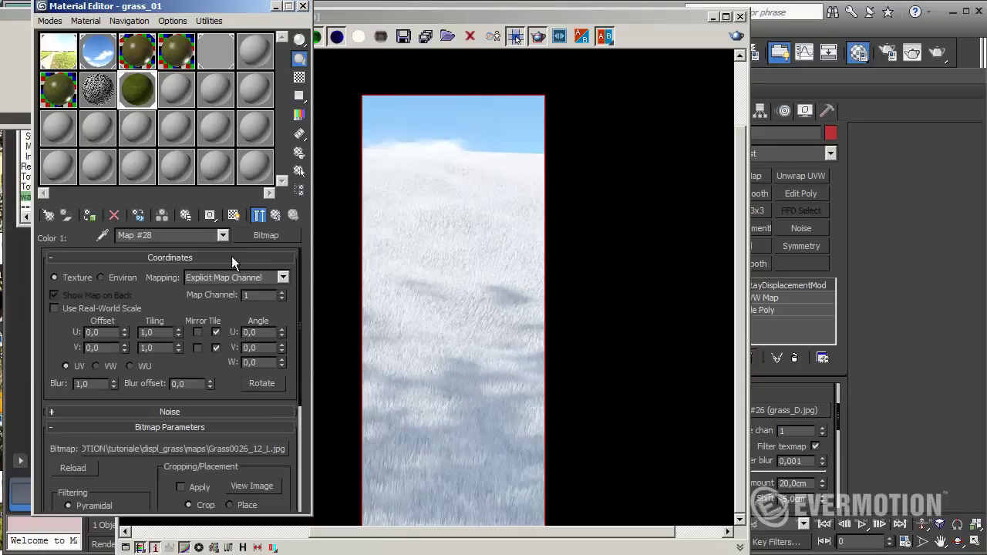
{"action": "left_click", "coordinate": [280, 214]}
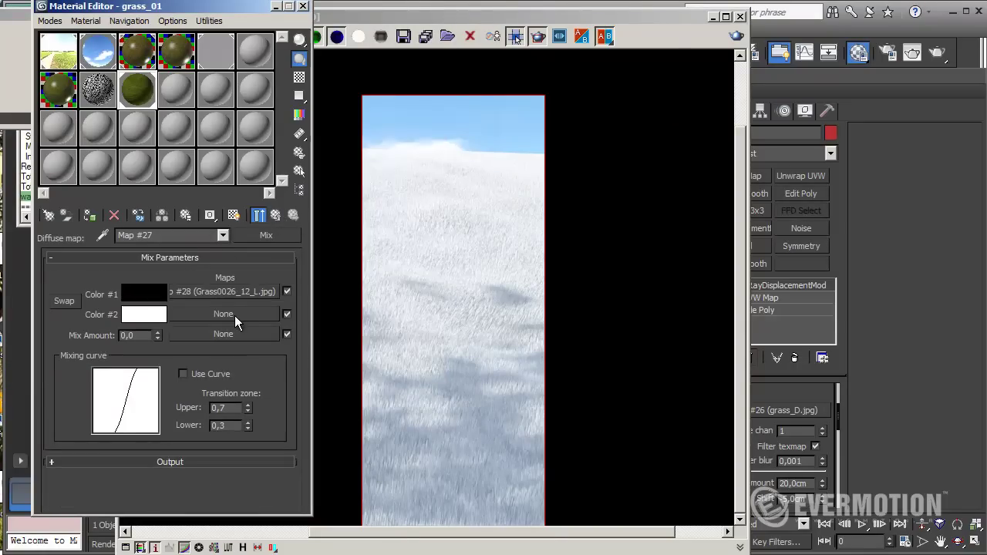
- Load Moss0037_3_M as a bitmap for Color #2 of the Mix map
{"action": "left_click", "coordinate": [234, 315]}
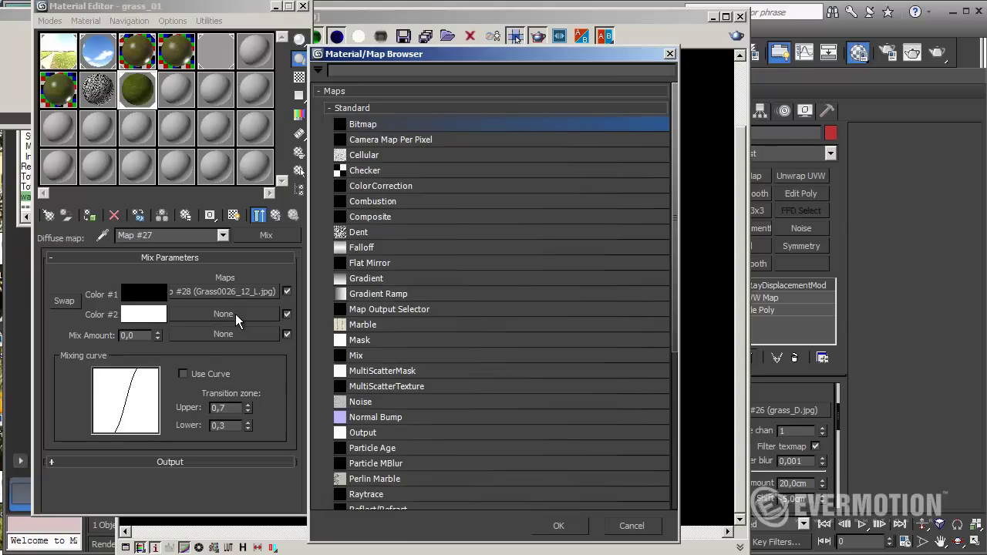
{"action": "double_click", "coordinate": [373, 125]}
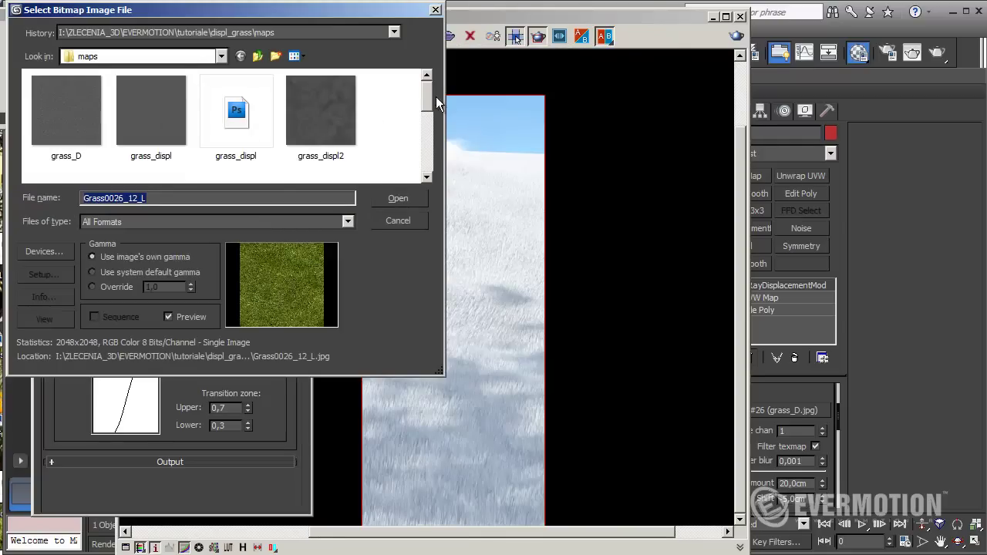
{"action": "left_click_drag", "start_coordinate": [429, 98], "coordinate": [426, 122]}
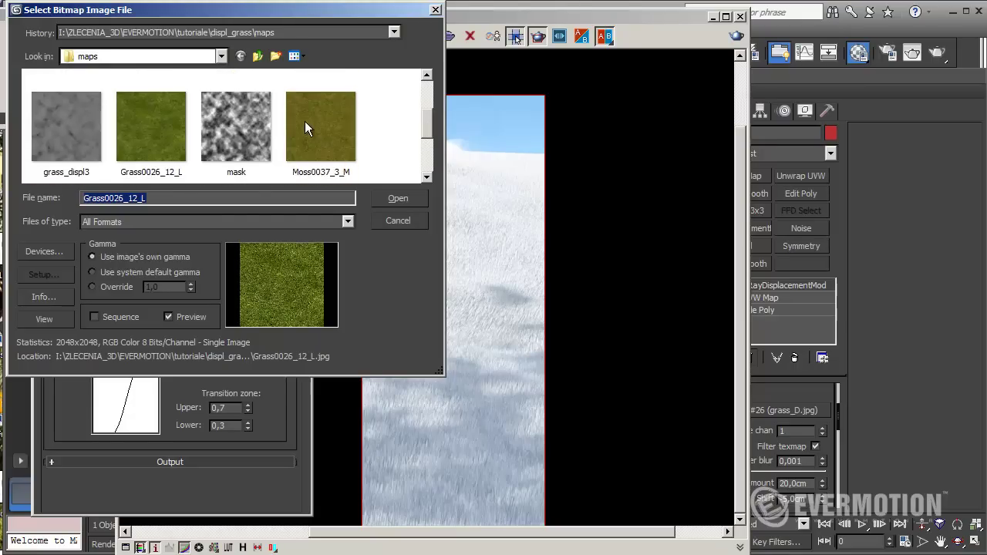
{"action": "left_click", "coordinate": [305, 123]}
{"action": "left_click", "coordinate": [398, 198]}
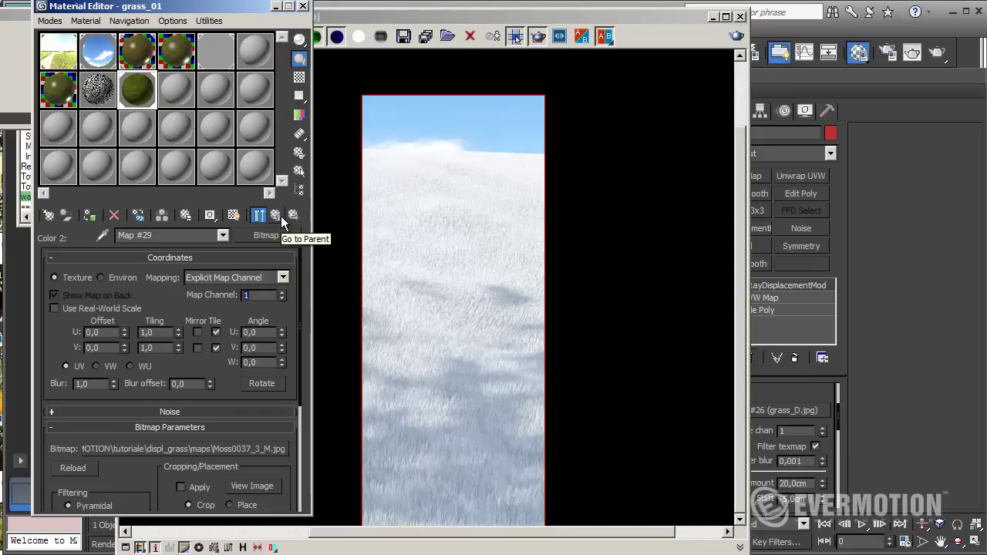
- Close the rendered frame, display the Moss0037_3_M bitmap on the terrain in the viewport, and return to the Mix parameters
{"action": "left_click", "coordinate": [234, 215]}
{"action": "left_click", "coordinate": [740, 16]}
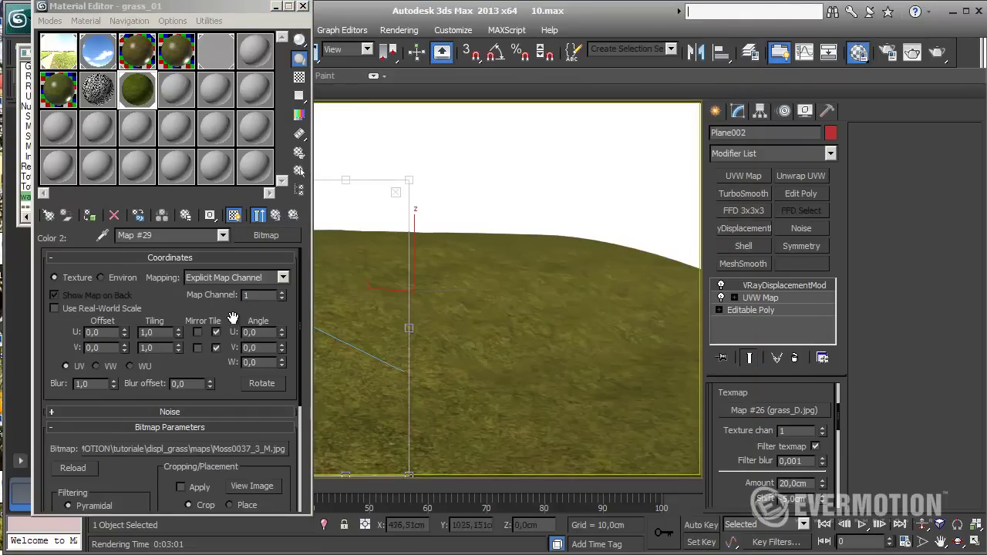
{"action": "left_click_drag", "start_coordinate": [166, 313], "coordinate": [161, 358]}
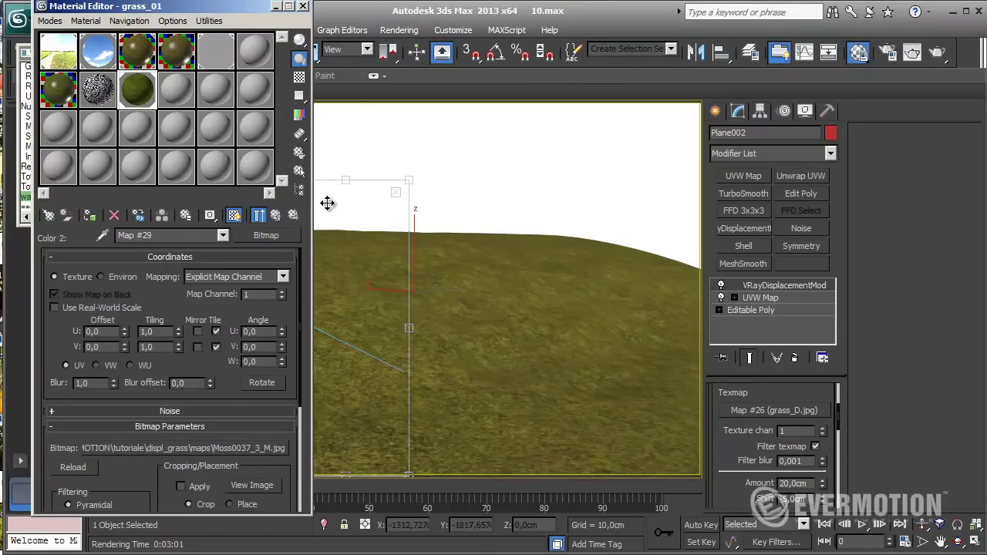
{"action": "left_click", "coordinate": [276, 215]}
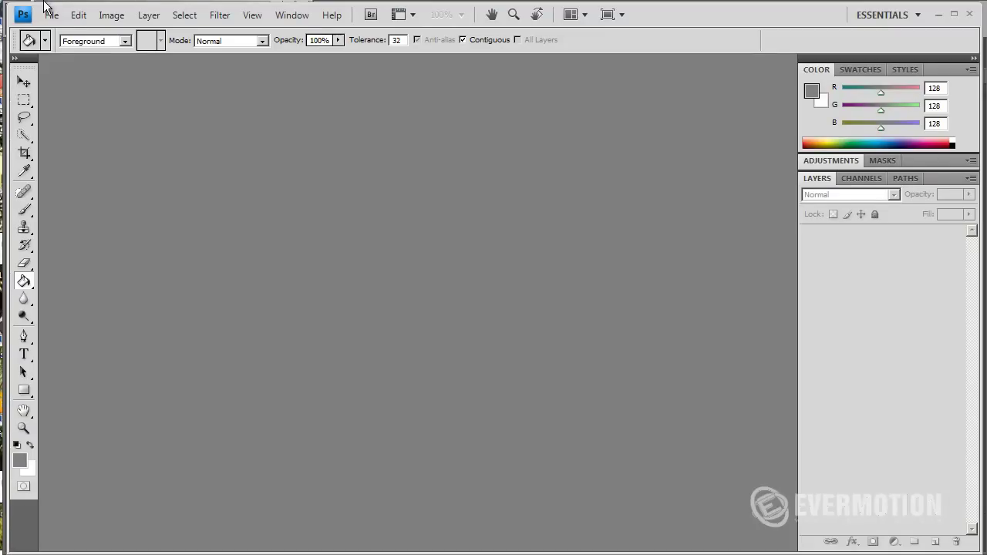
- In Photoshop, create a new 2048 × 2048 pixel RGB document with a white background
{"action": "left_click", "coordinate": [49, 15]}
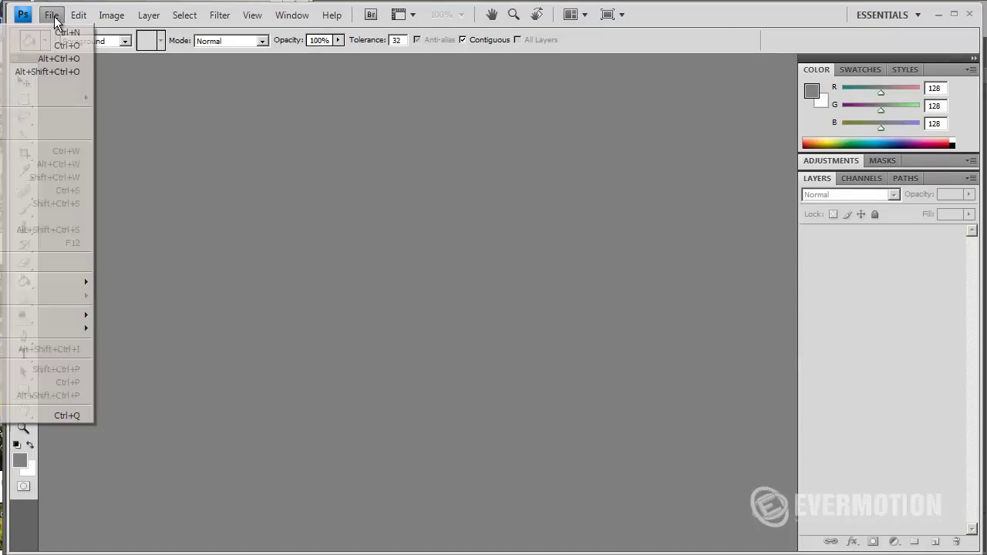
{"action": "left_click", "coordinate": [17, 33]}
{"action": "double_click", "coordinate": [574, 192]}
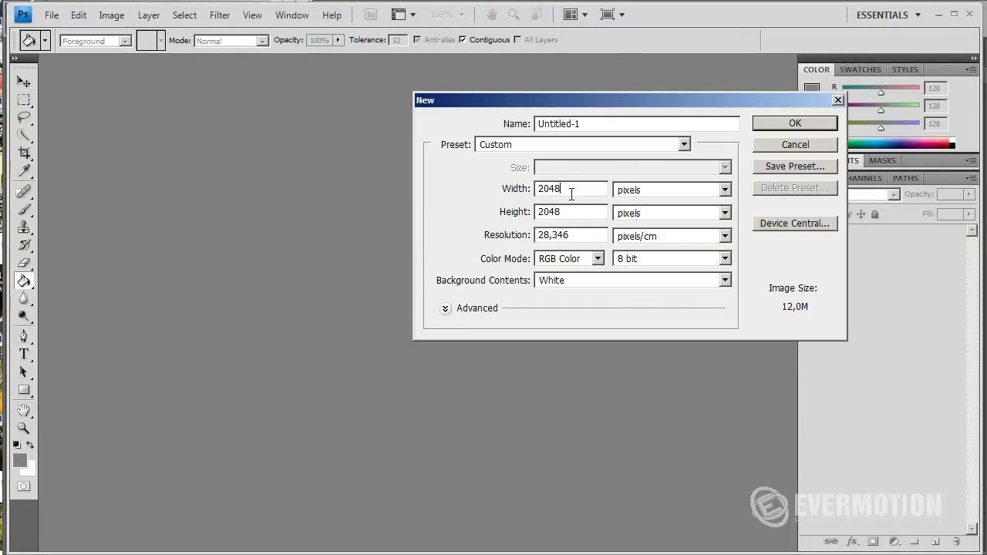
{"action": "key", "text": "Tab"}
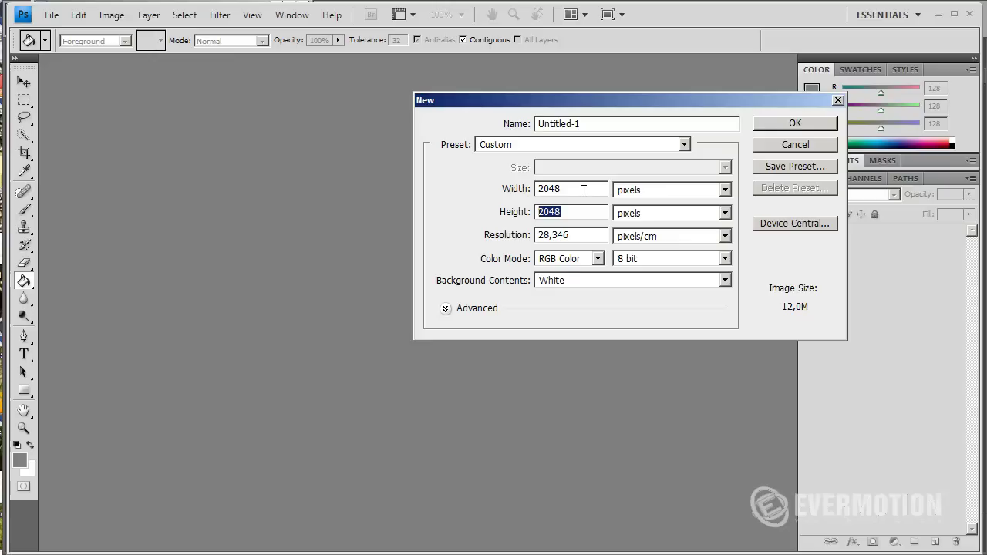
{"action": "left_click", "coordinate": [794, 125]}
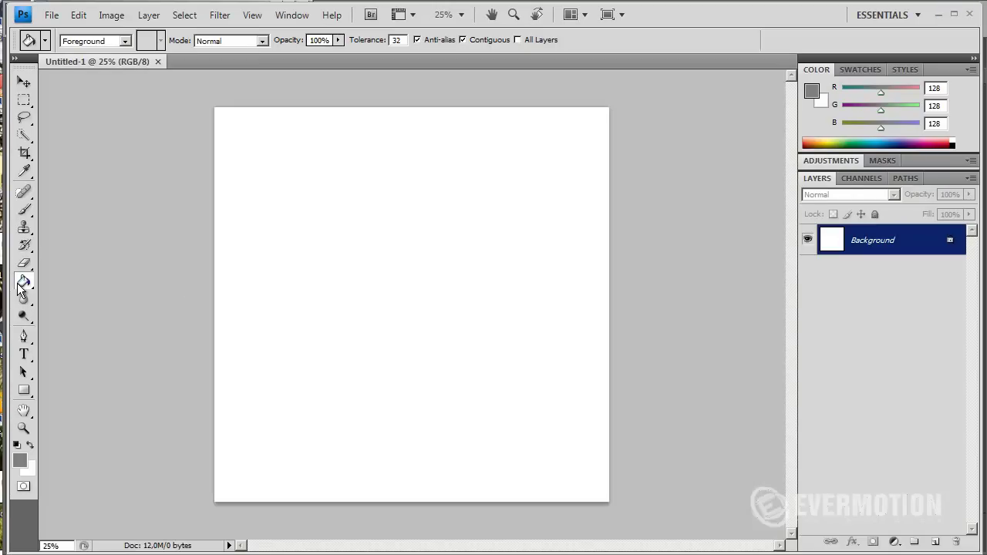
- Fill the canvas with mid grey (RGB 128, 128, 128) and apply the Clouds render filter to it
{"action": "left_click", "coordinate": [21, 461]}
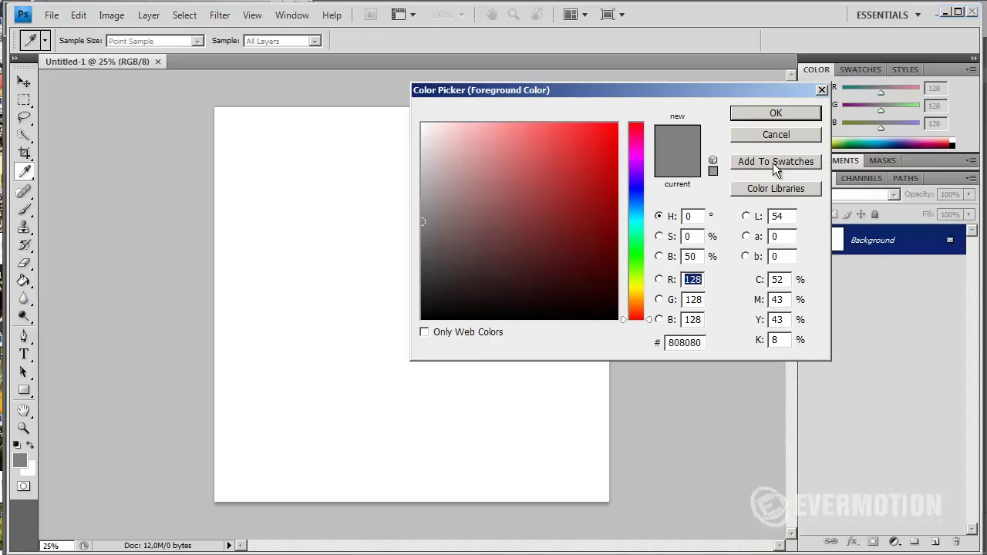
{"action": "left_click", "coordinate": [776, 112]}
{"action": "left_click", "coordinate": [487, 256]}
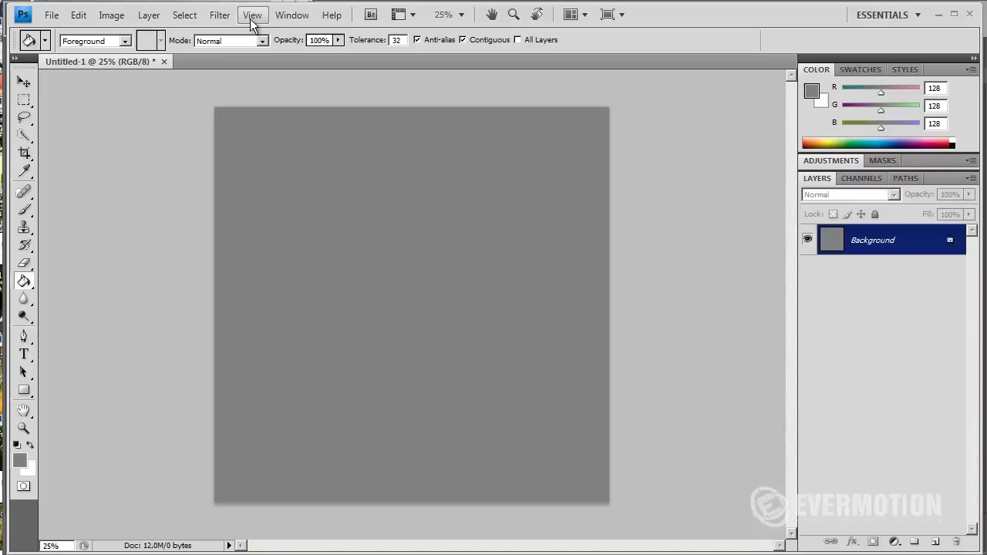
{"action": "left_click", "coordinate": [219, 16]}
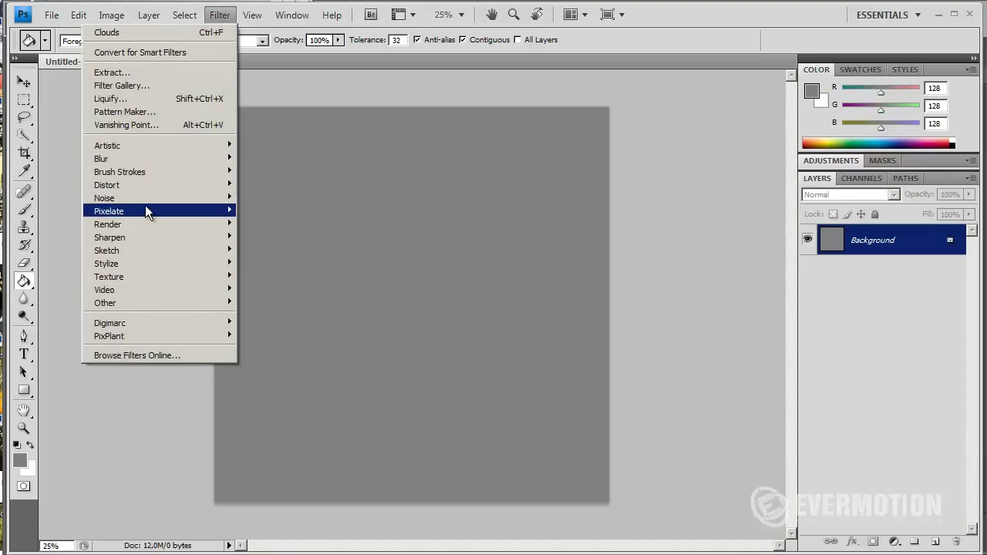
{"action": "mouse_move", "coordinate": [135, 222]}
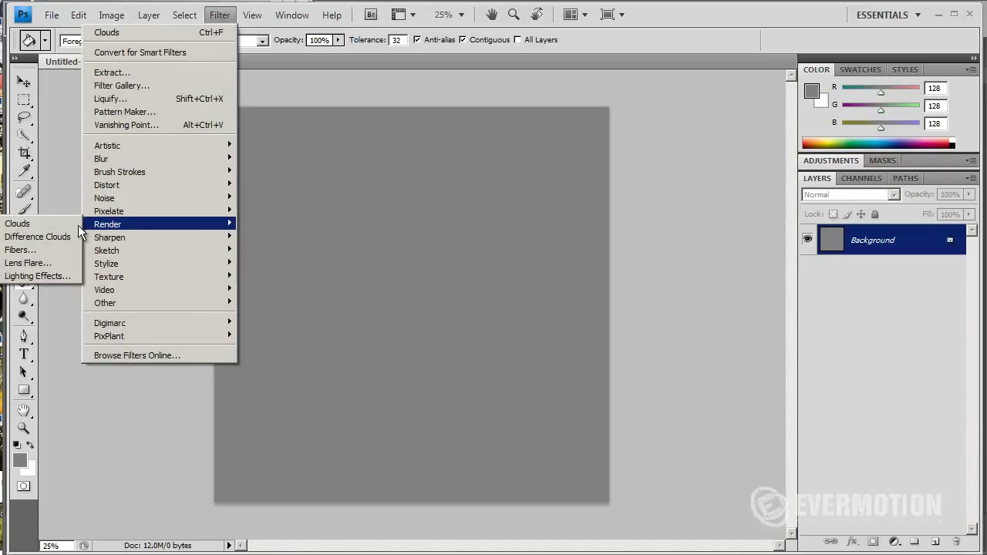
{"action": "left_click", "coordinate": [55, 225]}
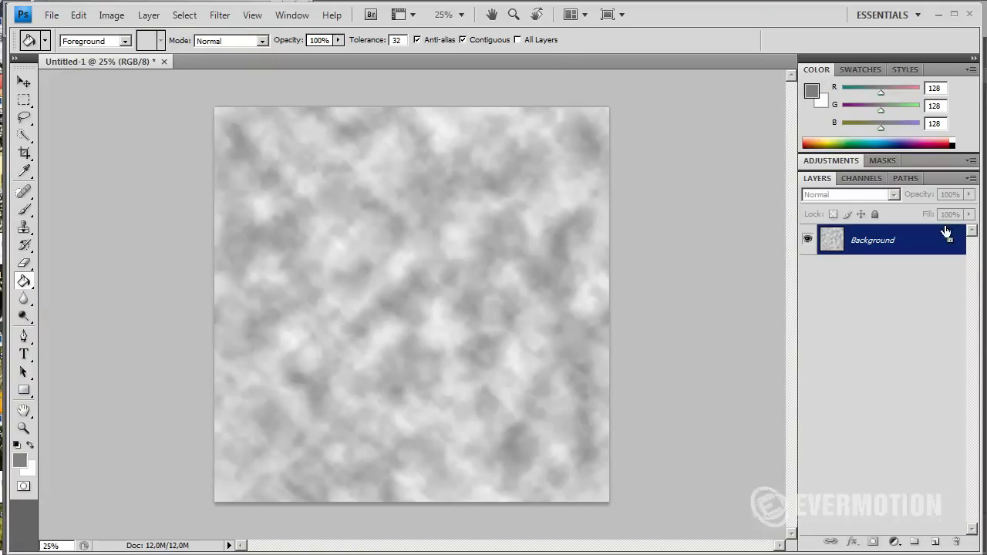
- Add a Levels adjustment layer with the midtone input at 0.29 to darken the clouds, and flatten the image
{"action": "left_click", "coordinate": [894, 541]}
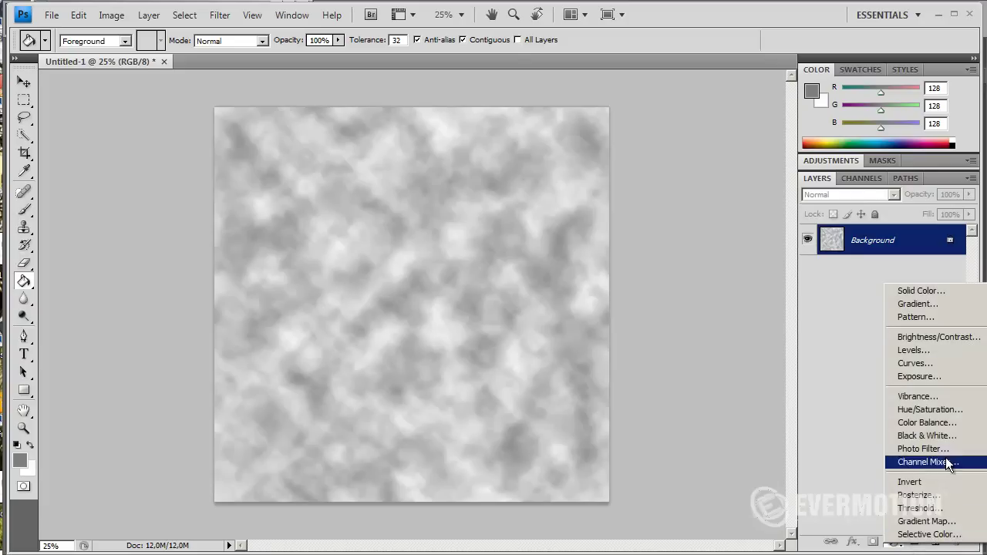
{"action": "left_click", "coordinate": [946, 350]}
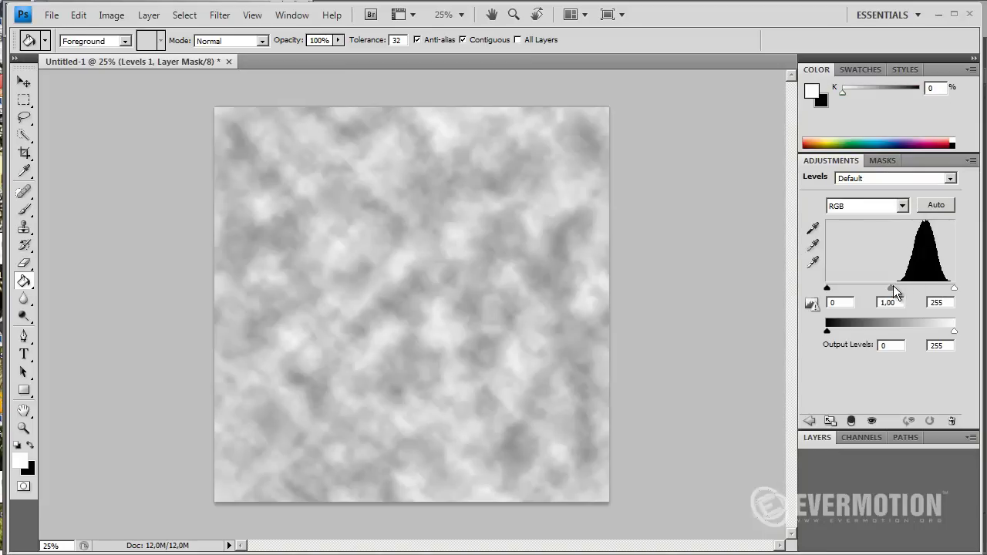
{"action": "left_click_drag", "start_coordinate": [891, 288], "coordinate": [931, 293]}
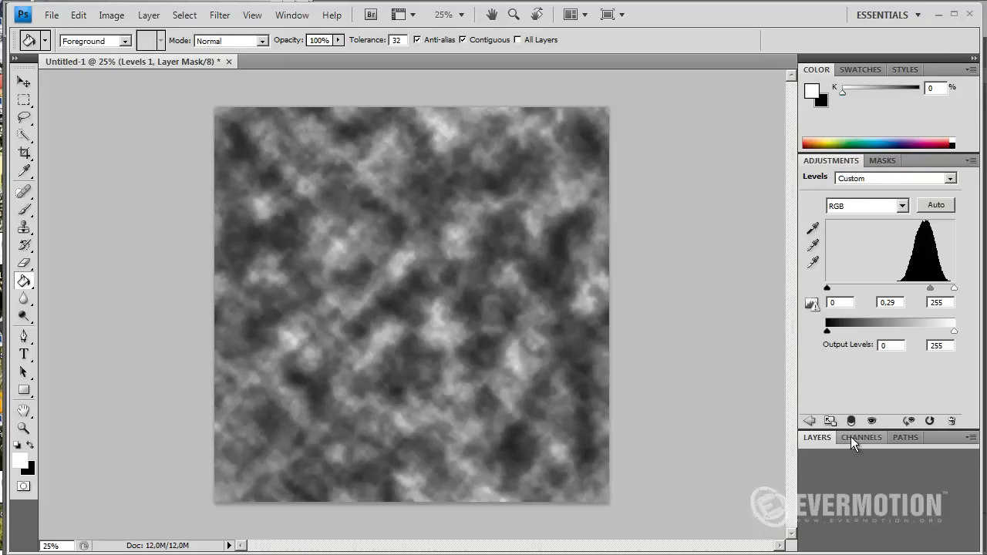
{"action": "left_click", "coordinate": [819, 437]}
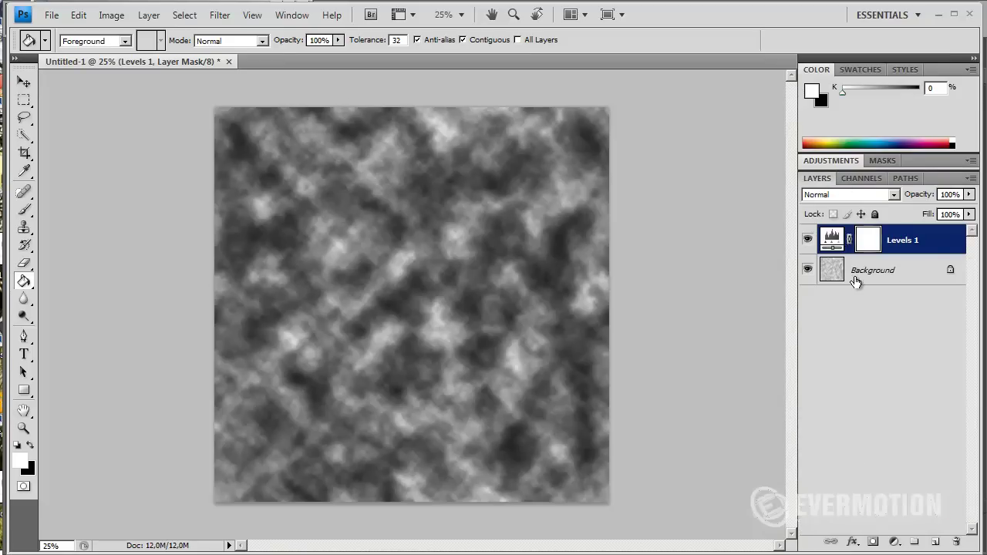
{"action": "right_click", "coordinate": [876, 271]}
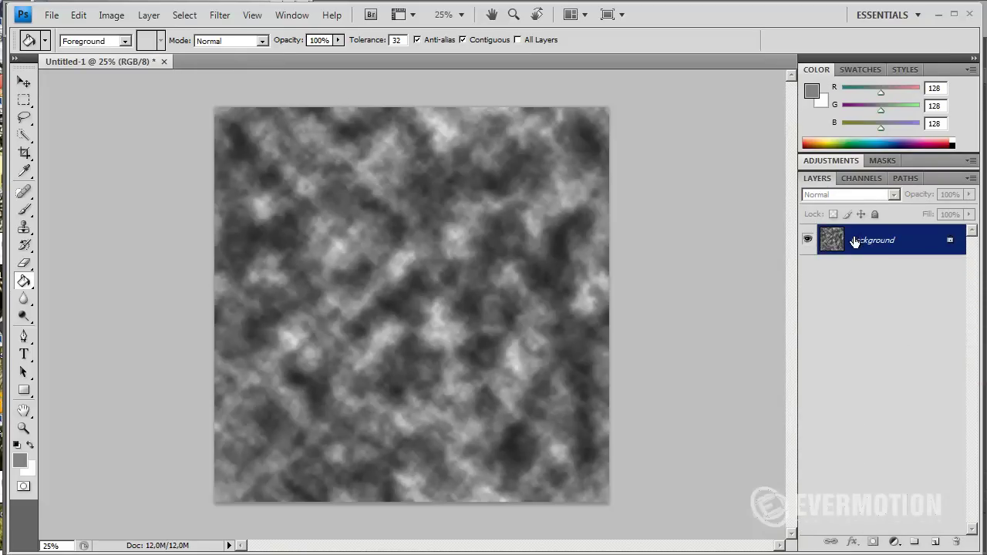
- Duplicate the Background layer under the default name Background copy
{"action": "right_click", "coordinate": [856, 241]}
{"action": "left_click", "coordinate": [883, 269]}
{"action": "key", "text": "Return"}
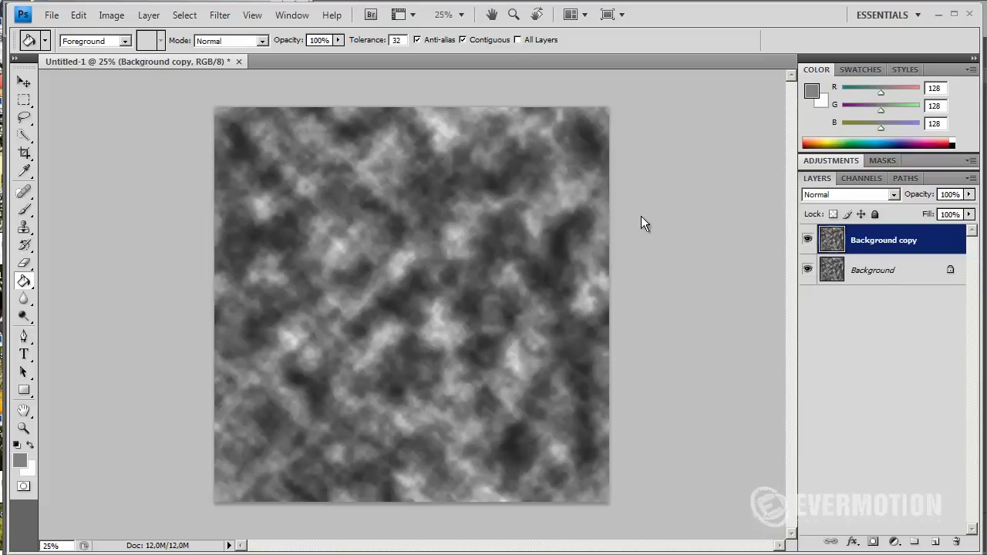
- Apply the Offset filter to the duplicated layer with 1024 pixels right, 1024 pixels down, and Wrap Around for undefined areas
{"action": "left_click", "coordinate": [220, 15]}
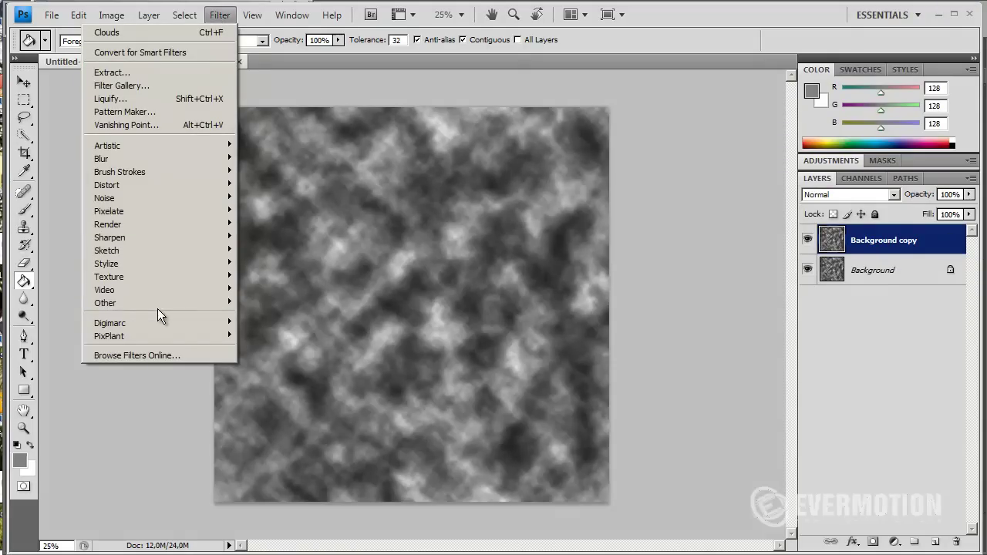
{"action": "mouse_move", "coordinate": [164, 303]}
{"action": "left_click", "coordinate": [40, 355]}
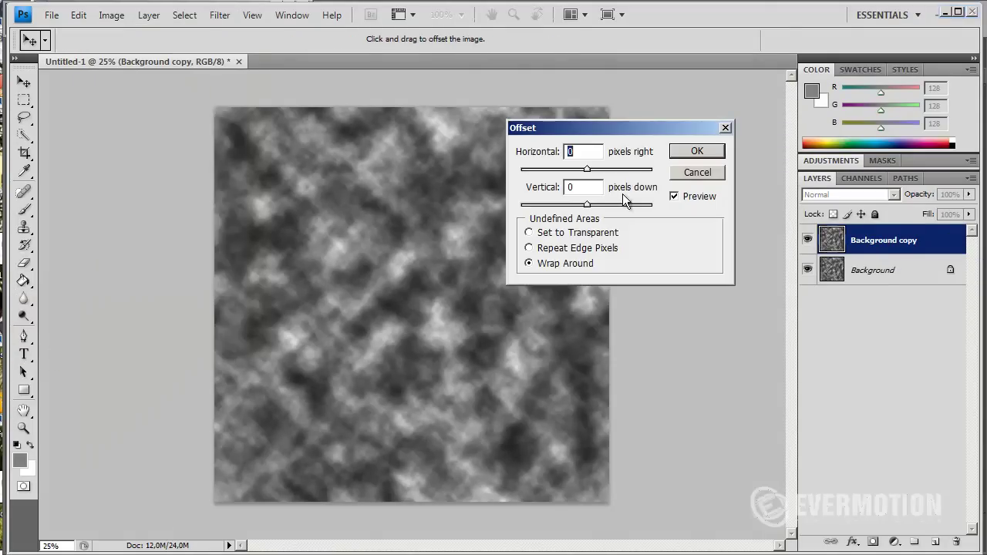
{"action": "type", "text": "10"}
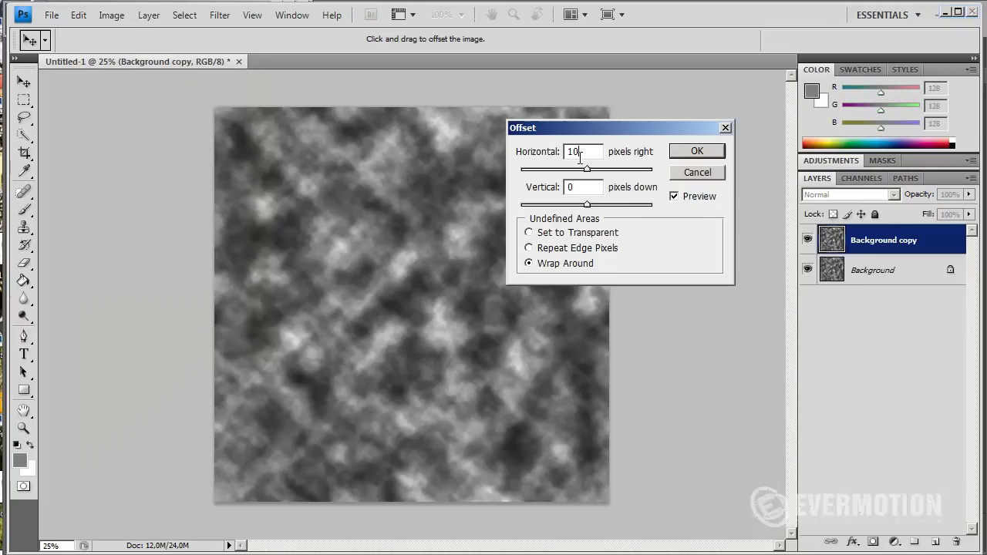
{"action": "type", "text": "24"}
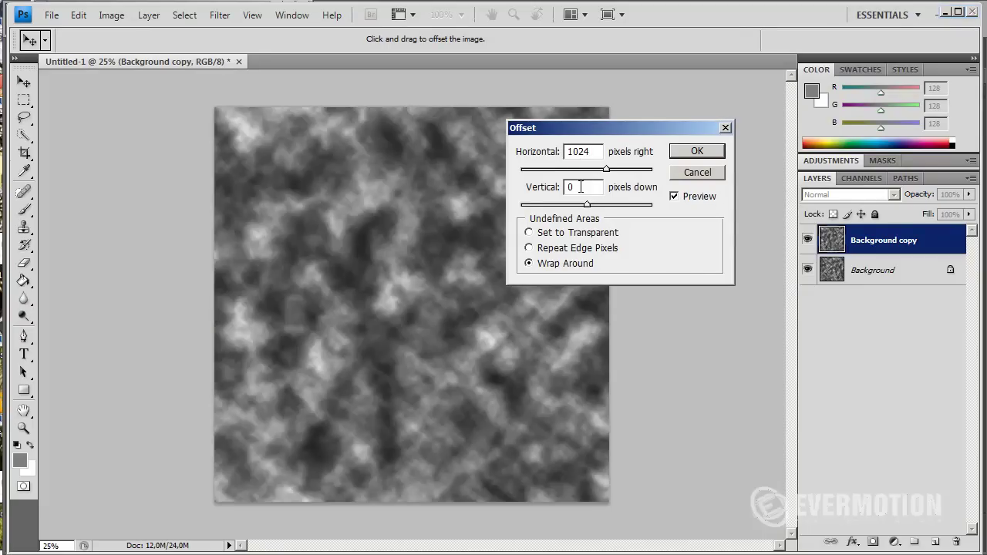
{"action": "type", "text": "10274"}
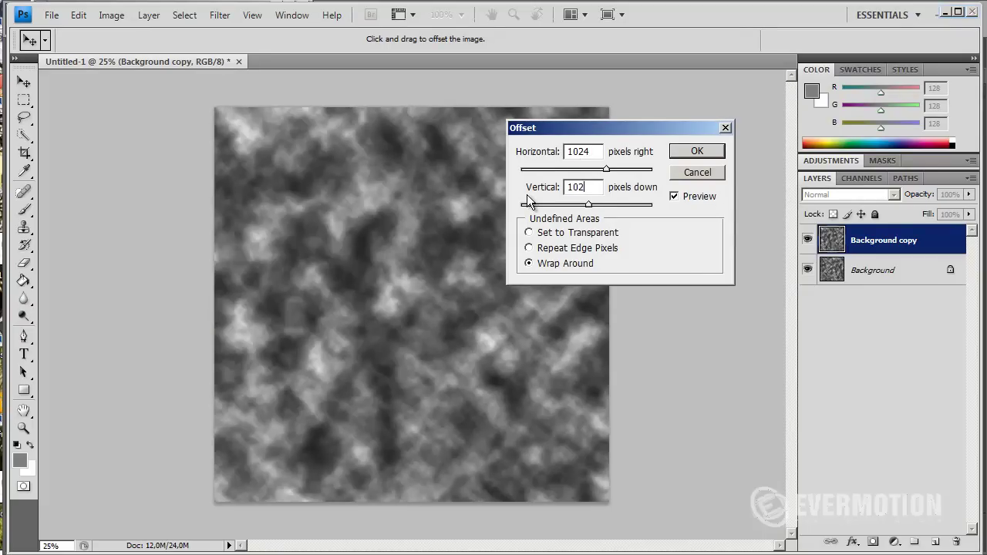
{"action": "key", "text": "BackSpace"}
{"action": "key", "text": "BackSpace"}
{"action": "key", "text": "BackSpace"}
{"action": "type", "text": "24"}
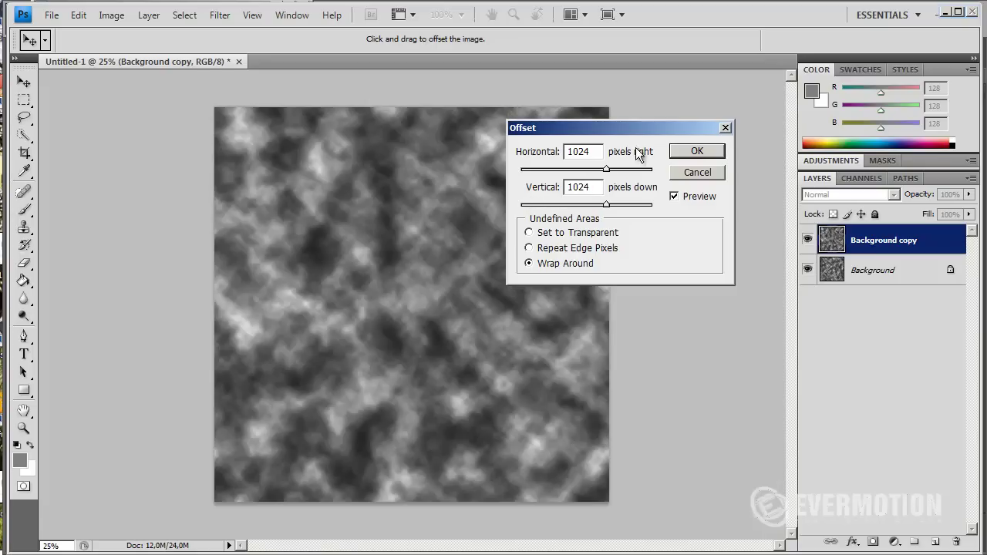
{"action": "left_click", "coordinate": [692, 151]}
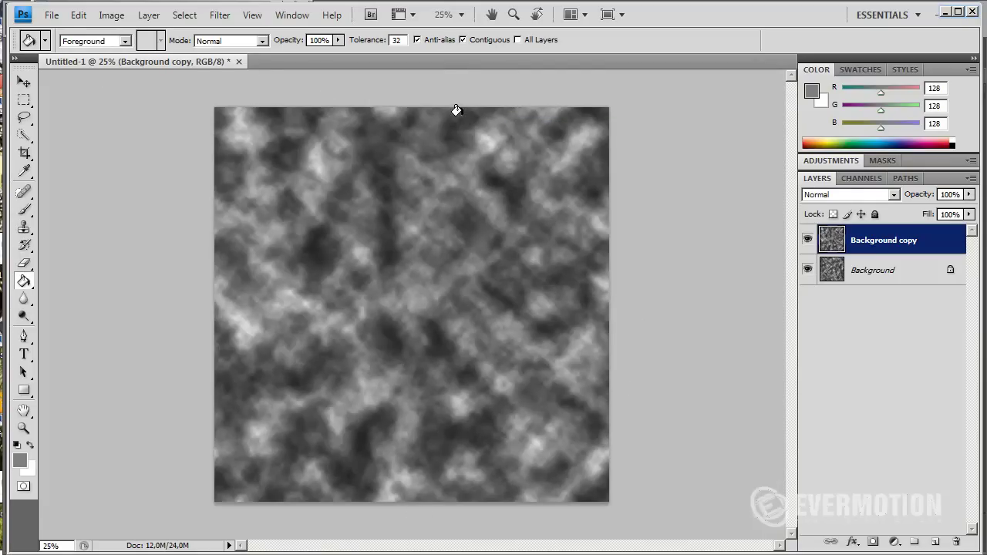
- Start saving the clouds image under a new name and browse to the folder that holds the grass texture maps
{"action": "left_click", "coordinate": [51, 15]}
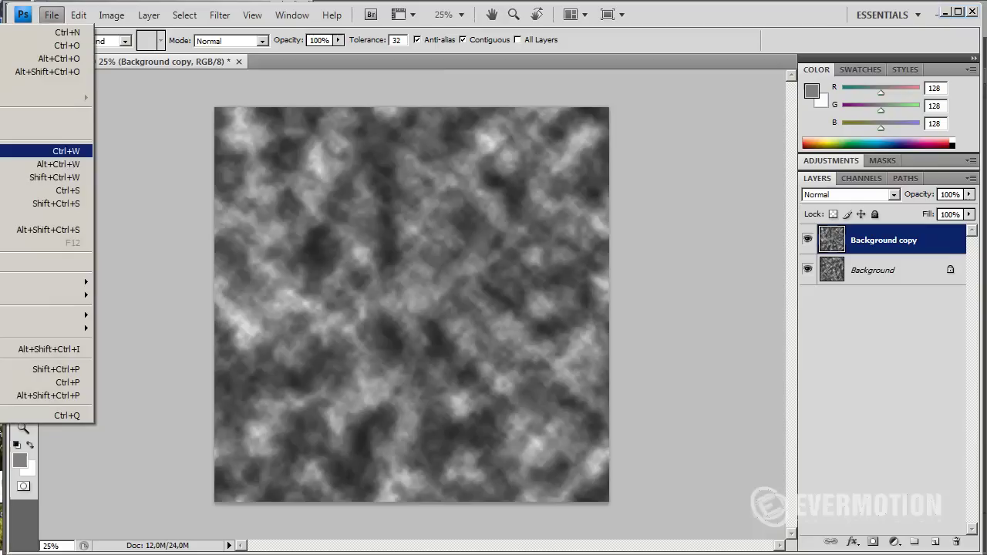
{"action": "left_click", "coordinate": [46, 203]}
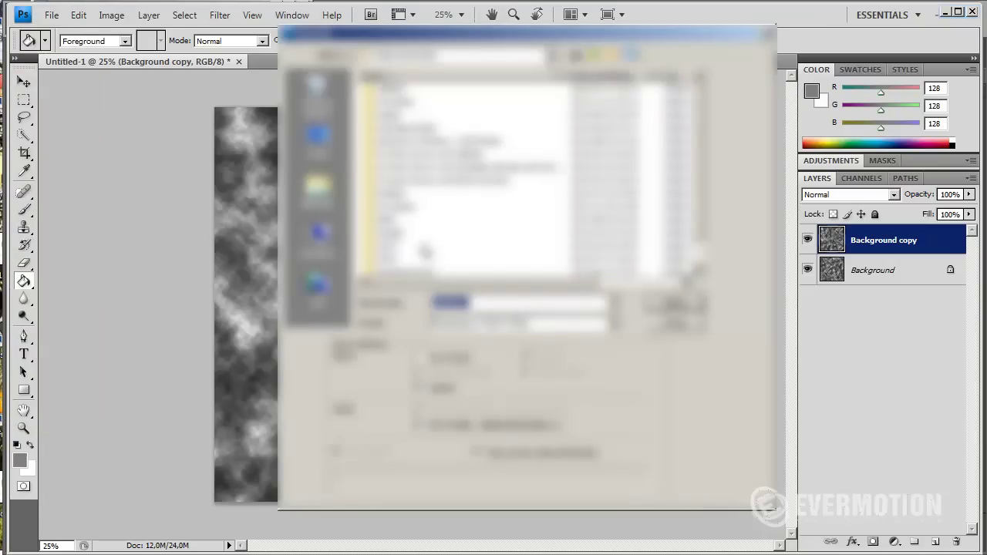
{"action": "left_click", "coordinate": [443, 233]}
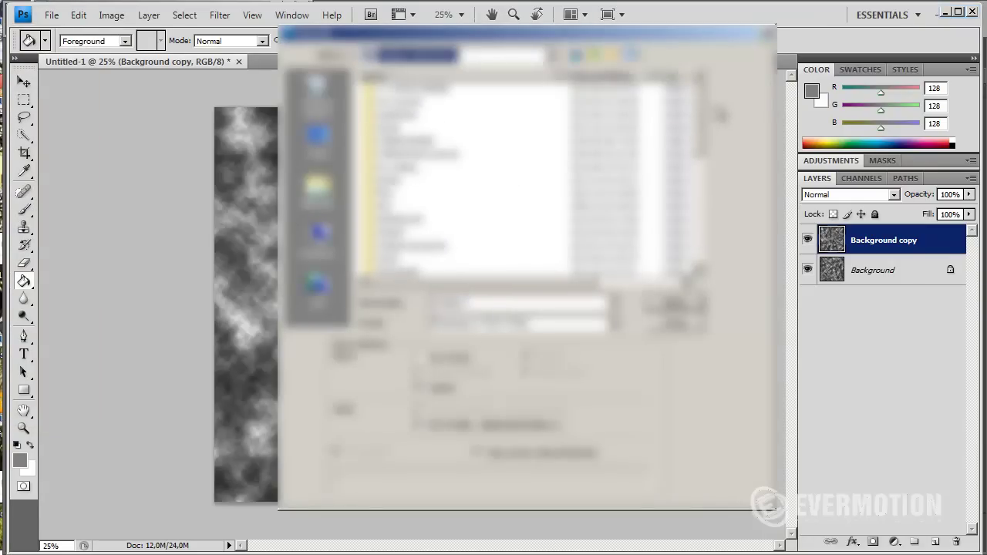
{"action": "double_click", "coordinate": [401, 252]}
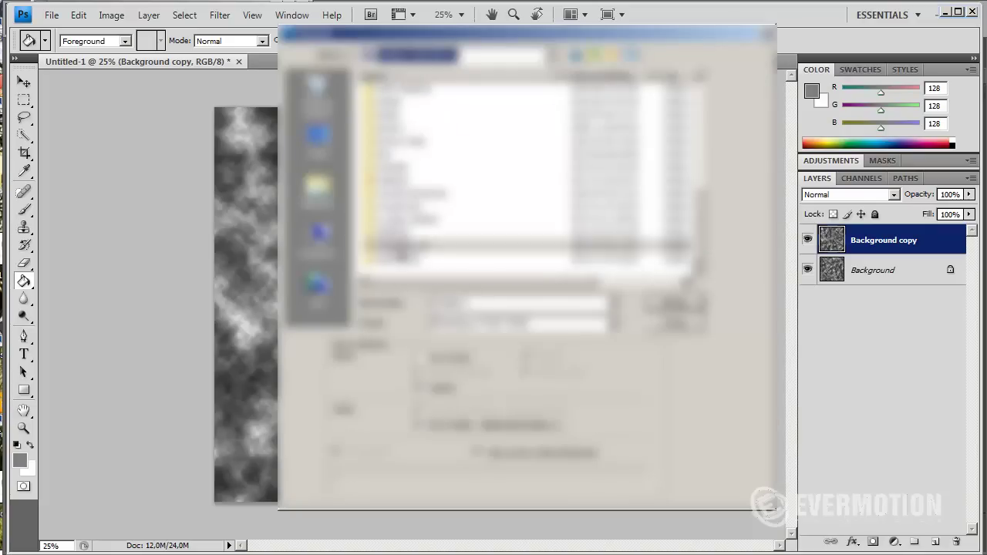
{"action": "double_click", "coordinate": [391, 130]}
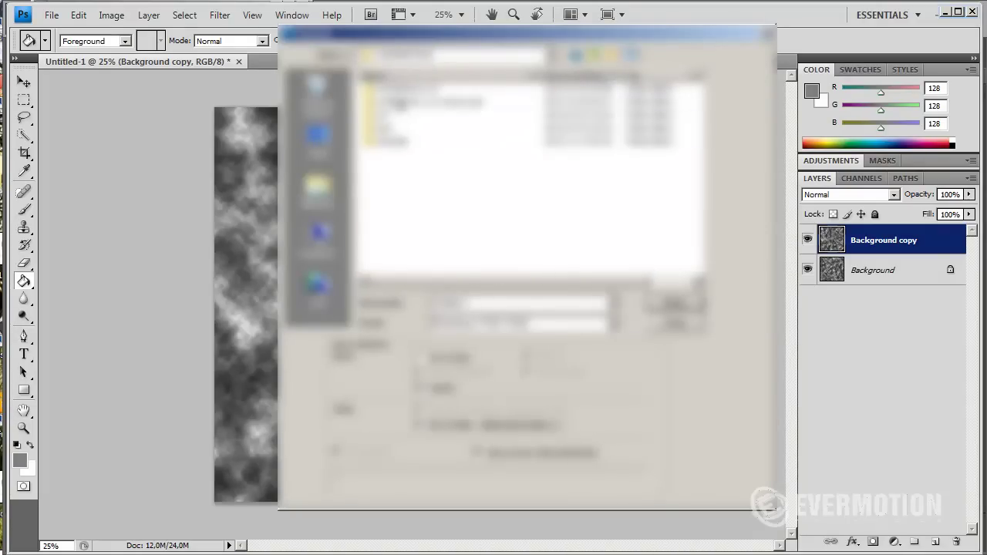
{"action": "left_click", "coordinate": [387, 142]}
{"action": "double_click", "coordinate": [389, 143]}
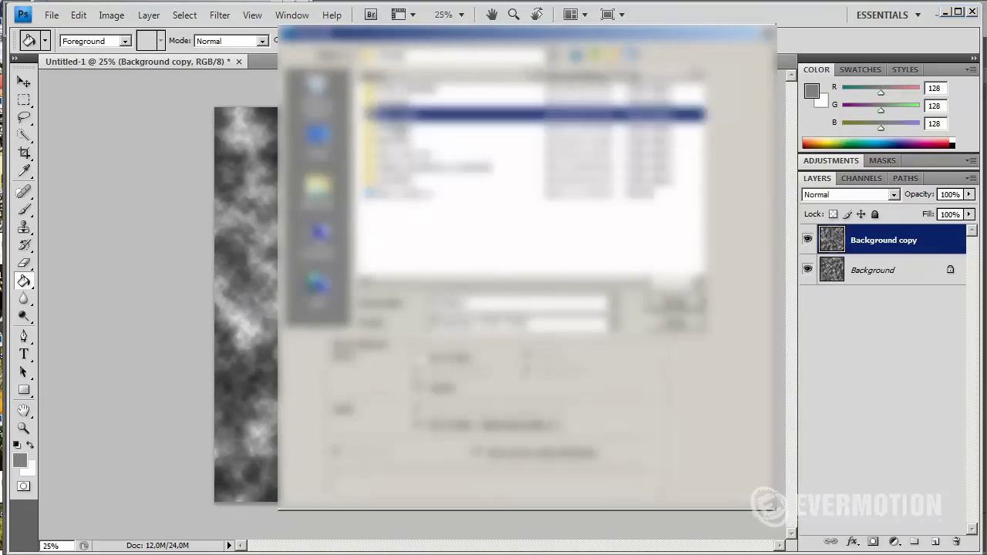
{"action": "double_click", "coordinate": [388, 115]}
{"action": "double_click", "coordinate": [388, 91]}
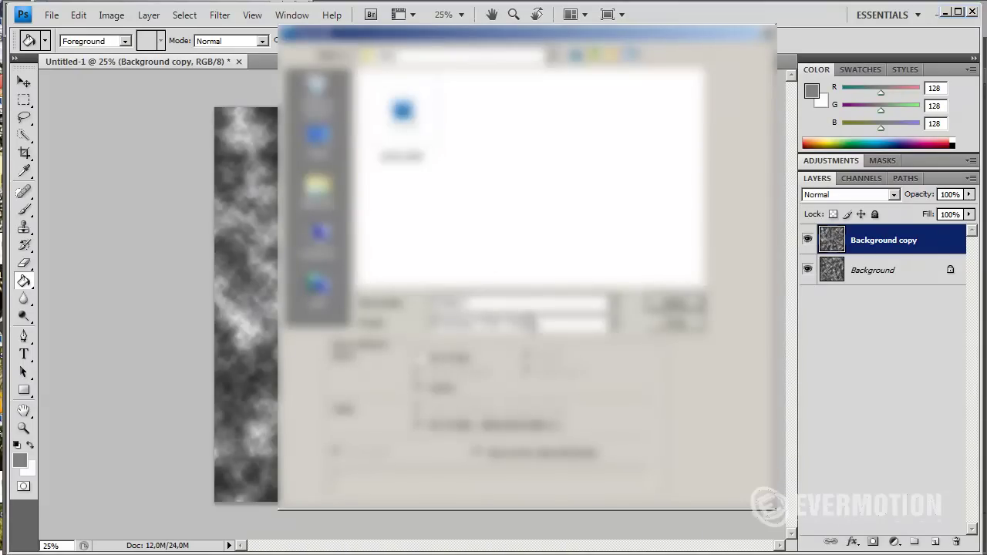
- Save the clouds image in JPEG format as mask, replace the existing file, and accept the JPEG options
{"action": "left_click", "coordinate": [532, 324]}
{"action": "left_click", "coordinate": [506, 417]}
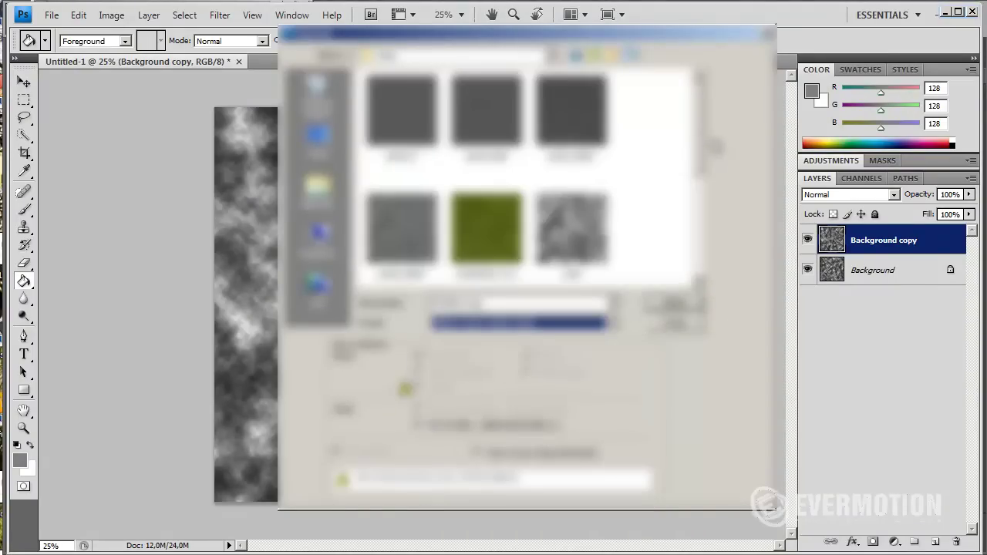
{"action": "left_click_drag", "start_coordinate": [700, 147], "coordinate": [700, 193]}
{"action": "left_click", "coordinate": [572, 130]}
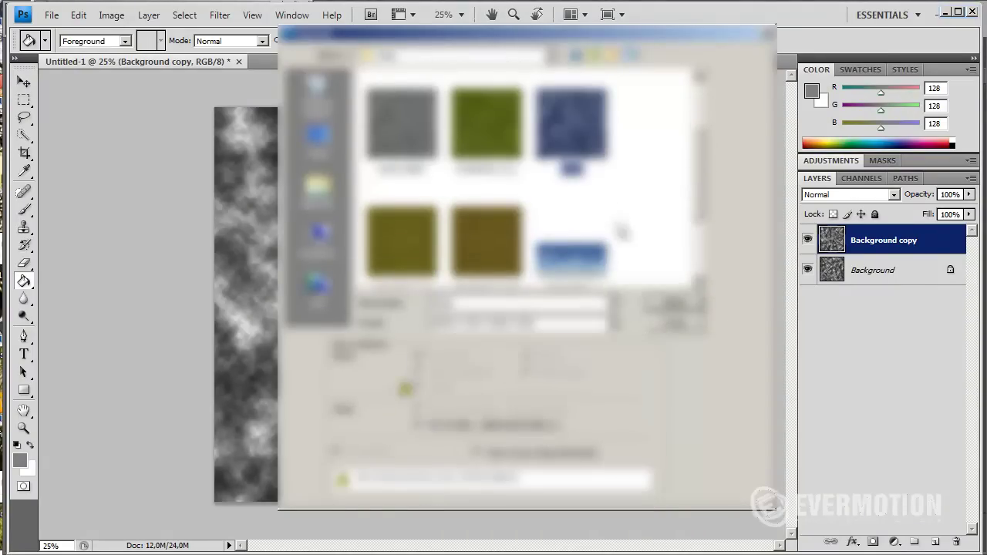
{"action": "left_click", "coordinate": [677, 305]}
{"action": "left_click", "coordinate": [561, 205]}
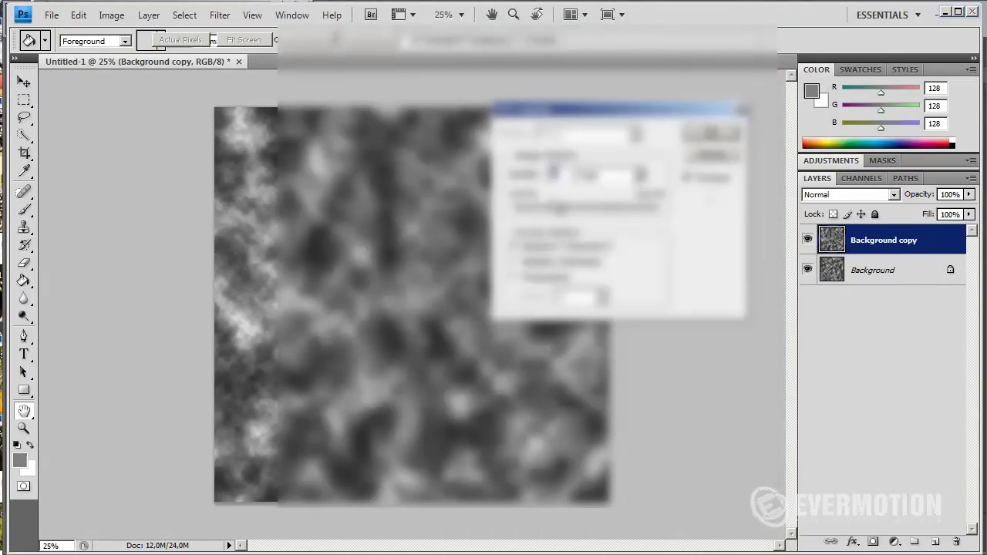
{"action": "left_click_drag", "start_coordinate": [618, 207], "coordinate": [665, 208]}
{"action": "left_click", "coordinate": [708, 134]}
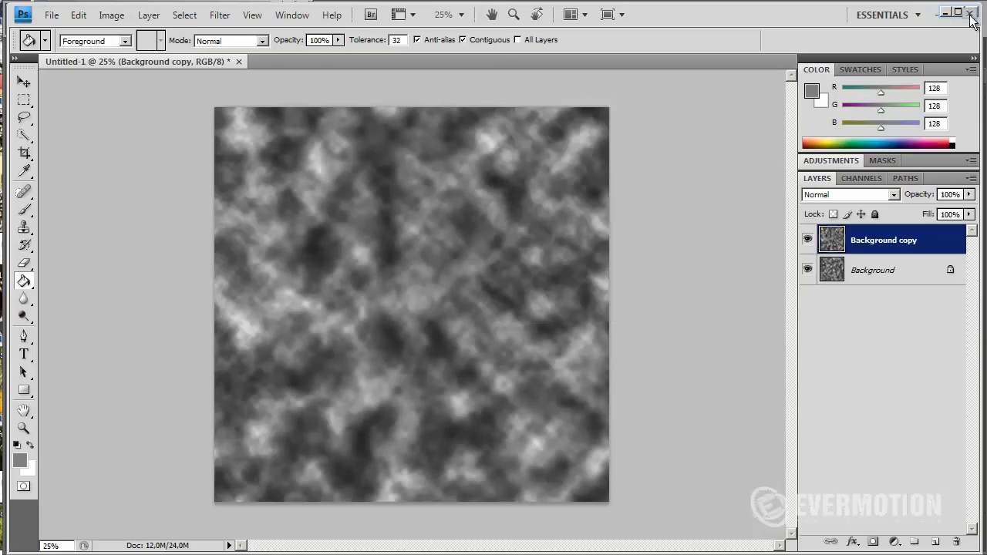
- Switch to 3ds Max and load mask.jpg as a Bitmap for the Mix Amount, using map channel 2
{"action": "left_click", "coordinate": [946, 14]}
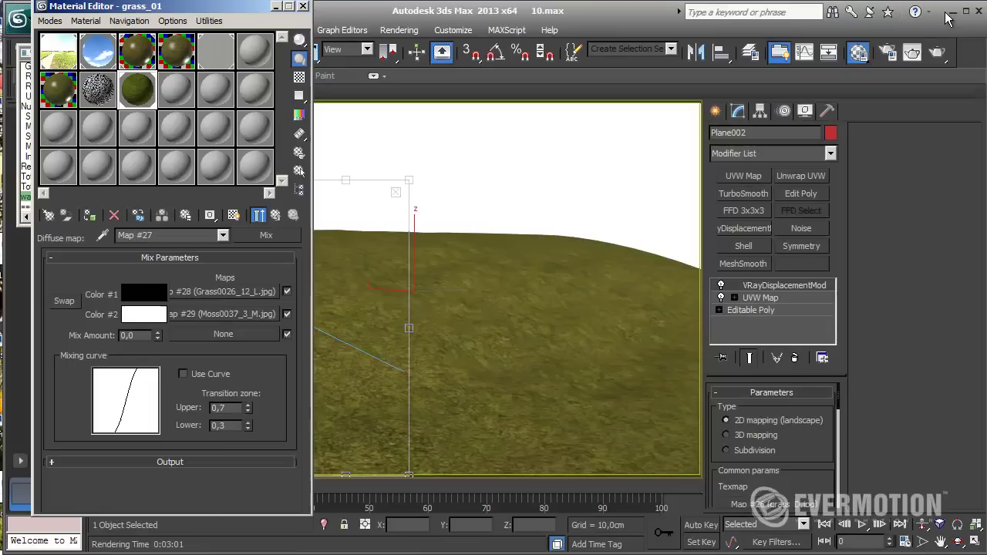
{"action": "left_click", "coordinate": [221, 336]}
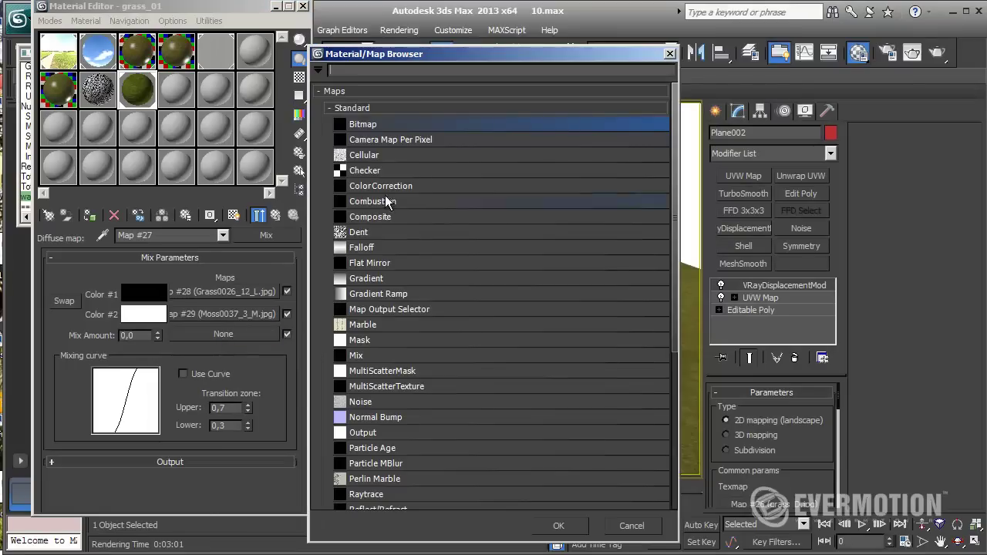
{"action": "double_click", "coordinate": [355, 126]}
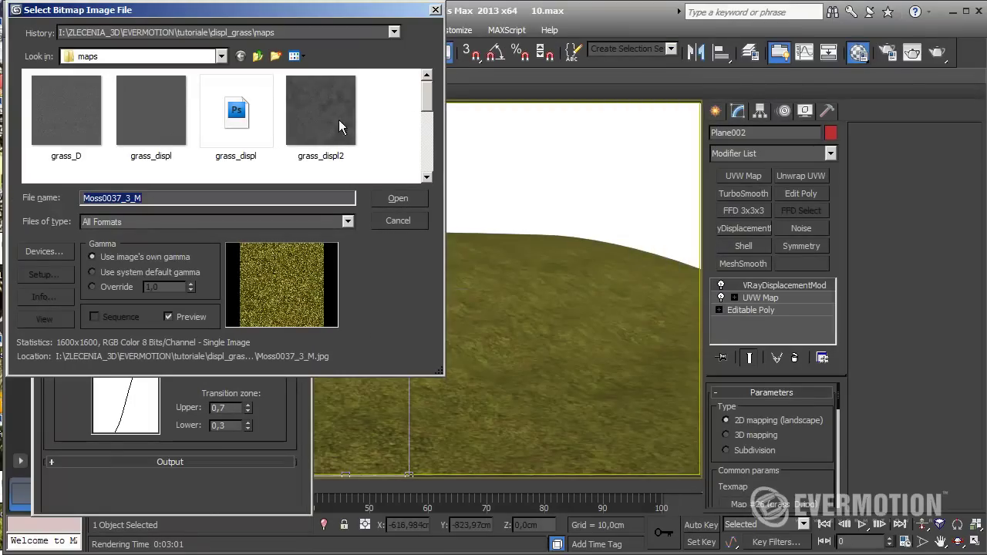
{"action": "left_click_drag", "start_coordinate": [430, 108], "coordinate": [421, 173]}
{"action": "scroll", "coordinate": [428, 155], "scroll_direction": "up", "scroll_amount": 1}
{"action": "left_click", "coordinate": [248, 123]}
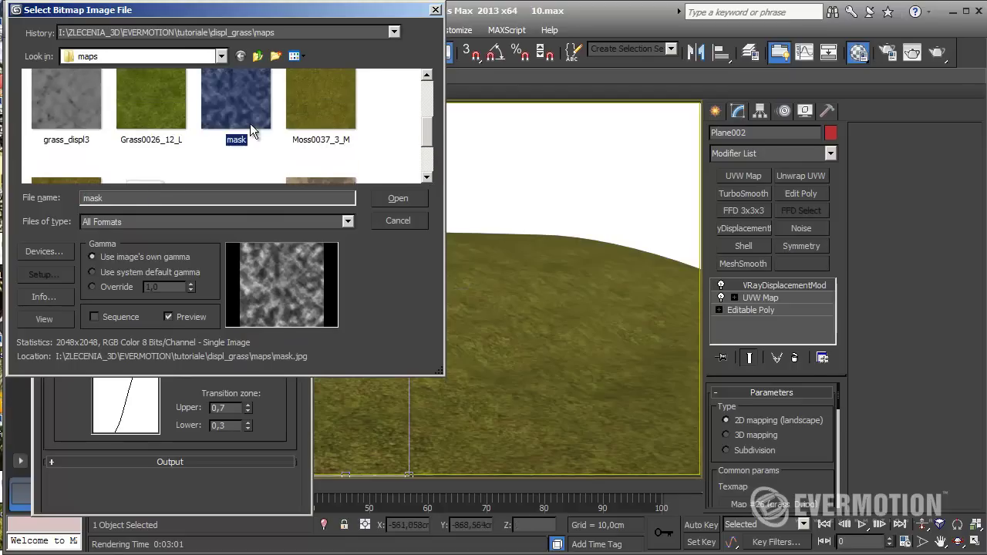
{"action": "left_click", "coordinate": [387, 200]}
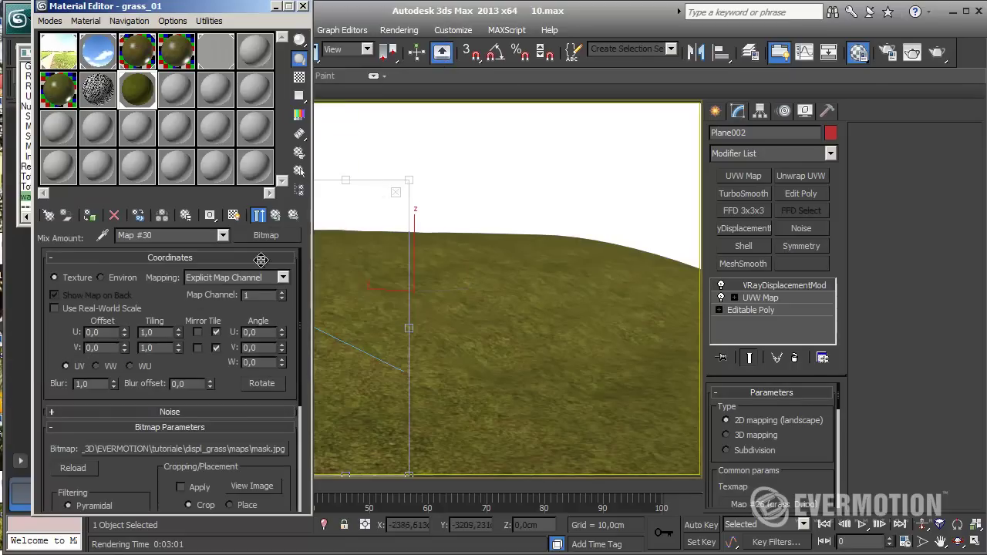
{"action": "left_click_drag", "start_coordinate": [264, 296], "coordinate": [202, 302]}
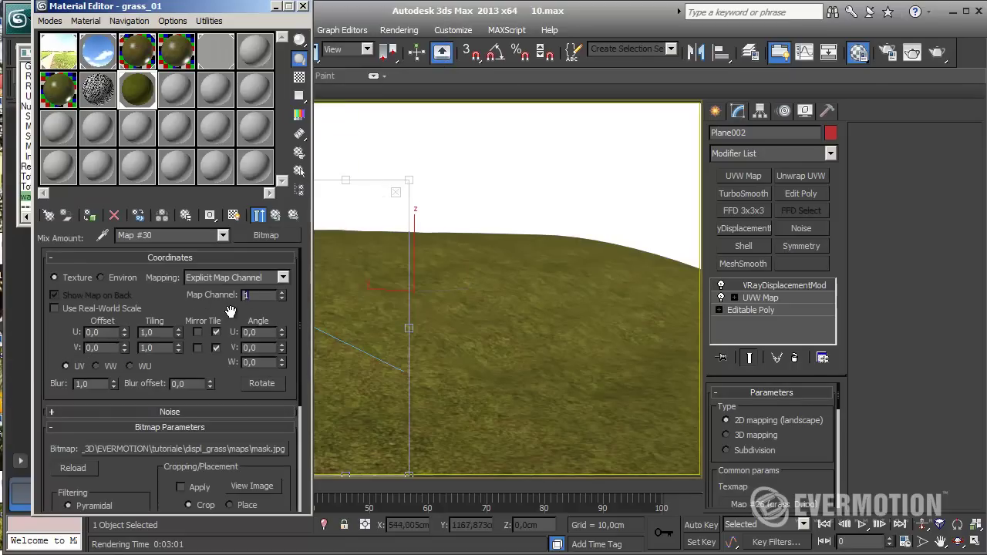
{"action": "left_click", "coordinate": [281, 293]}
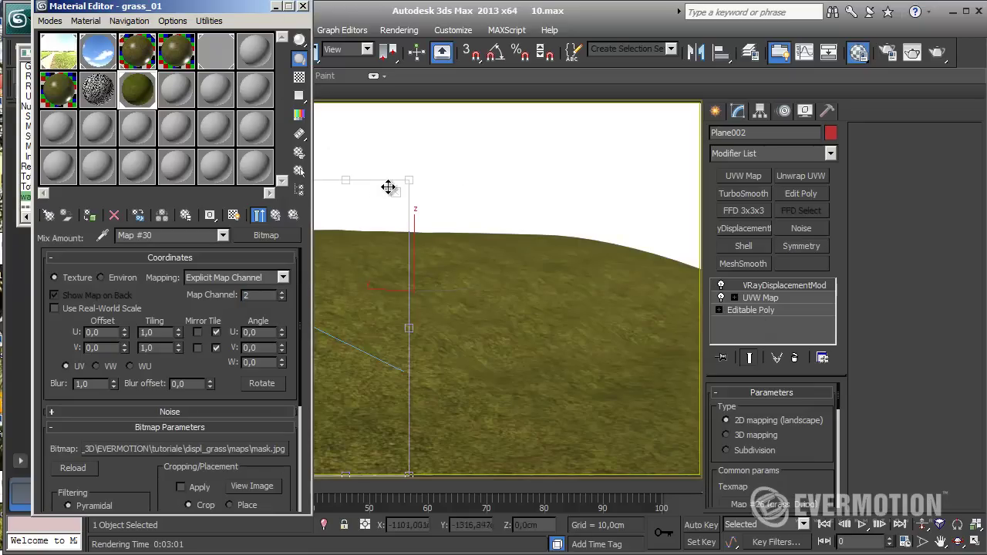
- Add a second UVW Map modifier on map channel 2 below VRayDisplacementMod and show the mask bitmap in the viewport
{"action": "left_click", "coordinate": [756, 300]}
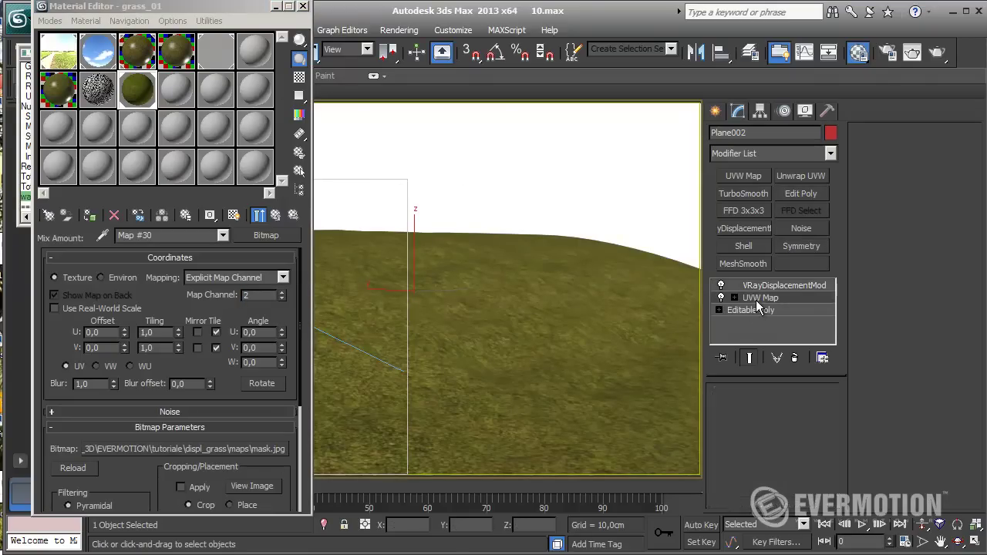
{"action": "left_click", "coordinate": [745, 176]}
{"action": "scroll", "coordinate": [807, 357], "scroll_direction": "down", "scroll_amount": 3}
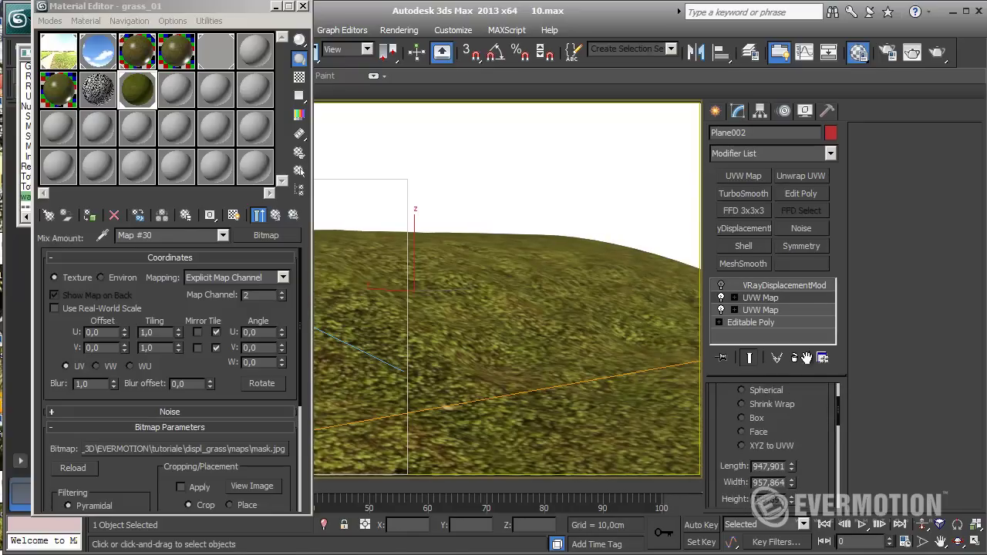
{"action": "scroll", "coordinate": [807, 401], "scroll_direction": "up", "scroll_amount": 2}
{"action": "scroll", "coordinate": [811, 440], "scroll_direction": "down", "scroll_amount": 5}
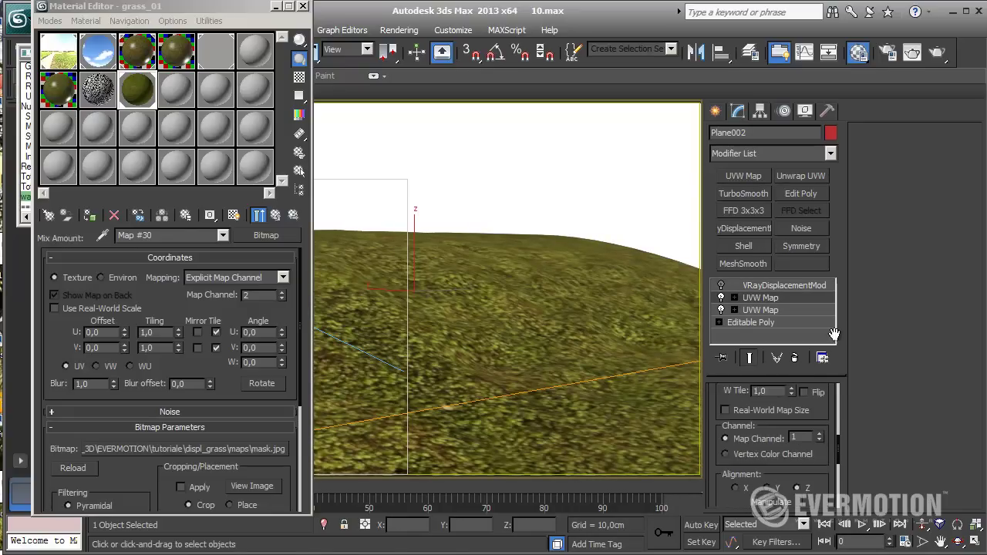
{"action": "scroll", "coordinate": [820, 427], "scroll_direction": "down", "scroll_amount": 1}
{"action": "left_click", "coordinate": [820, 420]}
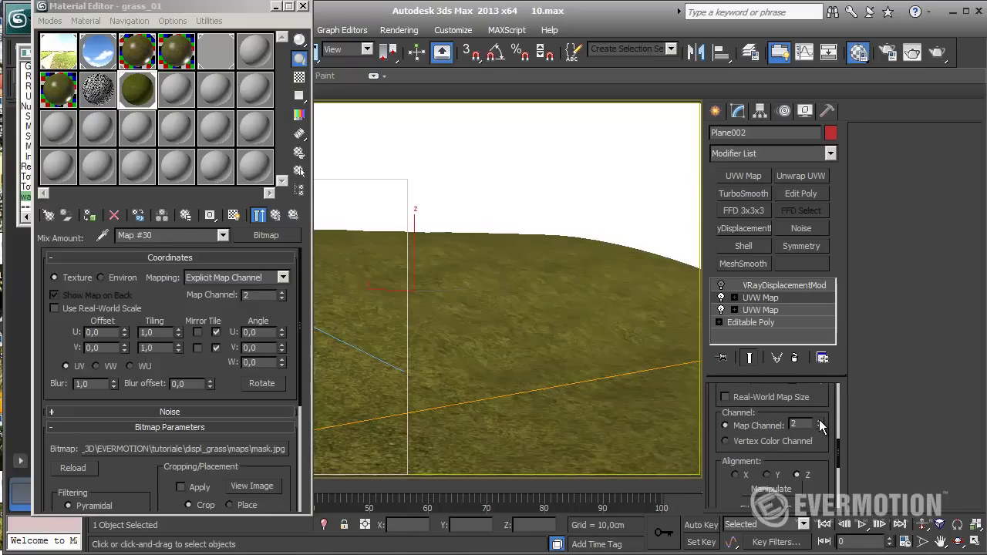
{"action": "left_click", "coordinate": [235, 215]}
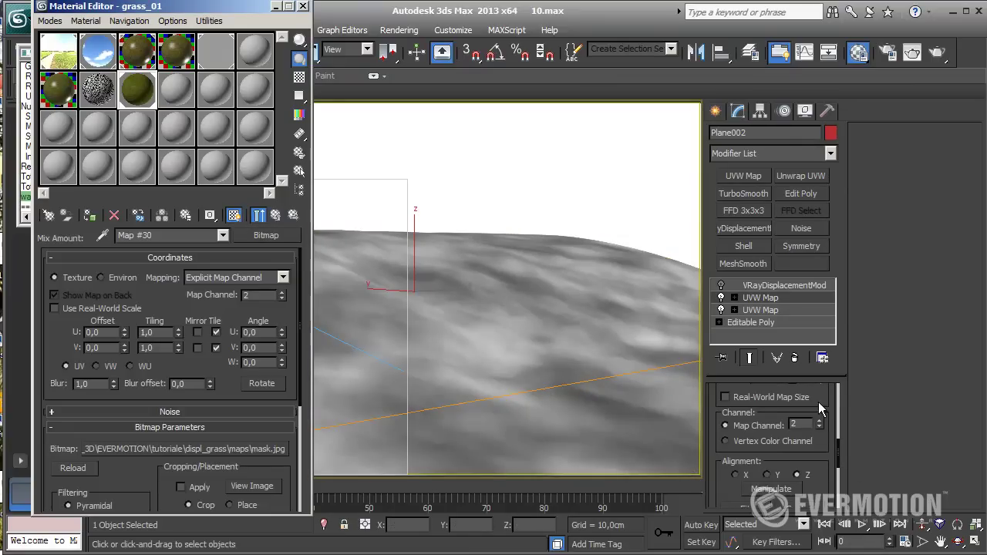
- Set the new UVW Map's length and width to 400 cm and switch VRayDisplacementMod back on
{"action": "scroll", "coordinate": [821, 409], "scroll_direction": "up", "scroll_amount": 3}
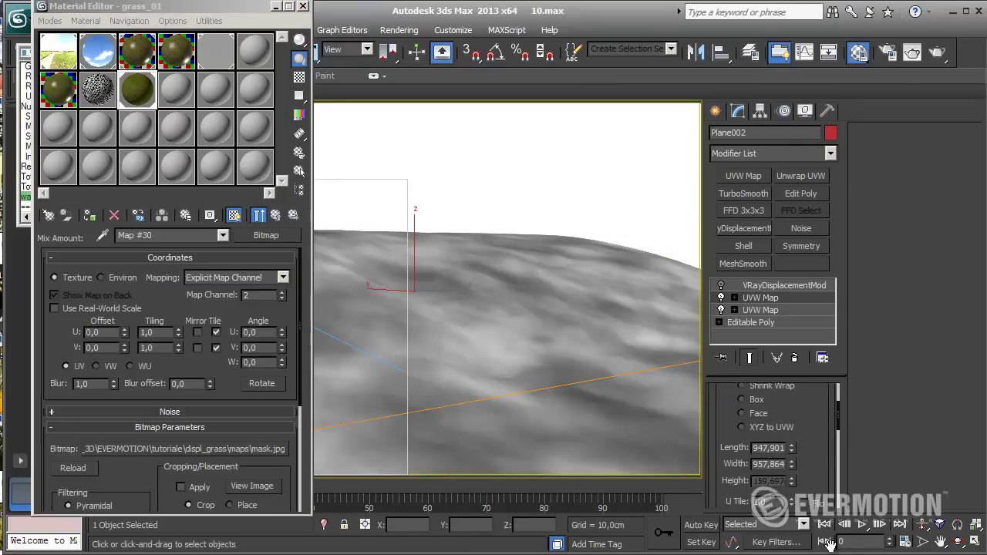
{"action": "scroll", "coordinate": [771, 447], "scroll_direction": "down", "scroll_amount": 1}
{"action": "double_click", "coordinate": [772, 439]}
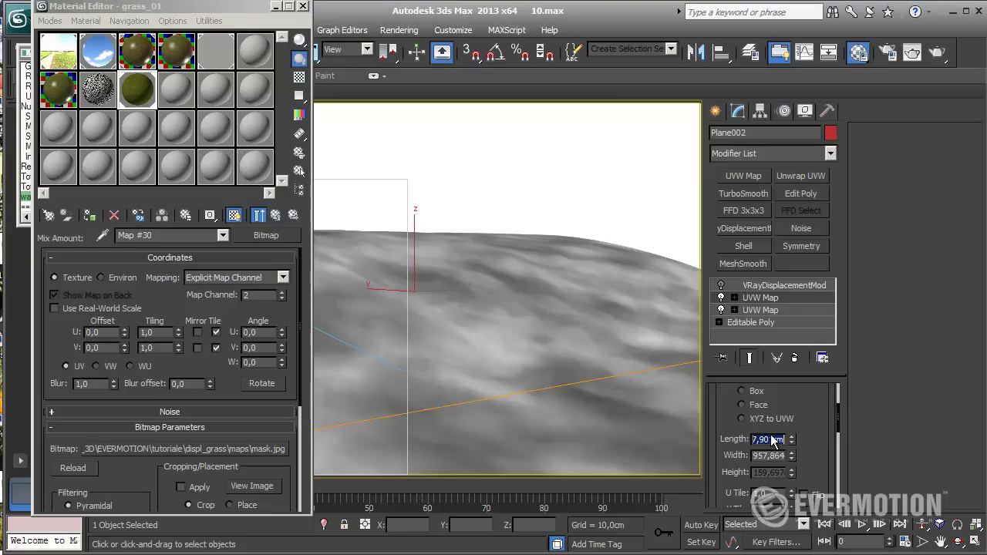
{"action": "type", "text": "400"}
{"action": "key", "text": "Tab"}
{"action": "type", "text": "400"}
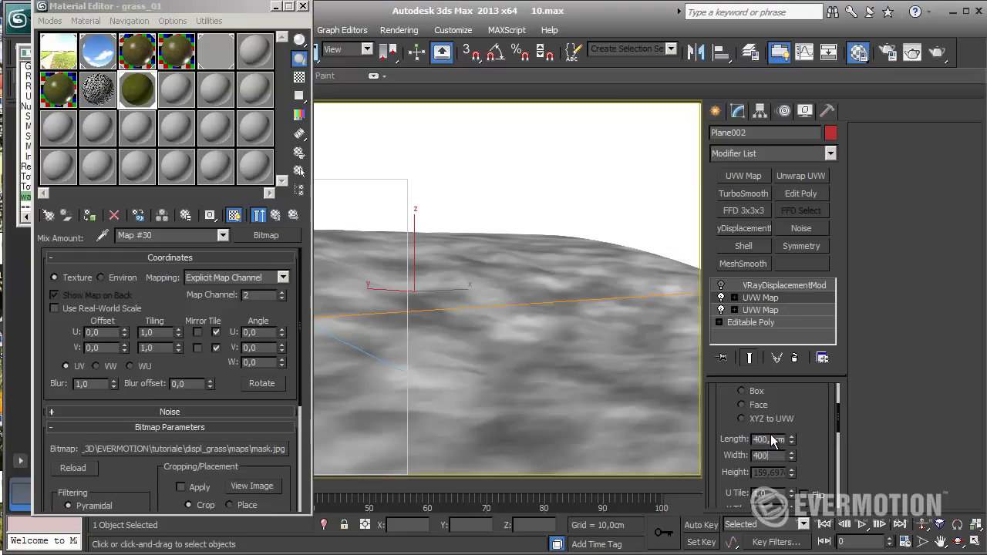
{"action": "key", "text": "Return"}
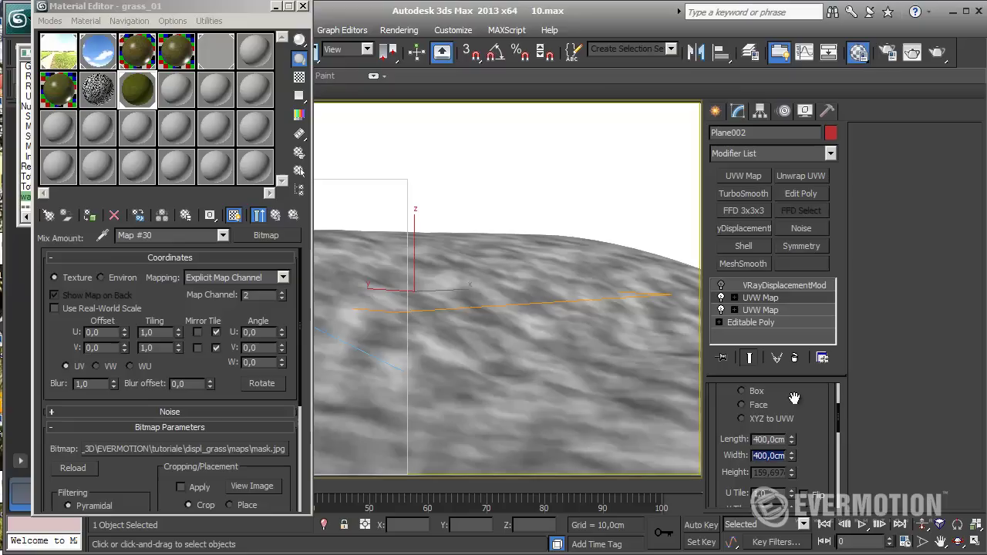
{"action": "left_click", "coordinate": [748, 287]}
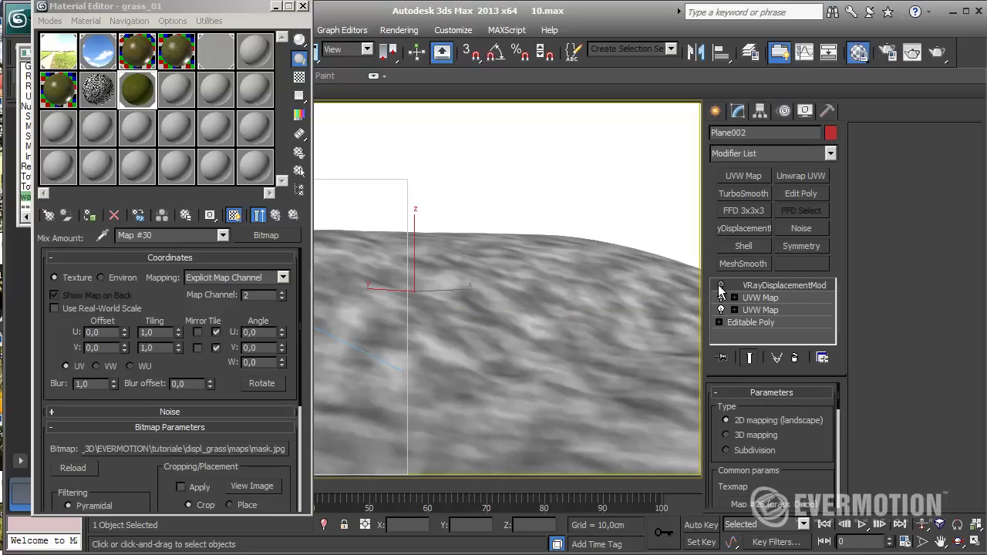
- Enable Fresnel reflections in the grass_01 material and set its Reflect colour to grey with RGB 89
{"action": "left_click", "coordinate": [276, 216]}
{"action": "left_click", "coordinate": [274, 217]}
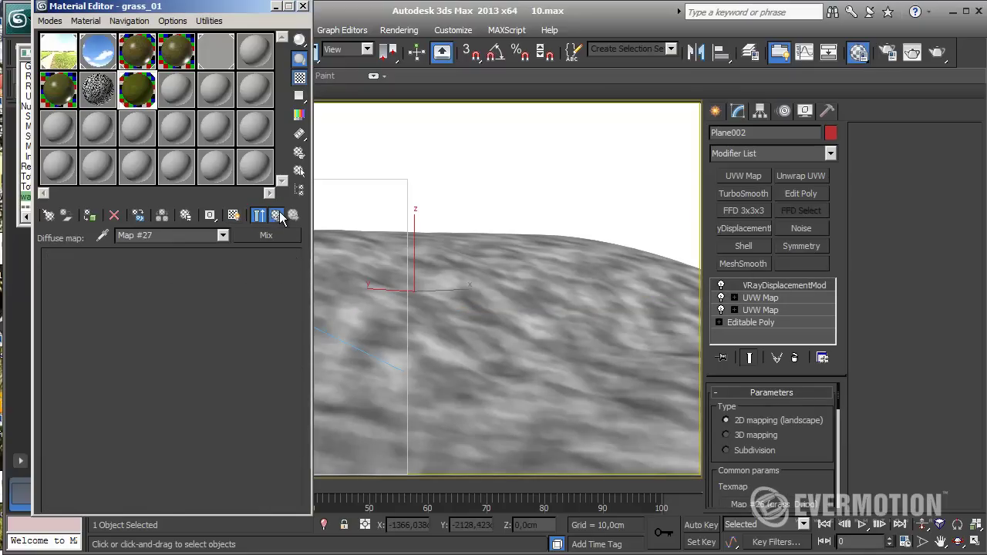
{"action": "scroll", "coordinate": [270, 351], "scroll_direction": "down", "scroll_amount": 2}
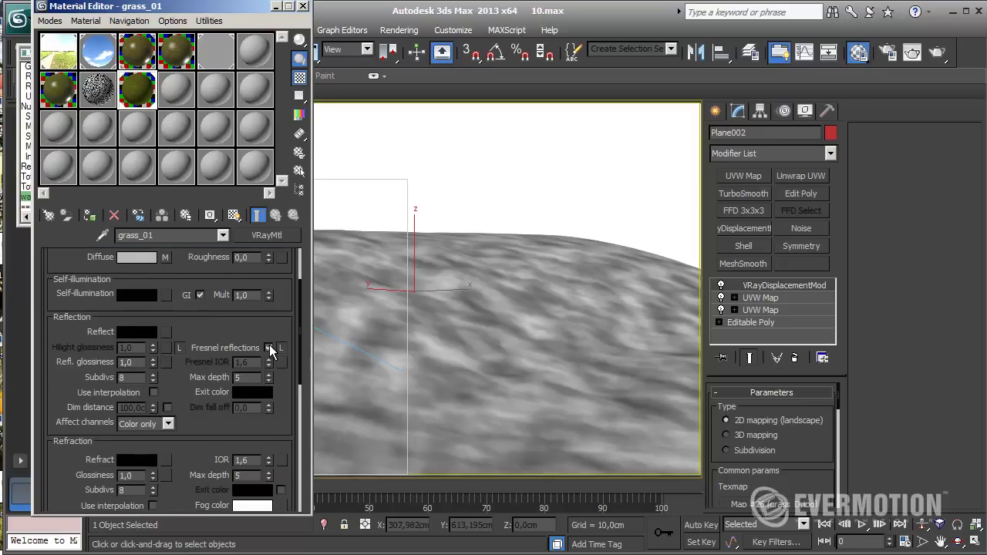
{"action": "left_click", "coordinate": [267, 348]}
{"action": "left_click", "coordinate": [139, 333]}
{"action": "mouse_move", "coordinate": [322, 33]}
{"action": "left_mouse_down"}
{"action": "mouse_move", "coordinate": [327, 66]}
{"action": "mouse_move", "coordinate": [328, 43]}
{"action": "left_mouse_up"}
{"action": "left_click", "coordinate": [446, 131]}
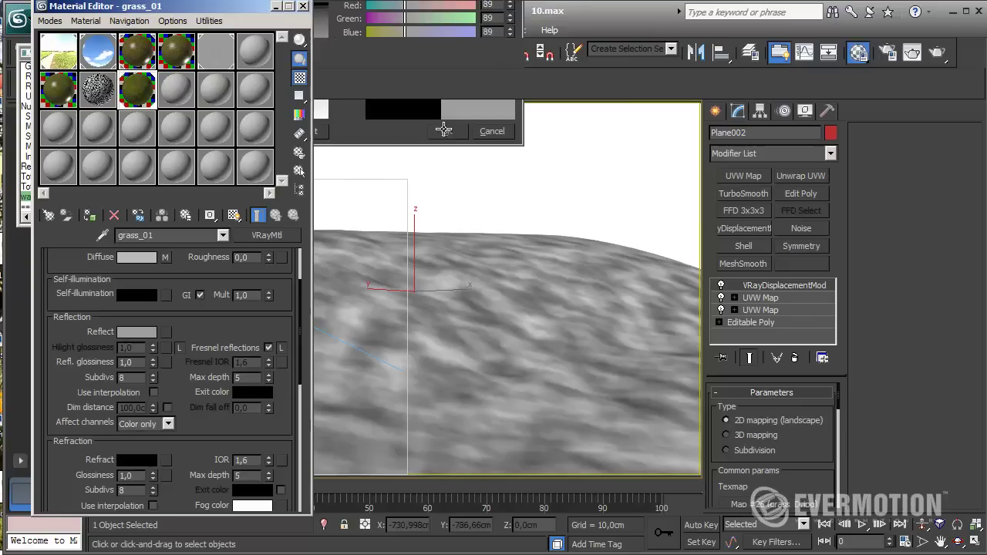
- Set grass_01's reflection glossiness to 0,87 and reflection subdivs to 12, and close the Material Editor
{"action": "double_click", "coordinate": [132, 363]}
{"action": "type", "text": "0,87"}
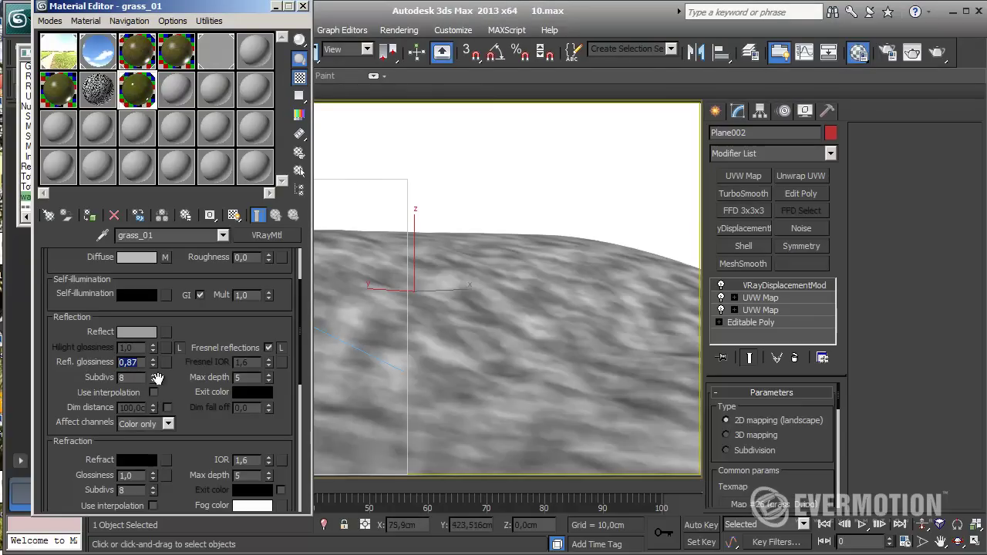
{"action": "key", "text": "Tab"}
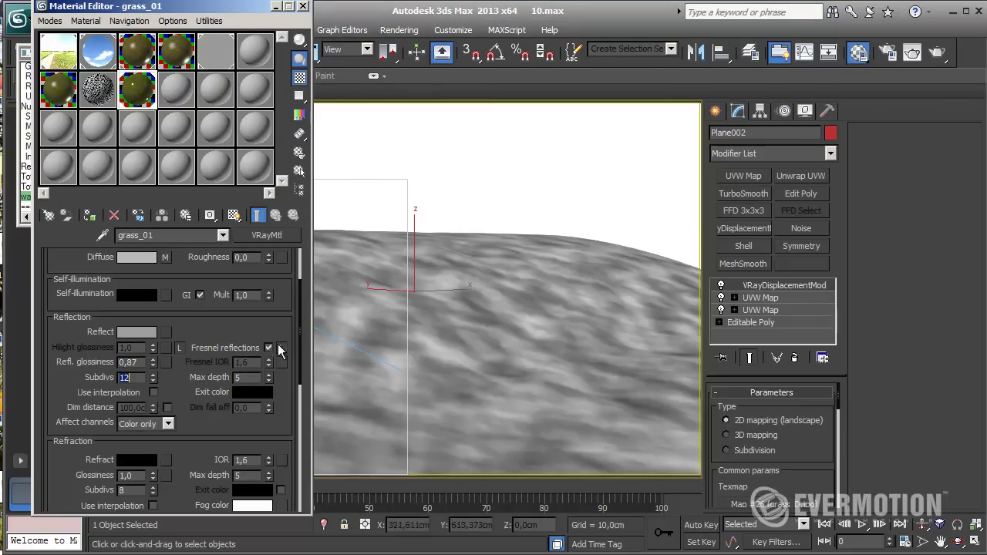
{"action": "left_click_drag", "start_coordinate": [200, 425], "coordinate": [156, 554]}
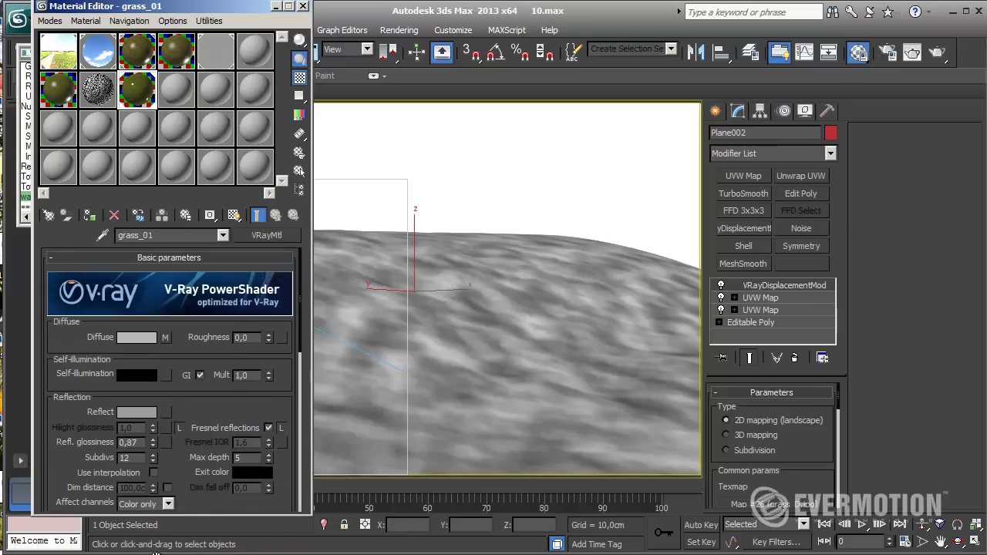
{"action": "left_click", "coordinate": [305, 7]}
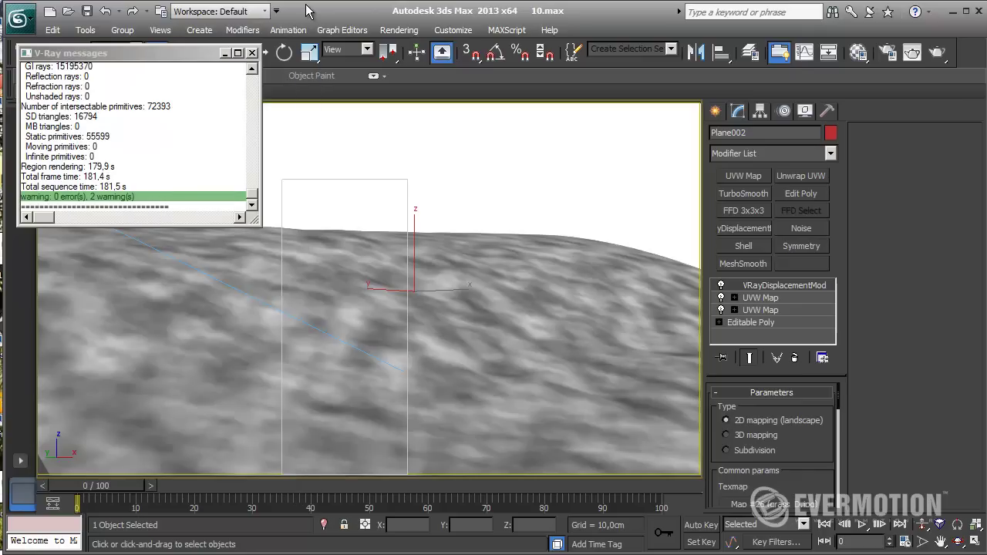
- Render the camera view and examine the grass colour variation and reflections across the hill in the V-Ray frame buffer
{"action": "left_click", "coordinate": [890, 61]}
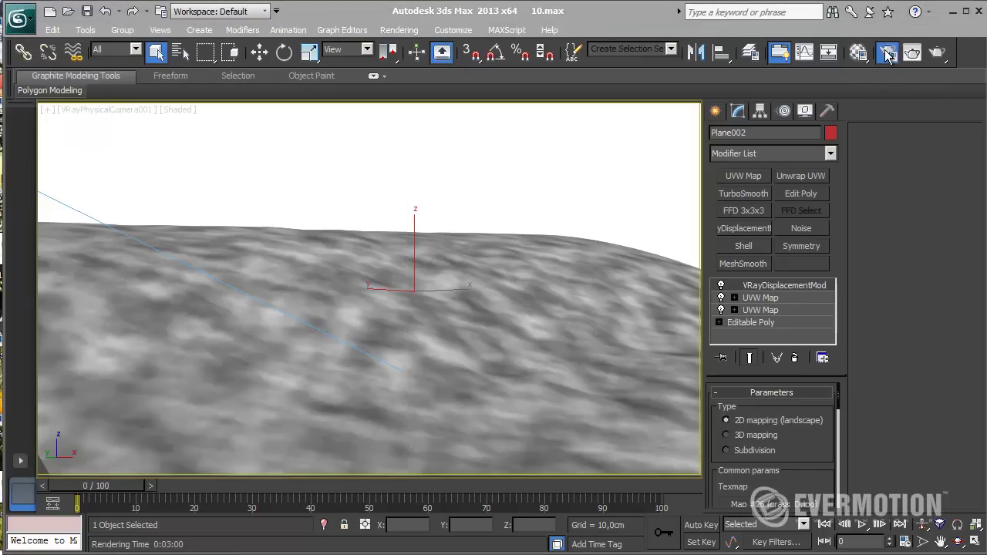
{"action": "left_click", "coordinate": [938, 54]}
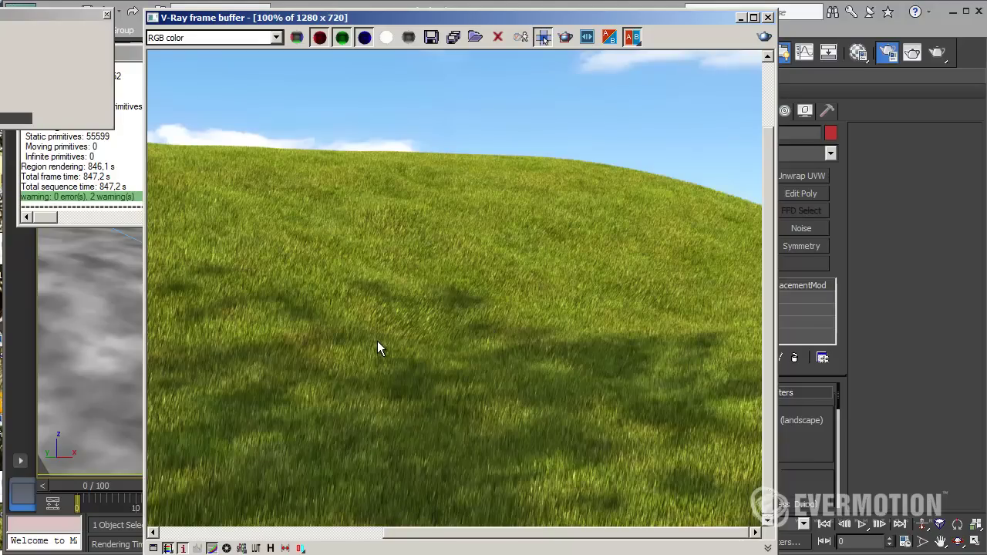
{"action": "middle_click_drag", "start_coordinate": [377, 340], "coordinate": [536, 323]}
{"action": "middle_click_drag", "start_coordinate": [374, 324], "coordinate": [628, 323]}
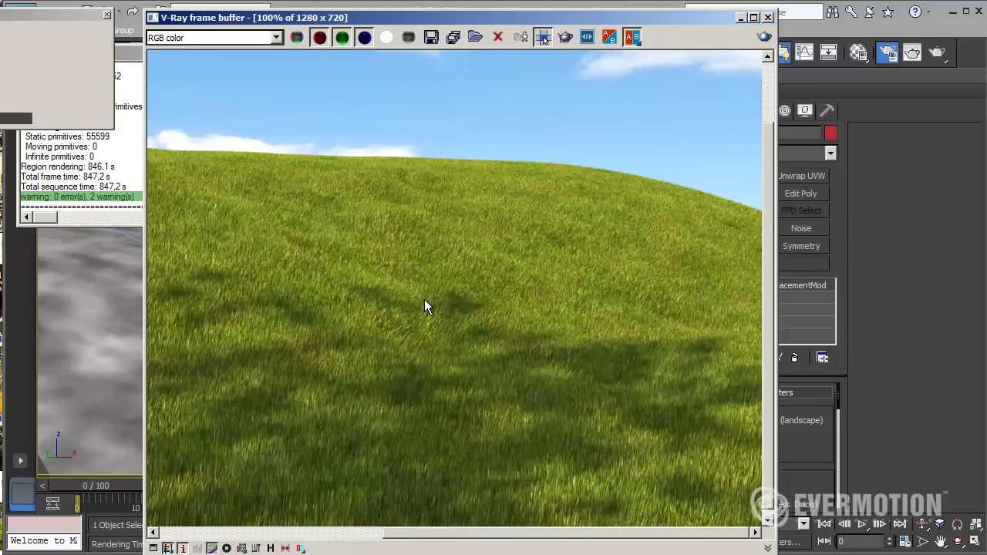
{"action": "middle_click_drag", "start_coordinate": [392, 337], "coordinate": [546, 290]}
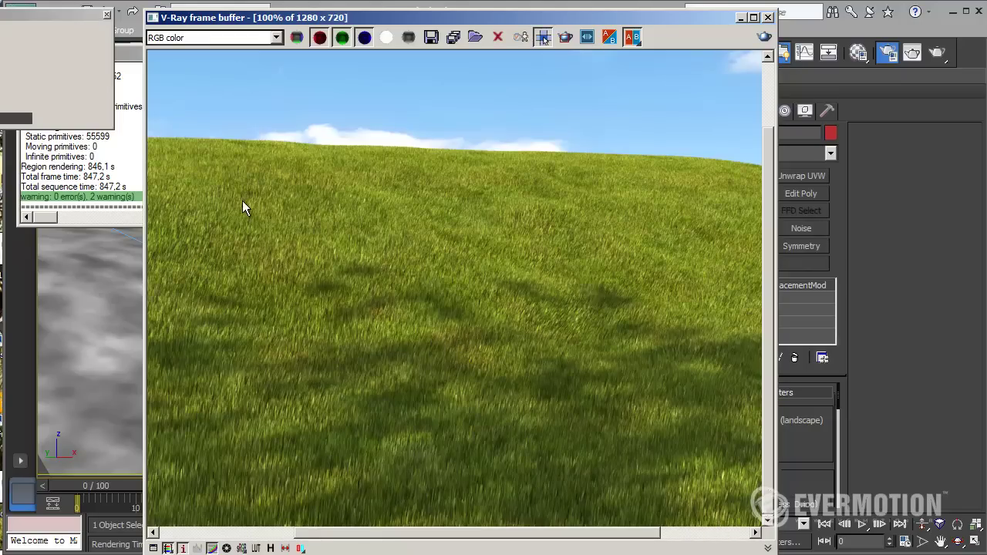
{"action": "middle_click_drag", "start_coordinate": [278, 303], "coordinate": [490, 362]}
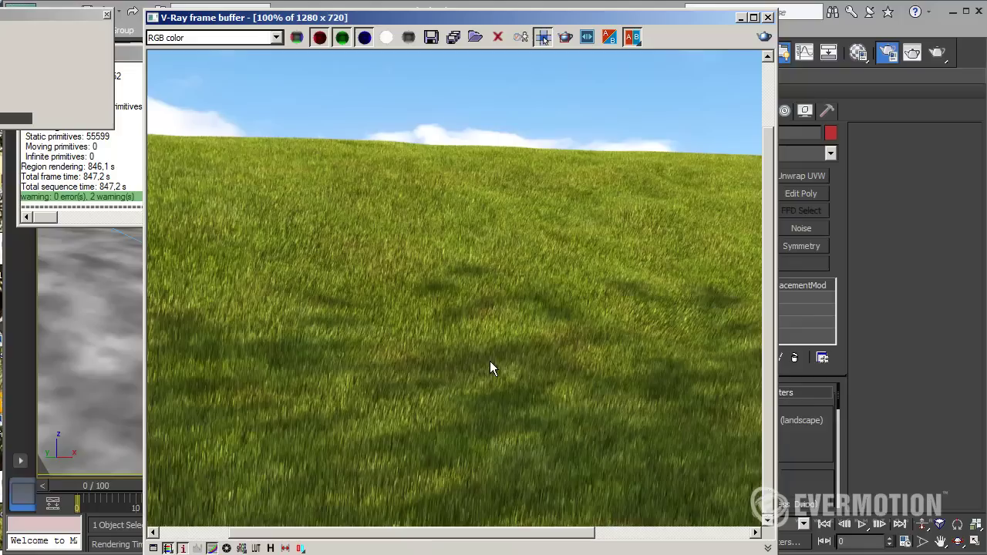
{"action": "middle_click_drag", "start_coordinate": [590, 367], "coordinate": [343, 365]}
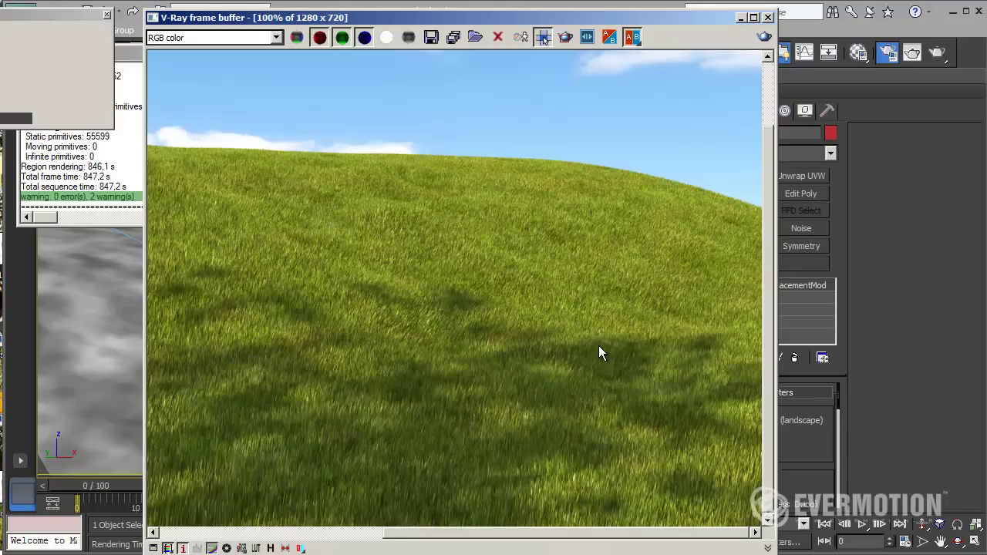
{"action": "middle_click_drag", "start_coordinate": [573, 372], "coordinate": [465, 289]}
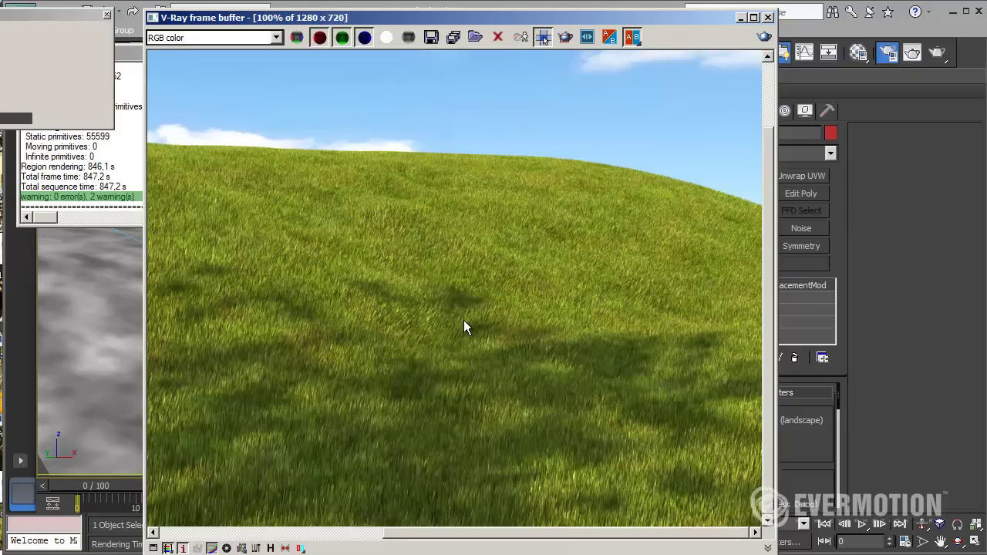
- Inspect the shadowed foreground and left part of the rendered hill, and minimise the V-Ray frame buffer
{"action": "middle_click_drag", "start_coordinate": [417, 374], "coordinate": [399, 324]}
{"action": "middle_click_drag", "start_coordinate": [437, 328], "coordinate": [606, 336]}
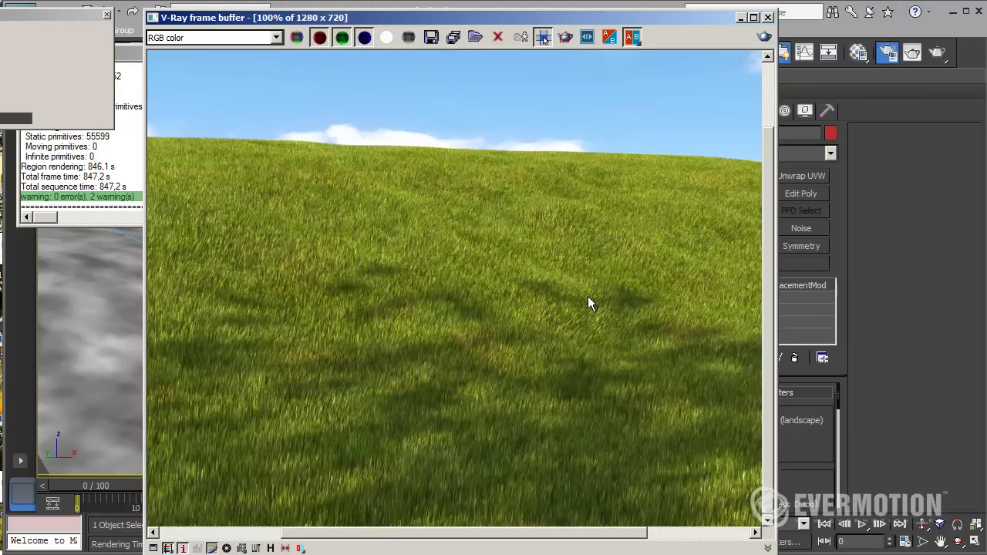
{"action": "left_click", "coordinate": [742, 18]}
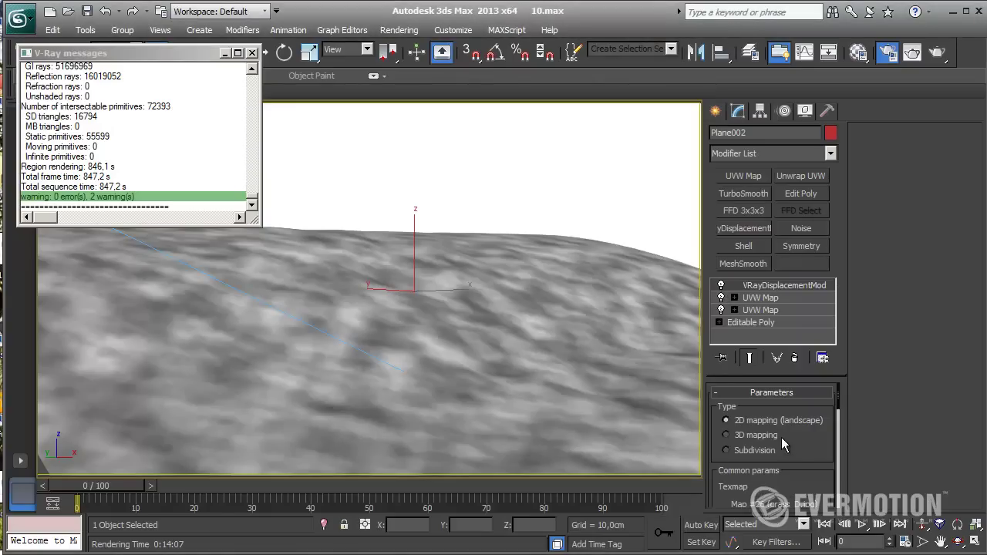
- Review the terrain plane's VRayDisplacementMod settings, from mapping type and texmap through amount and shift to 2D mapping resolution and precision
{"action": "left_click_drag", "start_coordinate": [805, 441], "coordinate": [795, 408]}
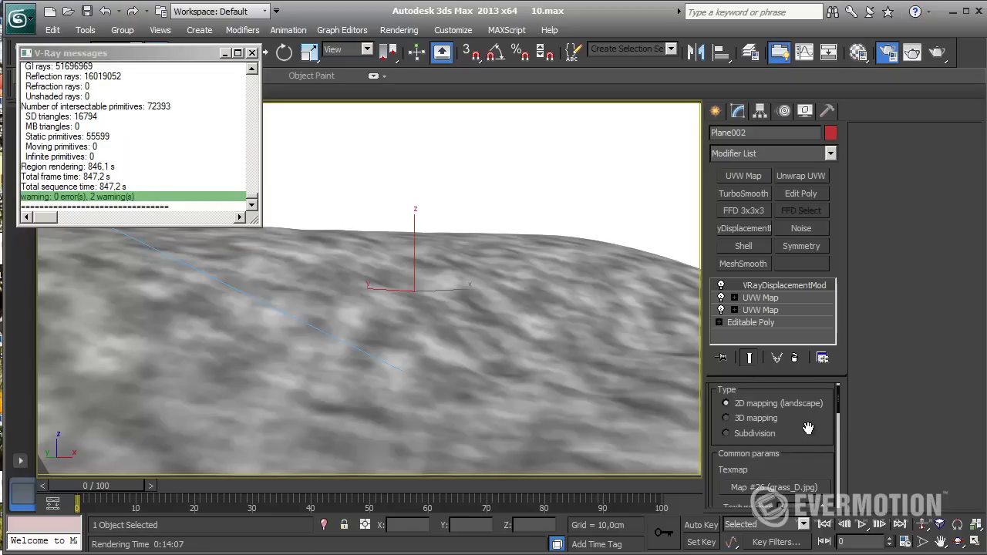
{"action": "mouse_move", "coordinate": [813, 425]}
{"action": "left_mouse_down"}
{"action": "mouse_move", "coordinate": [813, 388]}
{"action": "mouse_move", "coordinate": [819, 444]}
{"action": "left_mouse_up"}
{"action": "scroll", "coordinate": [794, 452], "scroll_direction": "down", "scroll_amount": 3}
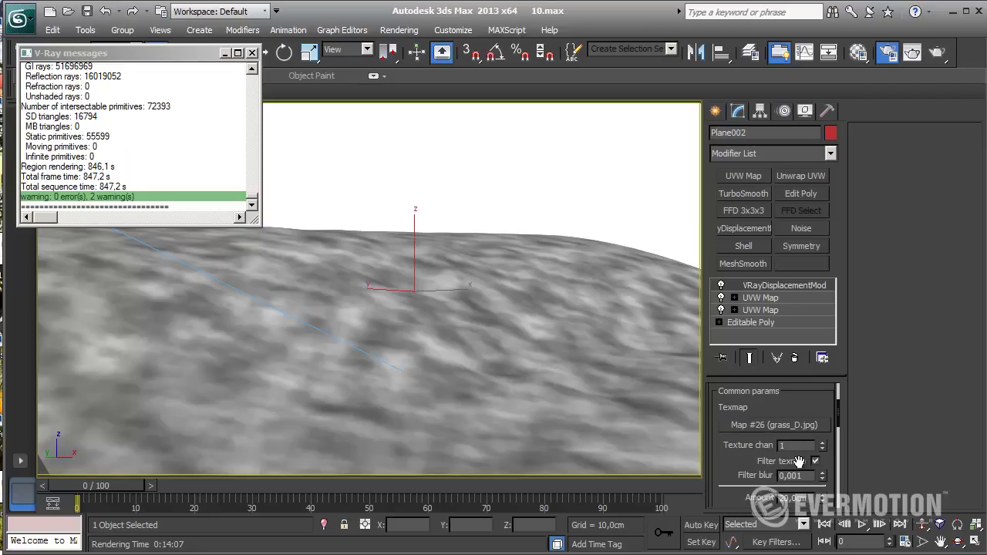
{"action": "scroll", "coordinate": [810, 407], "scroll_direction": "down", "scroll_amount": 1}
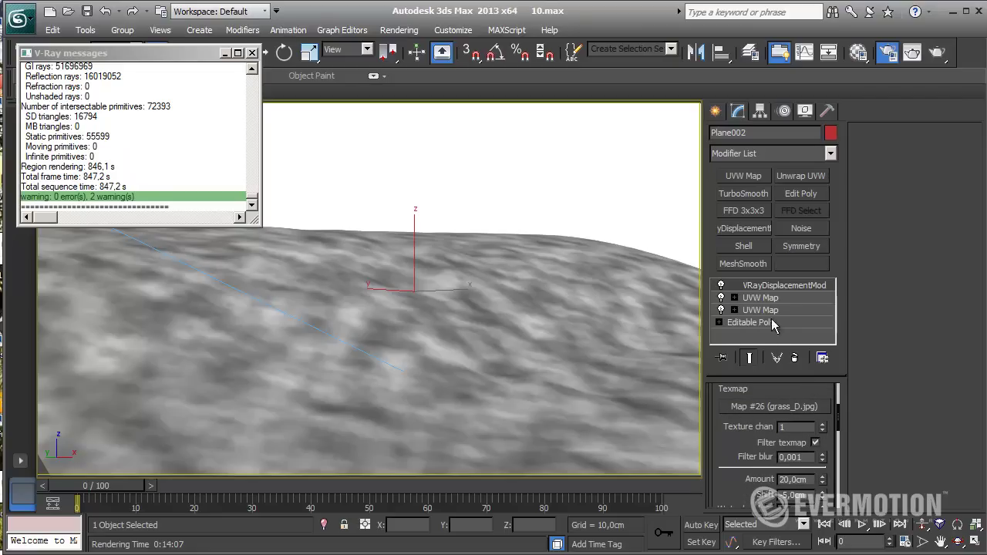
{"action": "left_click", "coordinate": [762, 299]}
{"action": "left_click", "coordinate": [768, 286]}
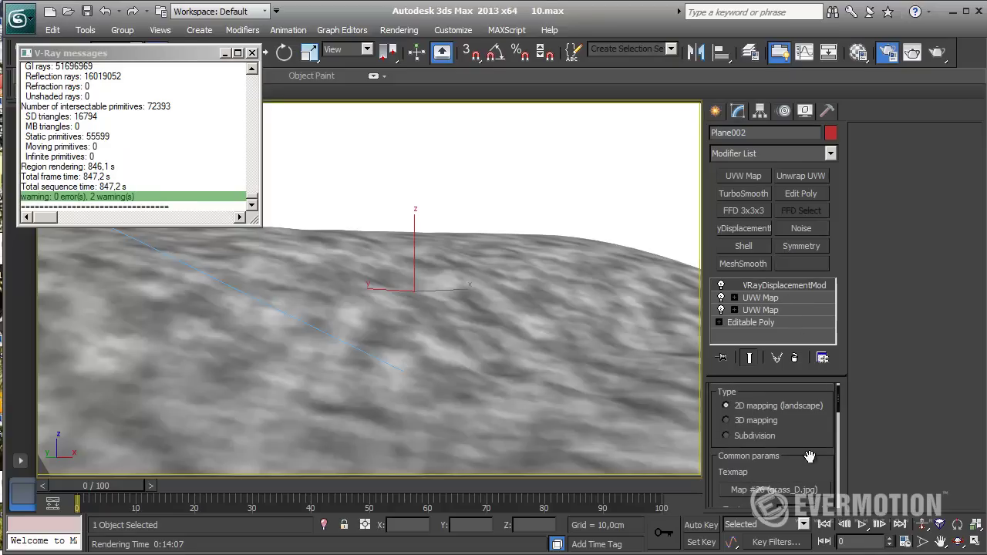
{"action": "scroll", "coordinate": [810, 458], "scroll_direction": "down", "scroll_amount": 5}
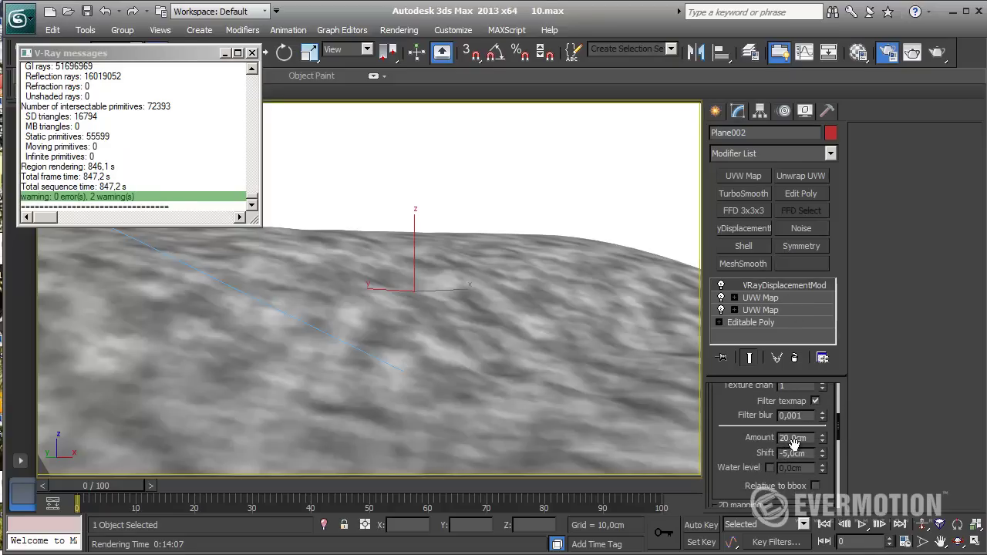
{"action": "left_click_drag", "start_coordinate": [744, 454], "coordinate": [710, 346]}
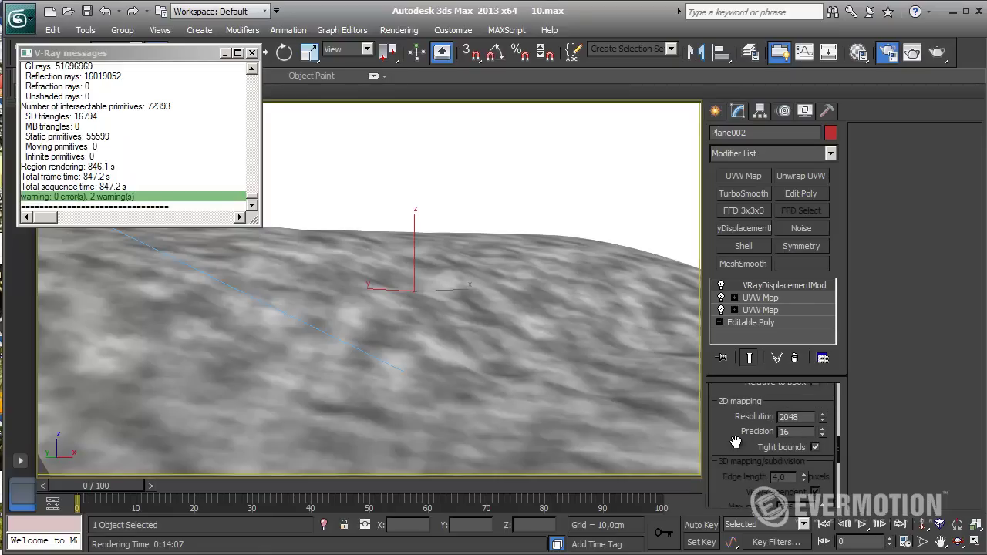
{"action": "left_click_drag", "start_coordinate": [736, 443], "coordinate": [732, 475]}
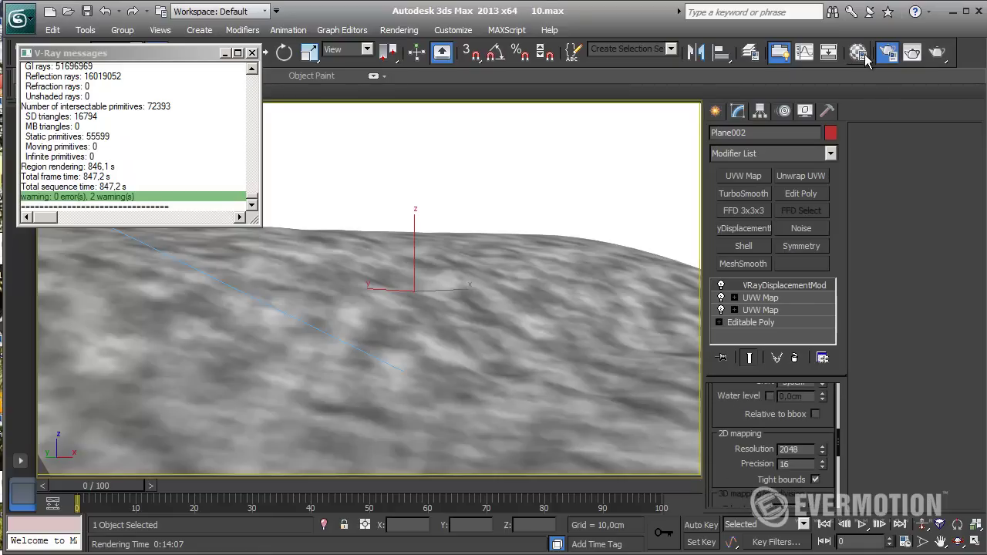
- Open the V-Ray System render settings and highlight the dynamic memory limit value
{"action": "left_click", "coordinate": [888, 51]}
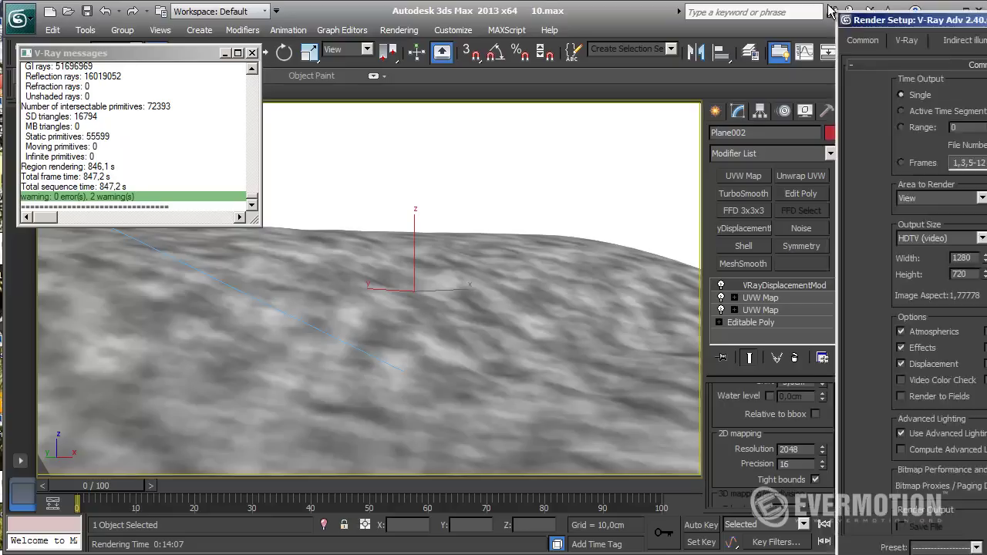
{"action": "left_click", "coordinate": [736, 26]}
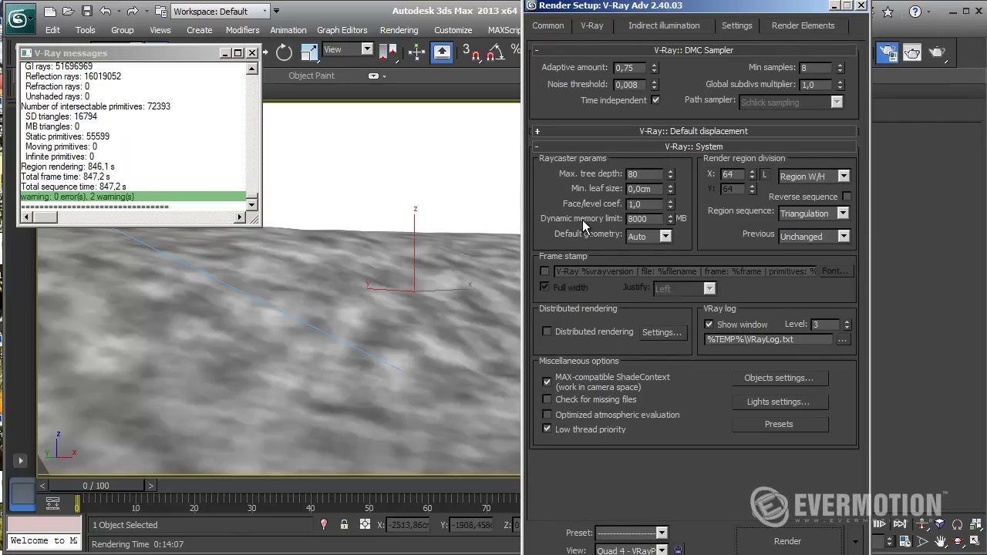
{"action": "double_click", "coordinate": [629, 218]}
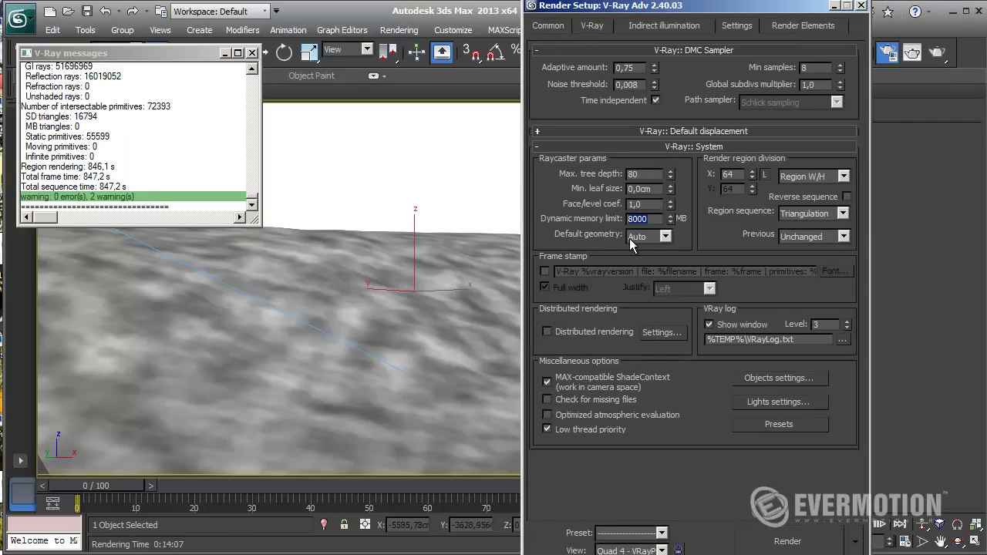